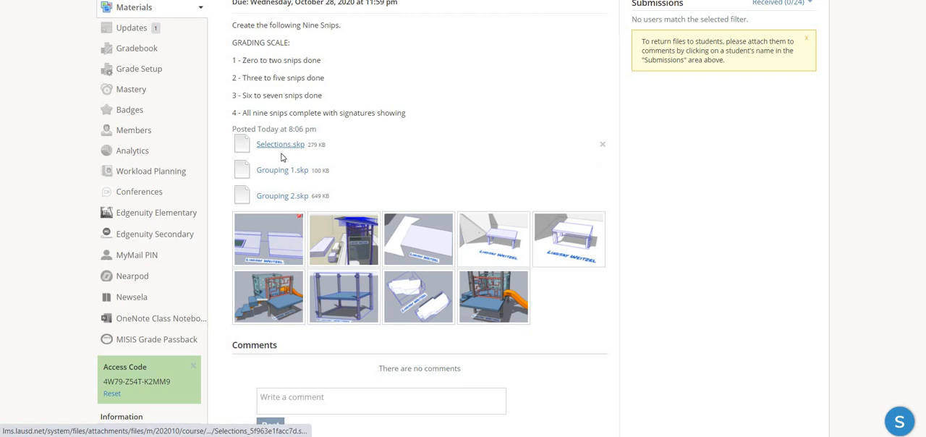
- Download Selections.skp from the assignment, switch to SketchUp and open the Selections model from the Desktop folder
left_click(282, 147)
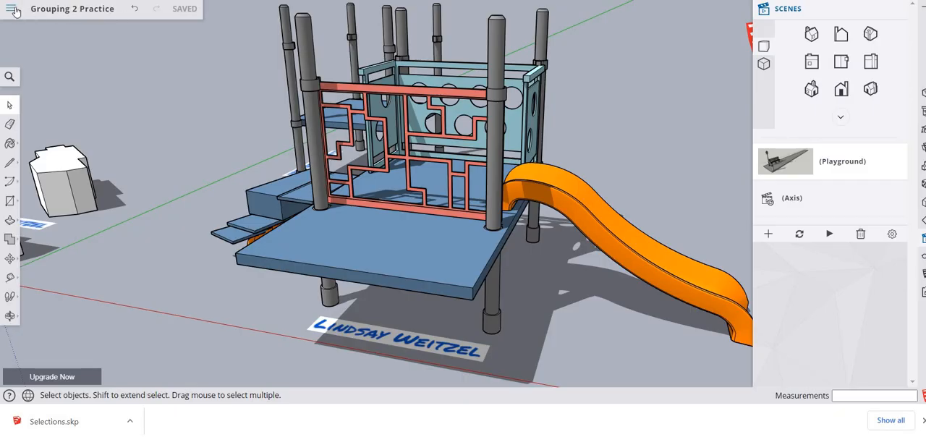
left_click(13, 10)
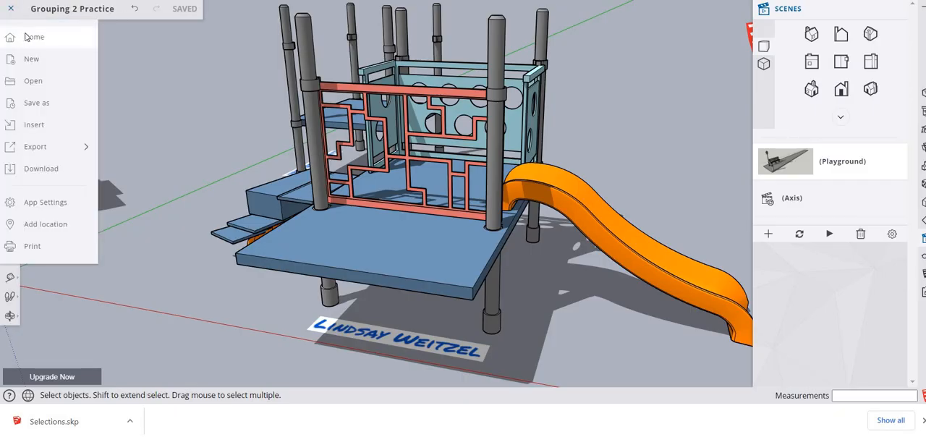
left_click(29, 36)
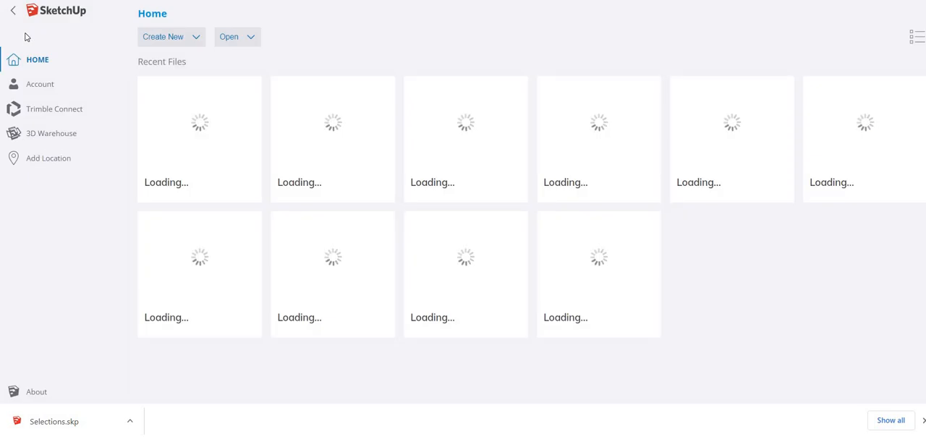
left_click(252, 37)
left_click(254, 60)
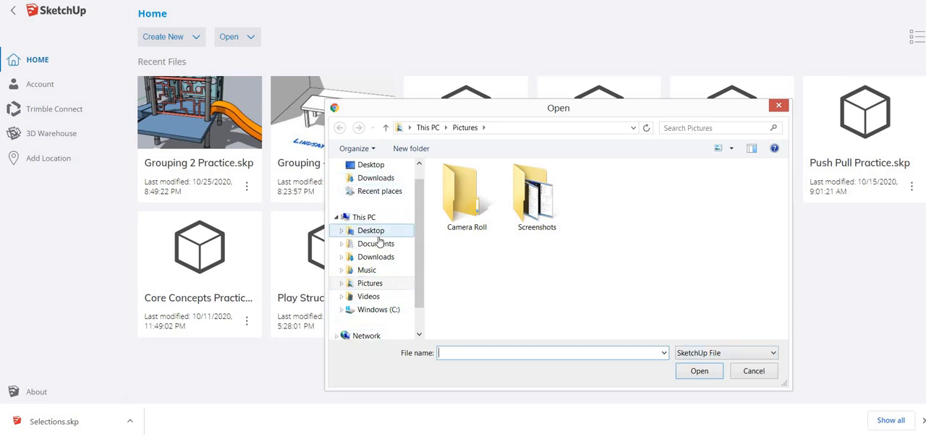
left_click(377, 233)
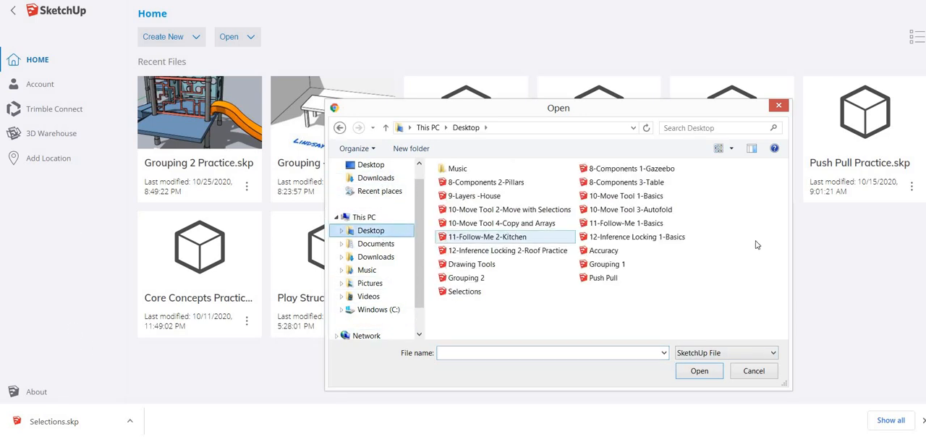
left_click(464, 292)
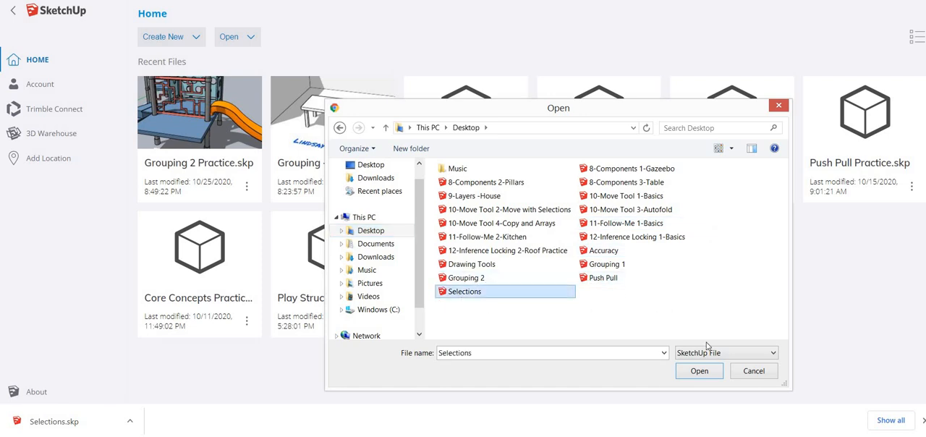
left_click(699, 371)
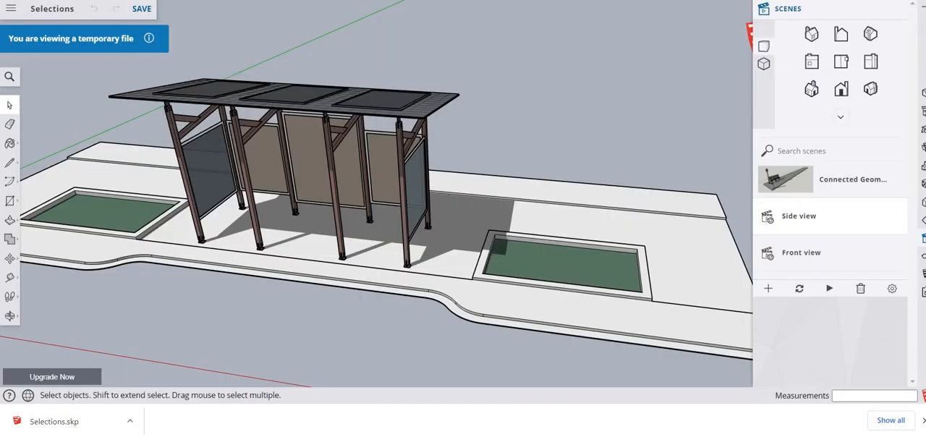
- Save a copy of the model as "Selections Practice" in the SketchUp project
left_click(9, 18)
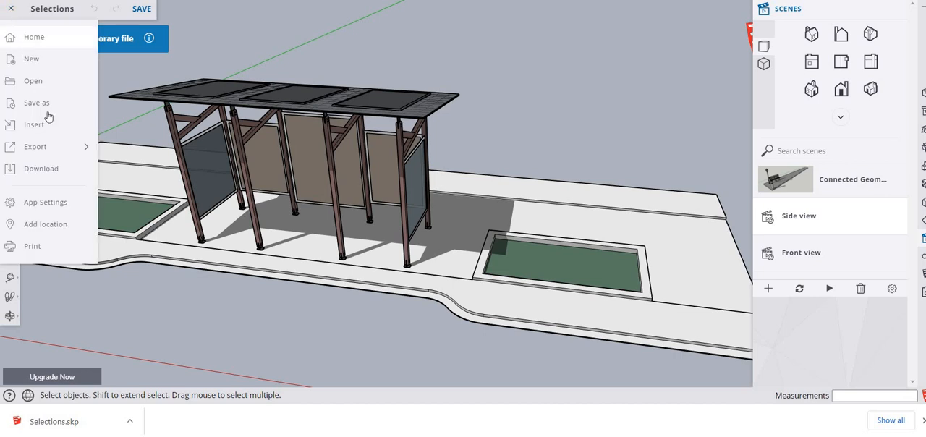
left_click(48, 116)
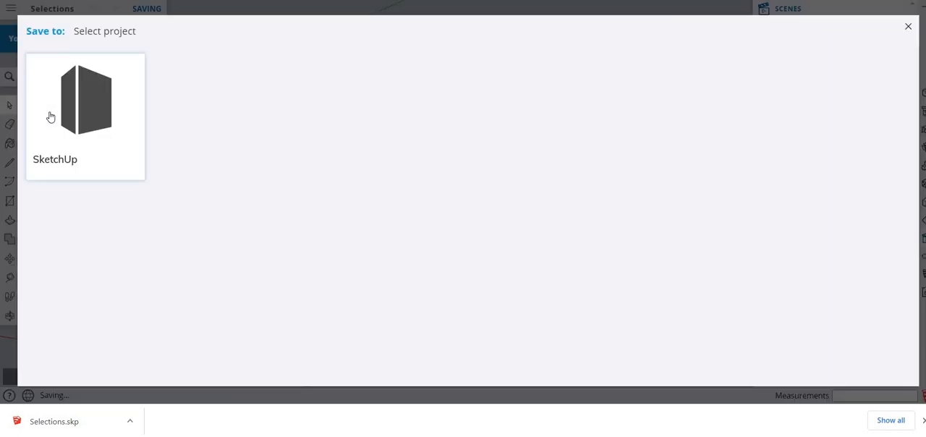
left_click(50, 117)
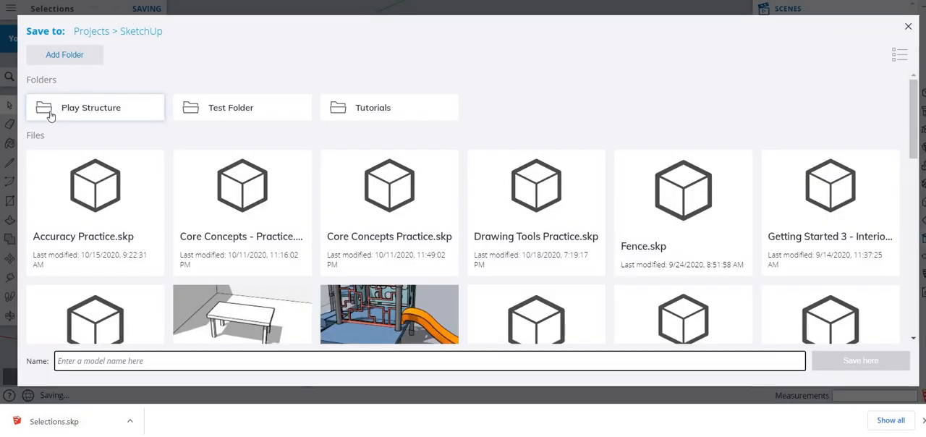
type("Selections Pra")
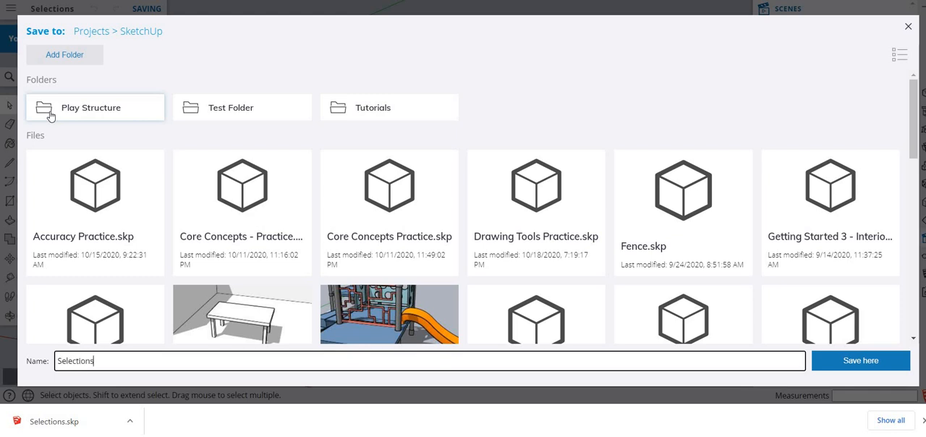
type("ctice")
left_click(858, 365)
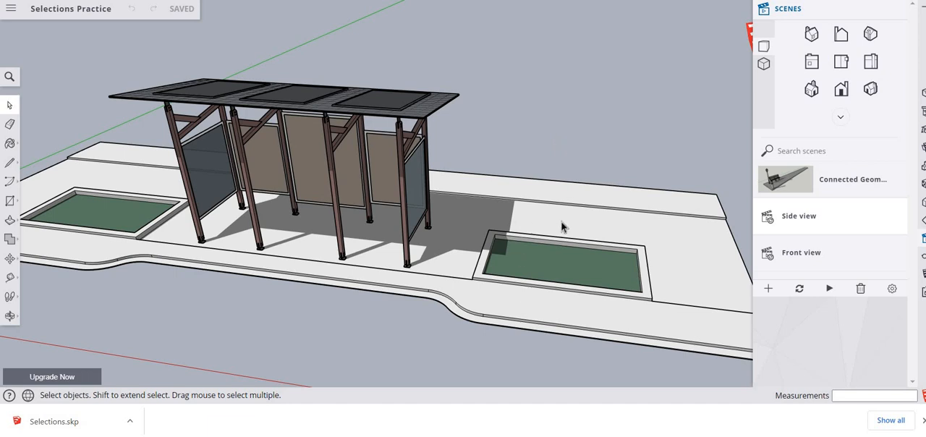
- Practice selecting the sidewalk's front strip face, the planter beside the shelter, and all geometry connected to the sidewalk slab
left_click(540, 317)
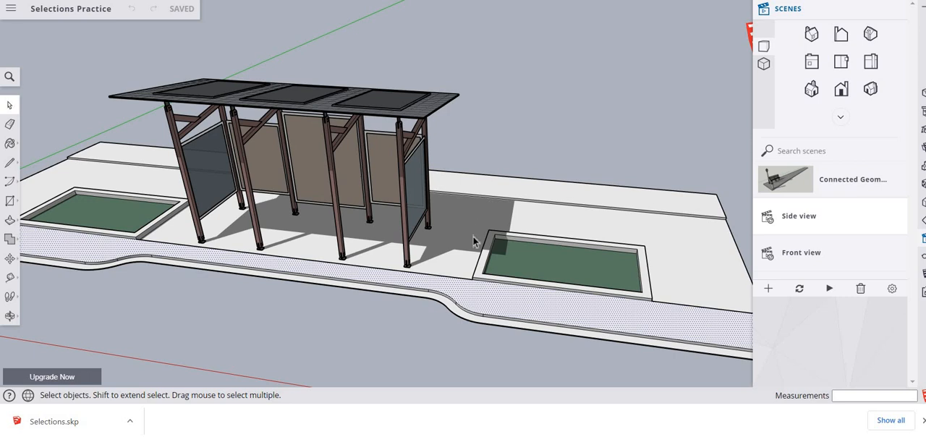
left_click_drag(474, 241, 687, 323)
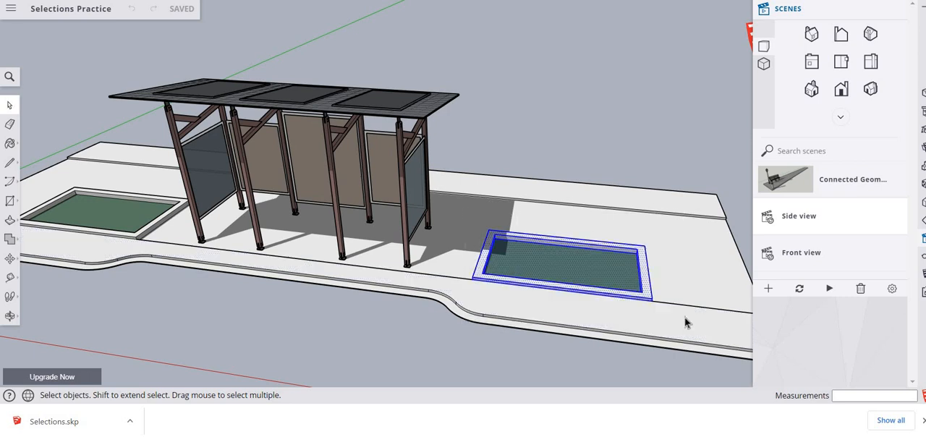
triple_click(672, 270)
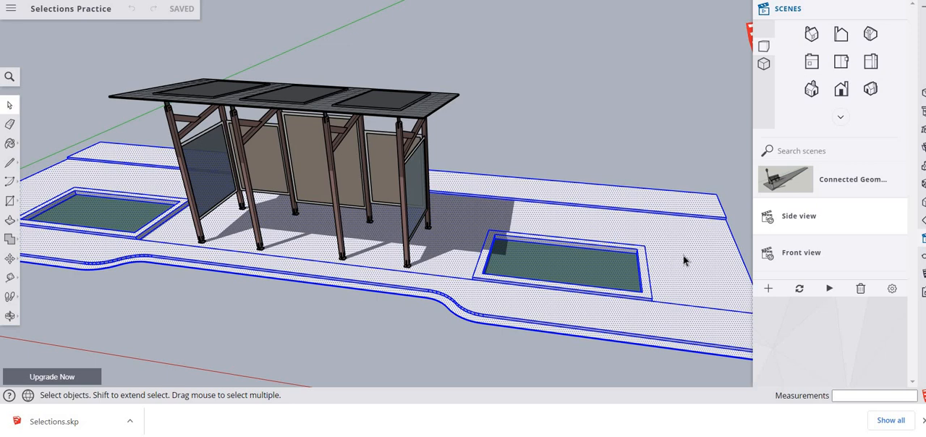
- Select all connected geometry of the separate neighbouring slab, and do the same for the shelter's slab
middle_click_drag(682, 258, 419, 164)
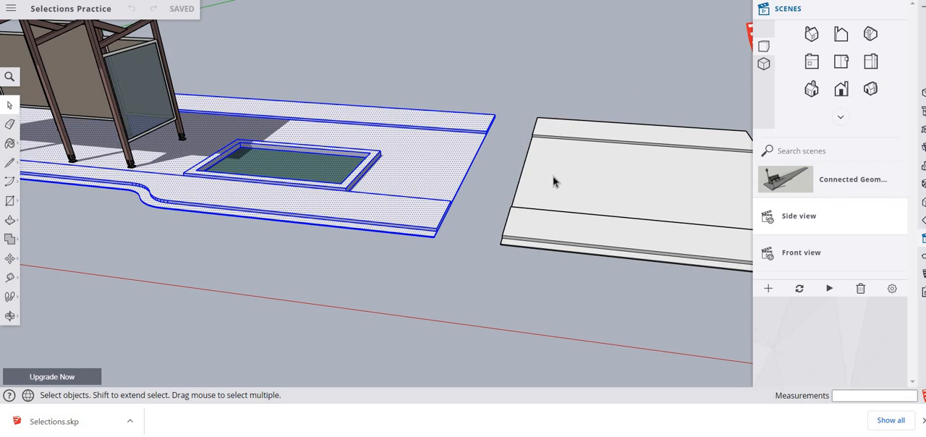
triple_click(610, 187)
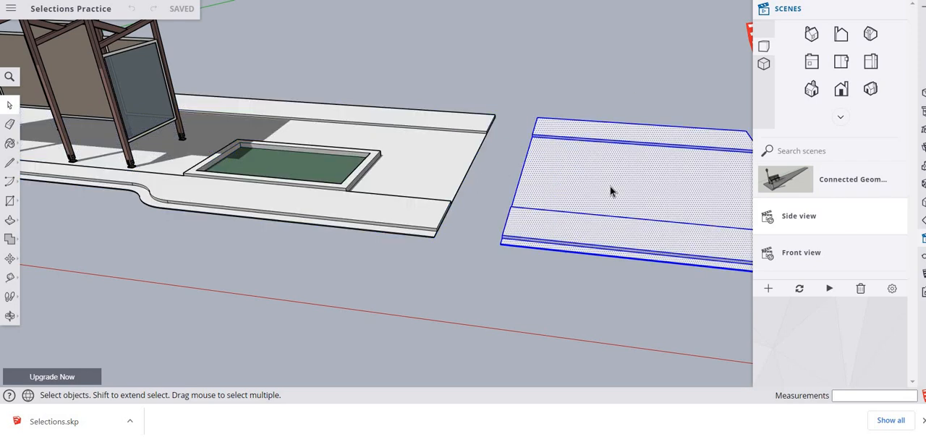
triple_click(425, 162)
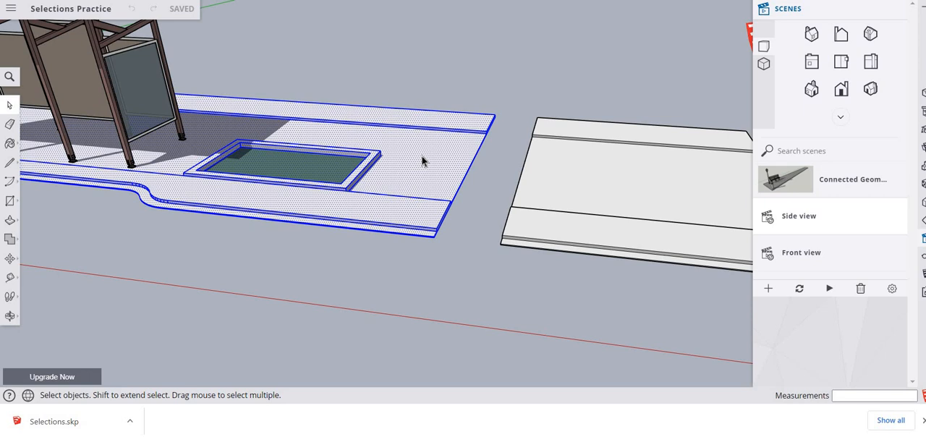
- Draw a line from the midpoint of the shelter slab's end edge to the facing slab's edge and select all connected geometry
key("l")
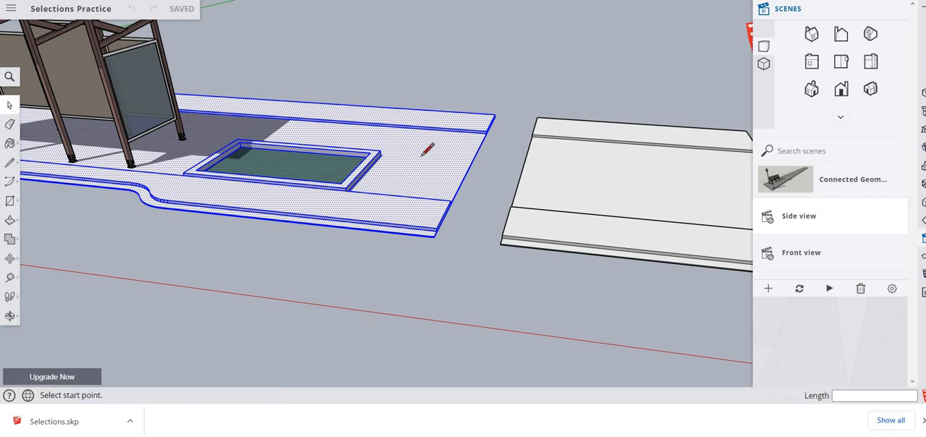
left_click(471, 163)
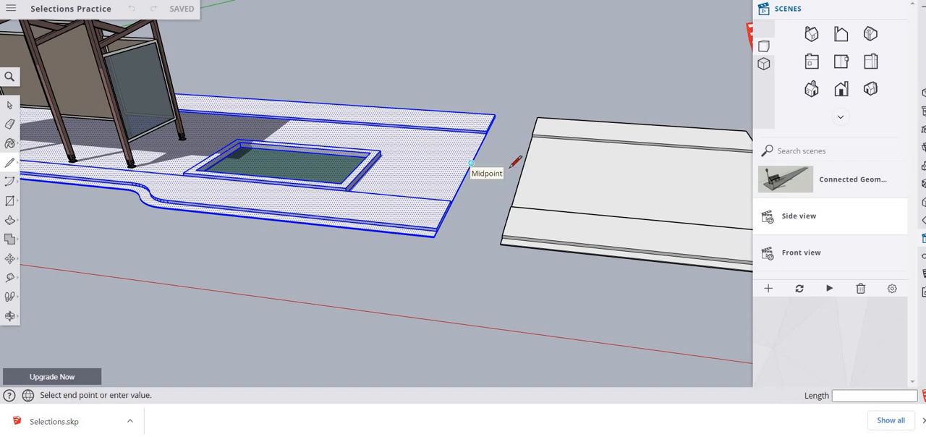
left_click(523, 168)
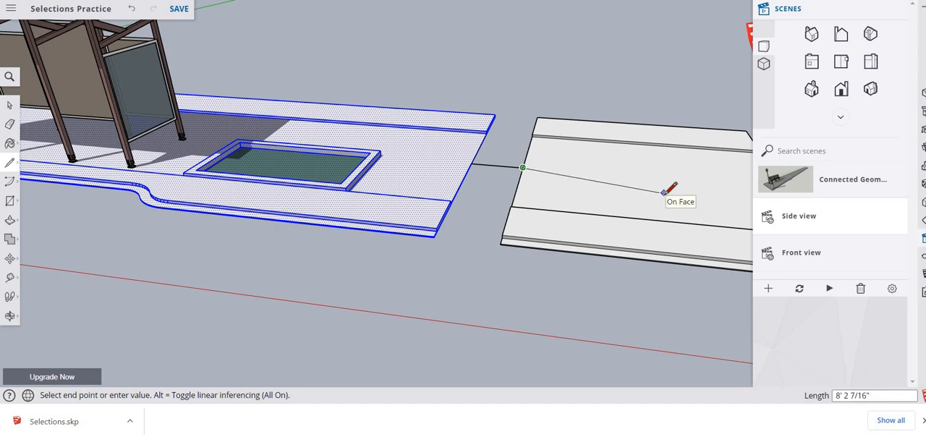
key("space")
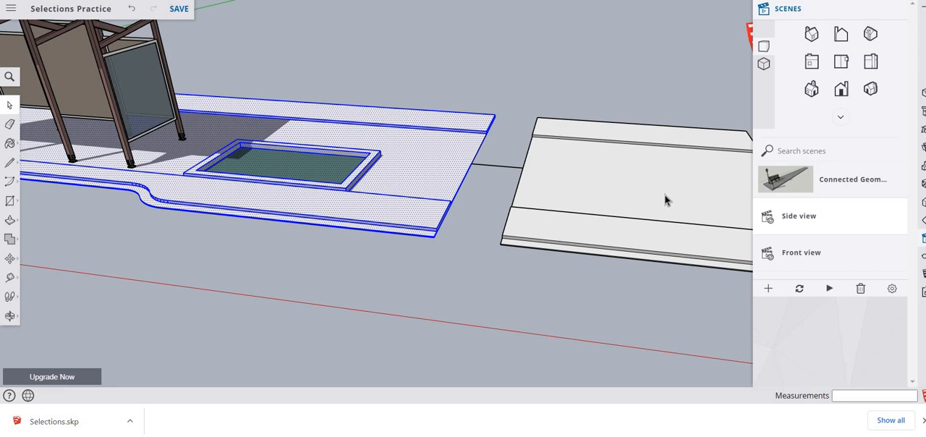
left_click(616, 175)
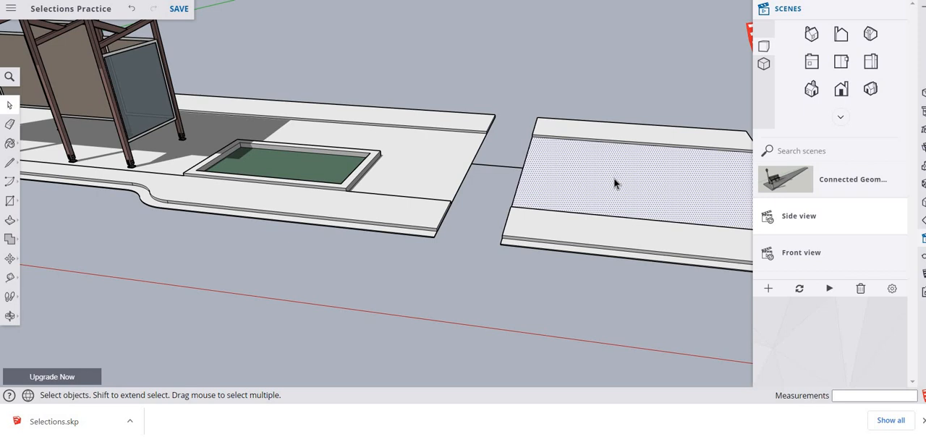
triple_click(615, 183)
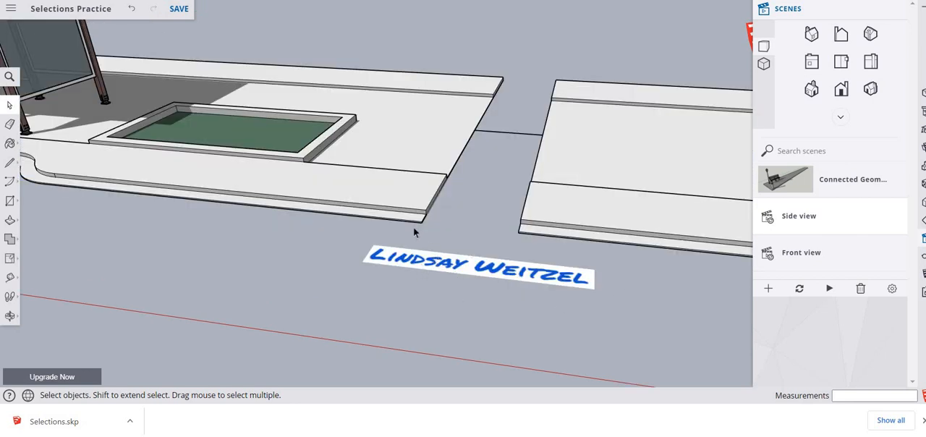
- Select all geometry of the joined slabs and capture a snip showing the connecting line and the signature
left_click(383, 185)
triple_click(384, 186)
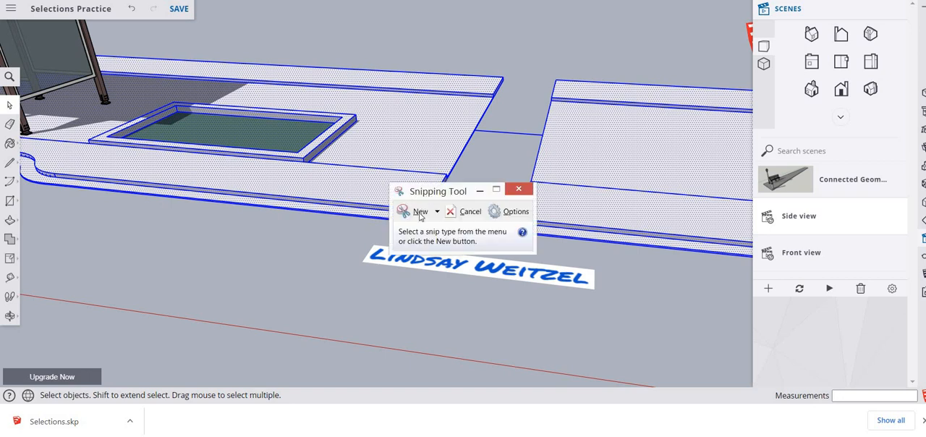
left_click(416, 211)
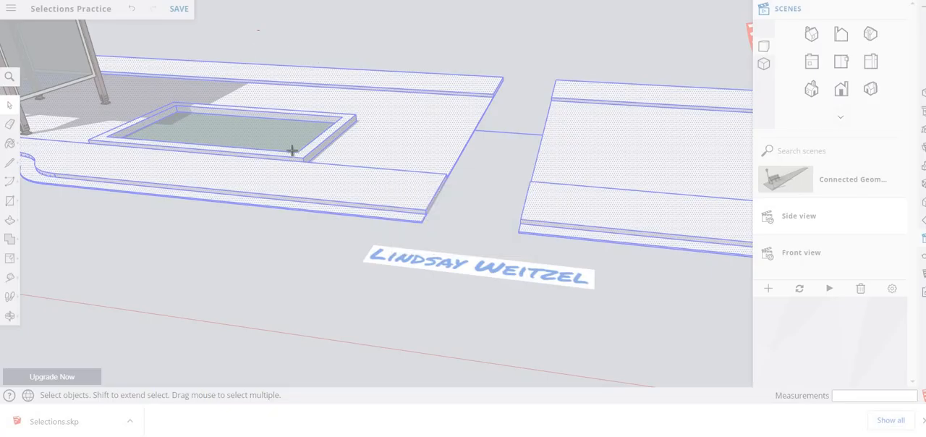
left_click_drag(260, 30, 729, 358)
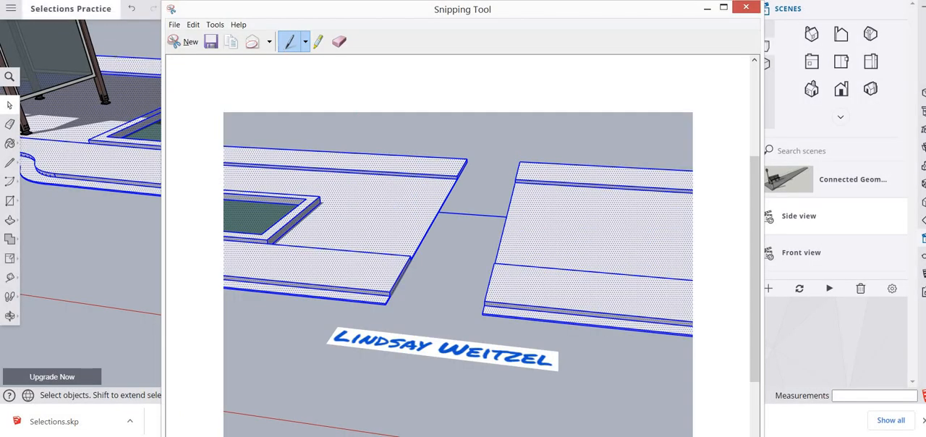
left_click(43, 8)
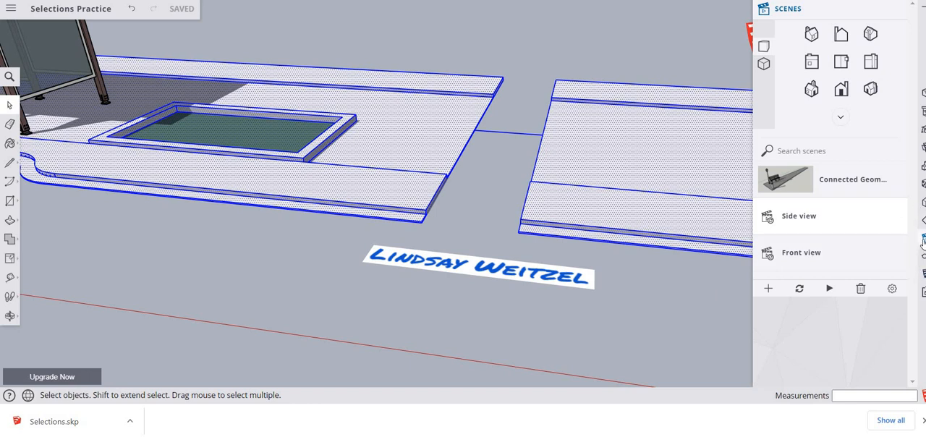
- Activate the Side view scene and place the signature image on the shelter's end glass panel, about 6 1/2" high
left_click(779, 184)
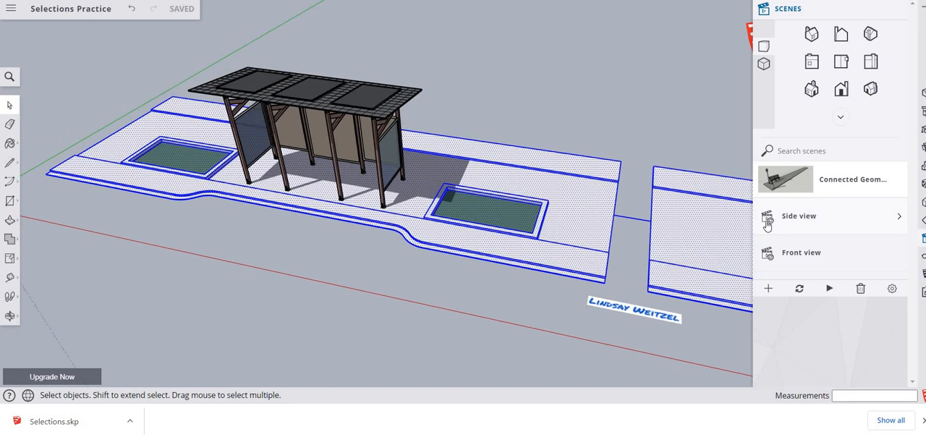
left_click(767, 220)
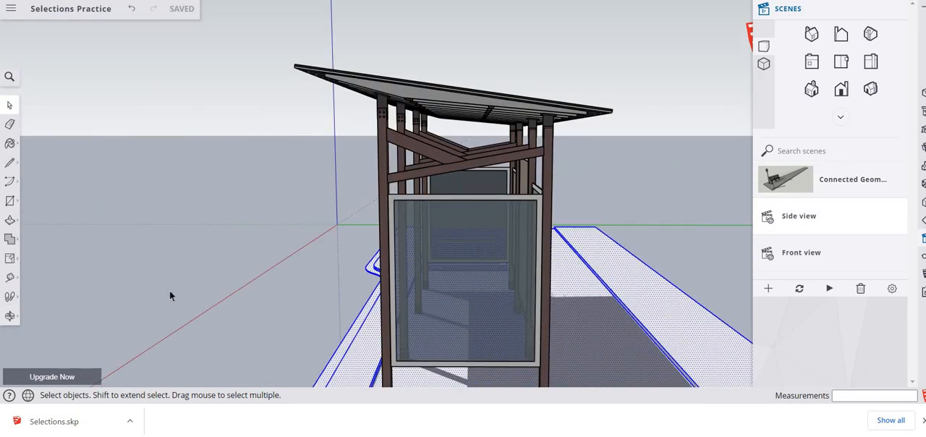
left_click(99, 330)
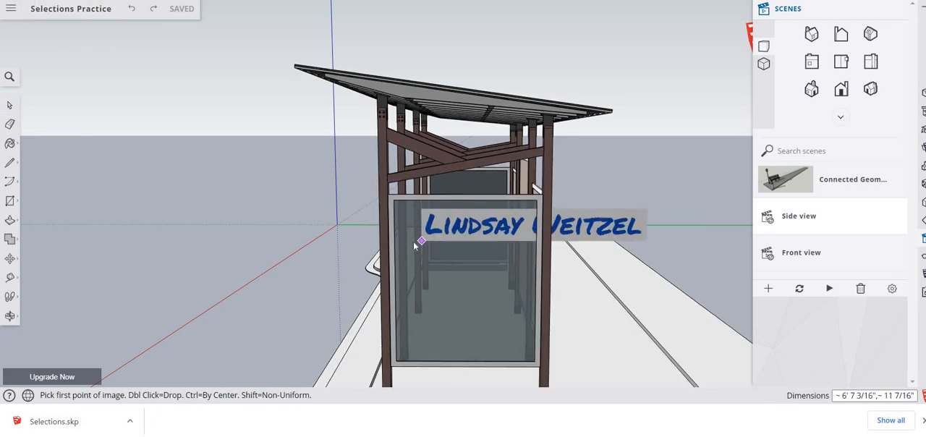
left_click(417, 239)
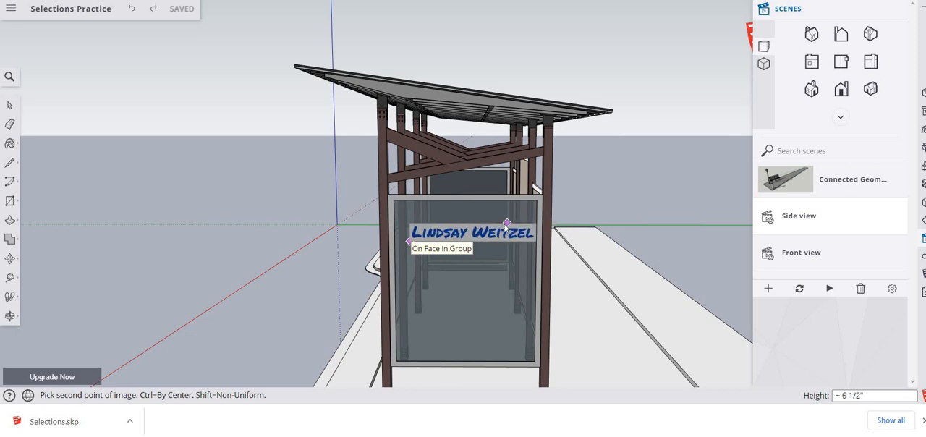
left_click(509, 227)
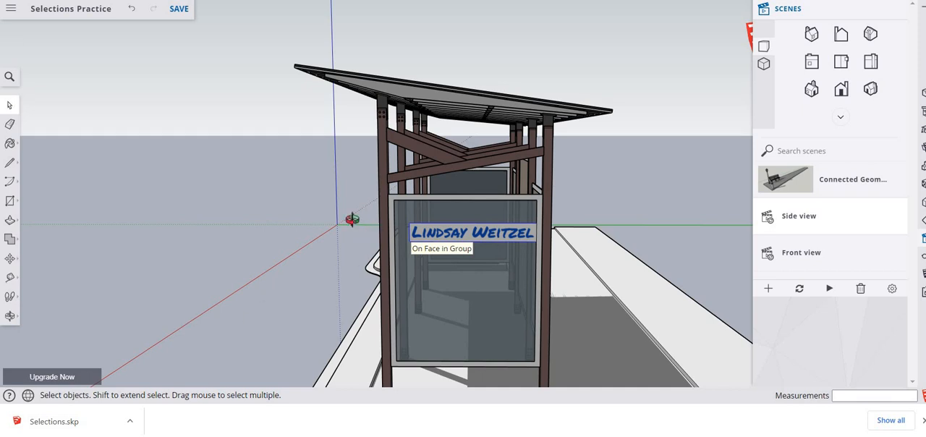
key("o")
key("space")
scroll(356, 221, "down", 5)
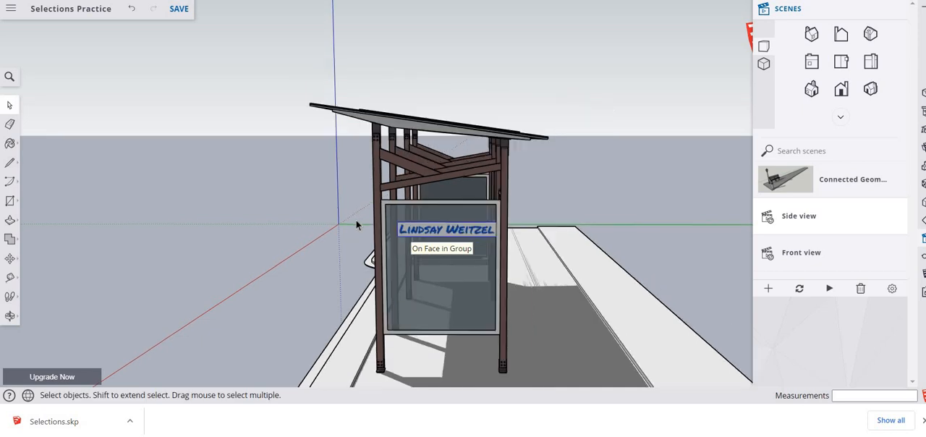
scroll(356, 221, "up", 3)
scroll(358, 227, "up", 4)
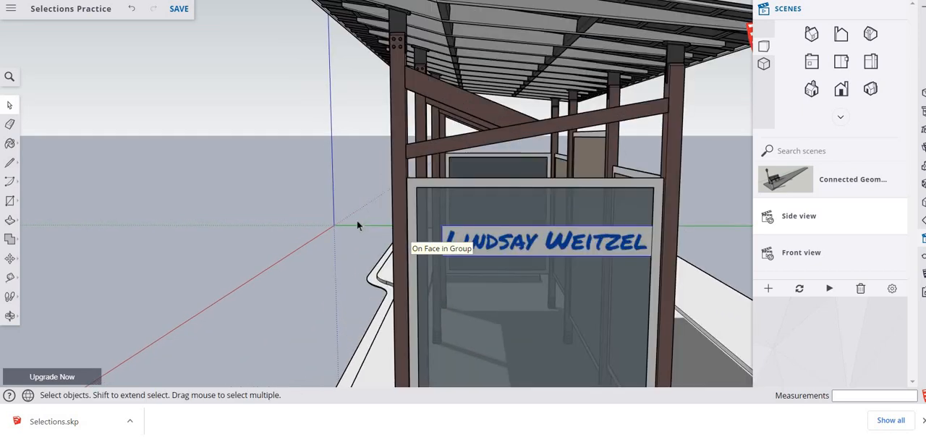
- Select only the members fully enclosed by a window around the shelter's roof and upper posts, and clear the selection
scroll(356, 225, "down", 3)
scroll(356, 224, "up", 3)
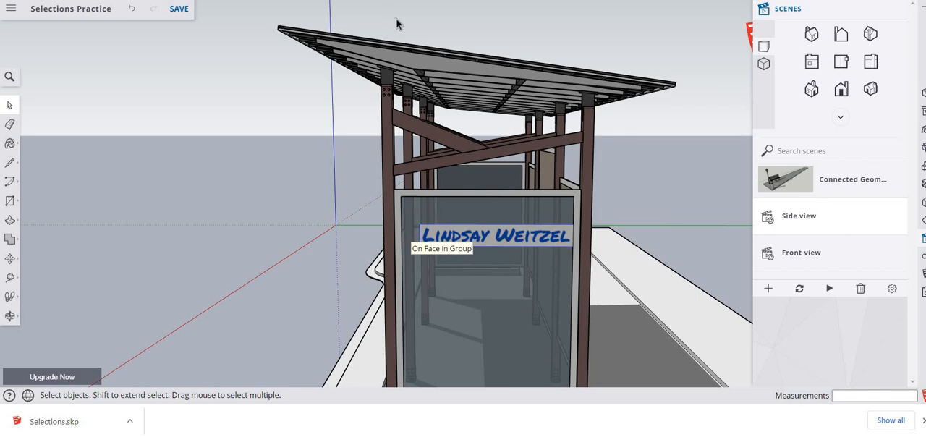
left_click_drag(396, 18, 564, 166)
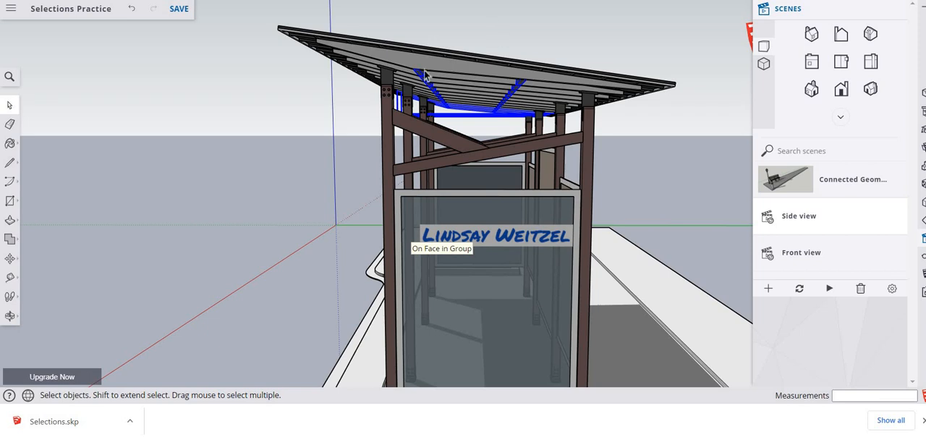
left_click(424, 42)
- Try a crossing selection over the shelter's roof framing and posts, and deselect everything
left_click_drag(395, 21, 575, 156)
left_click_drag(490, 106, 377, 152)
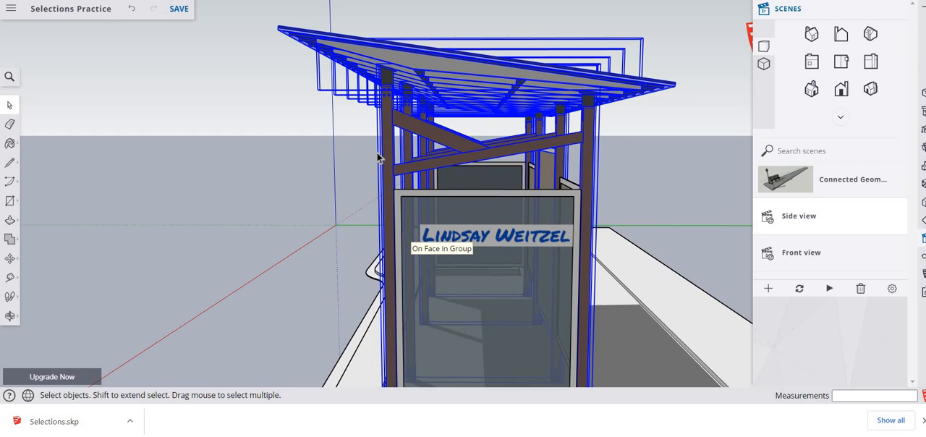
left_click(655, 173)
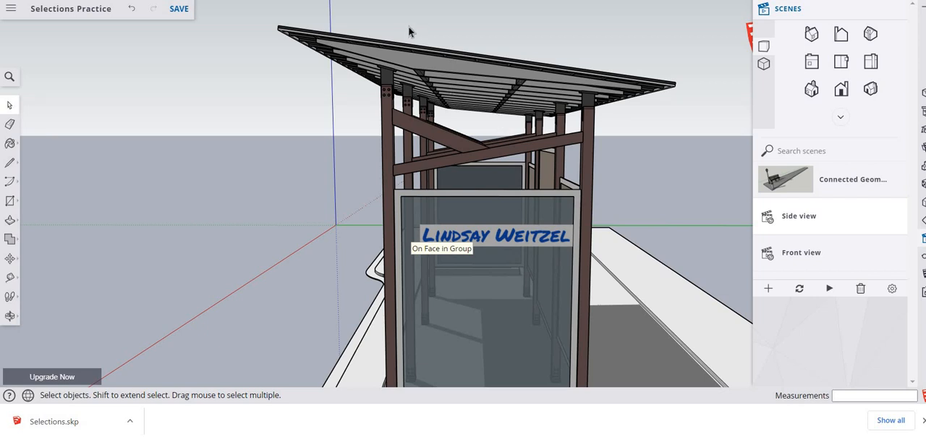
- Compare an enclosing window with a crossing window over the underside of the shelter's roof, and clear the selection
left_click_drag(409, 26, 546, 126)
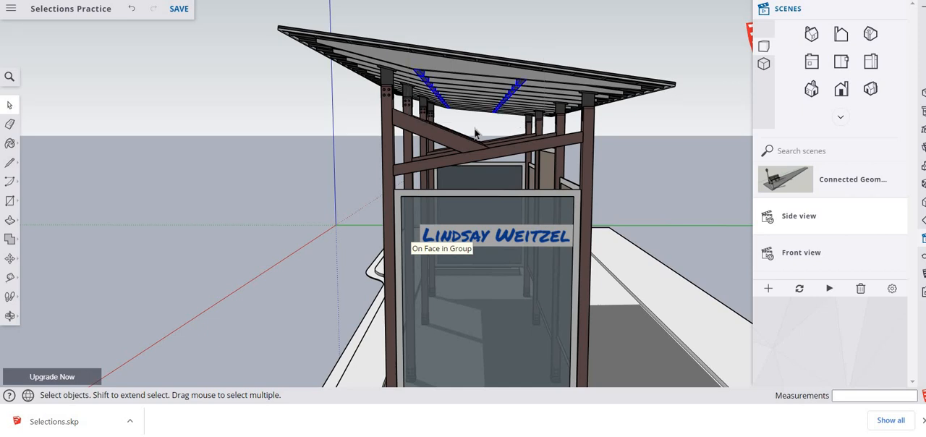
left_click_drag(552, 28, 418, 123)
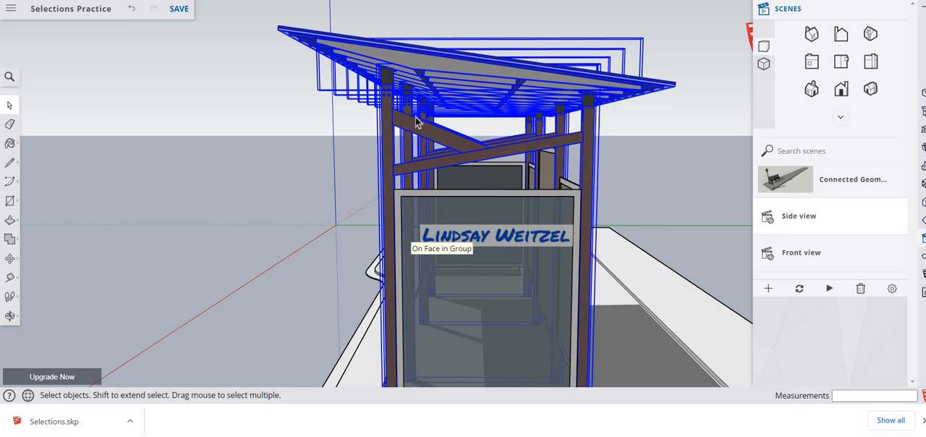
left_click(328, 276)
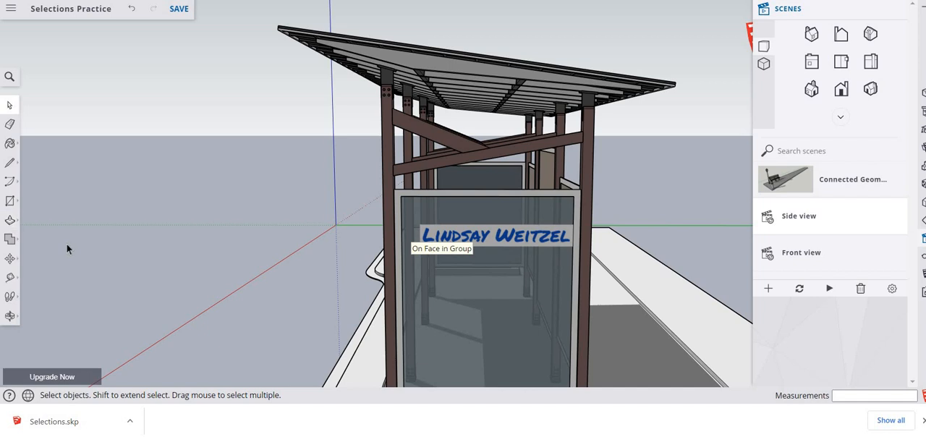
key("r")
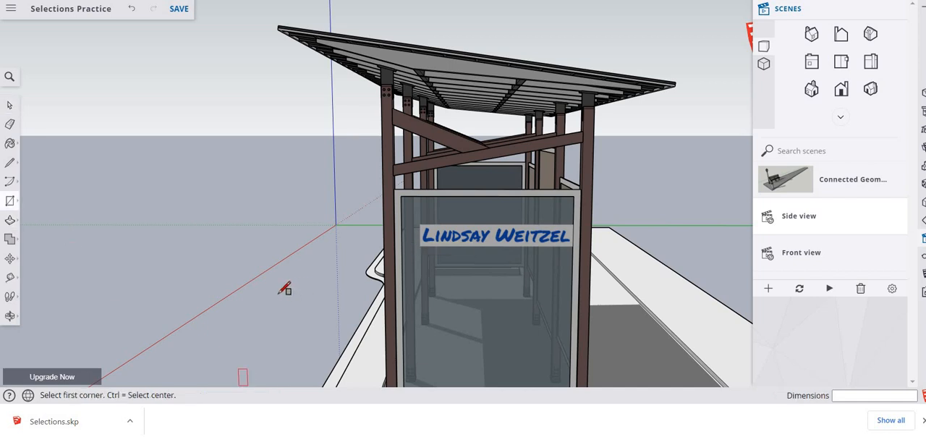
left_click(251, 329)
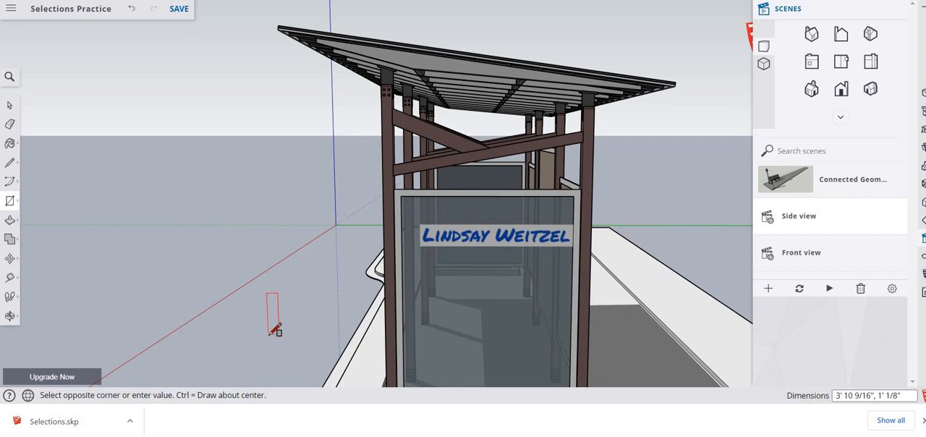
left_click(269, 333)
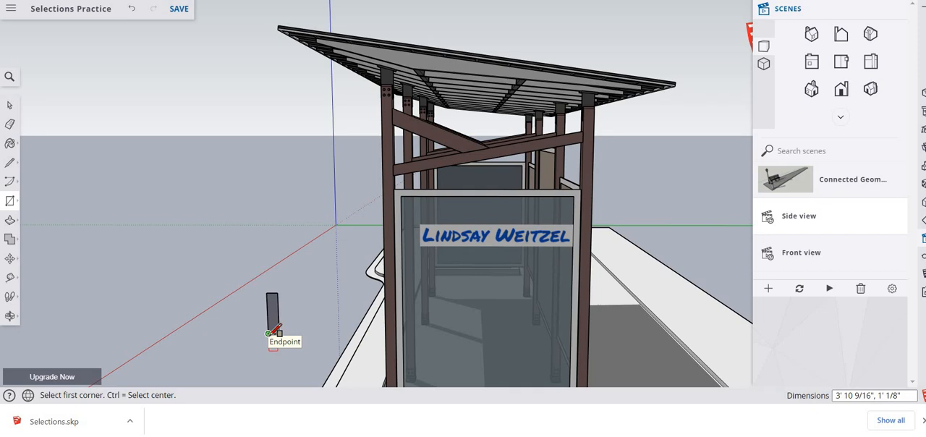
key("ctrl+z")
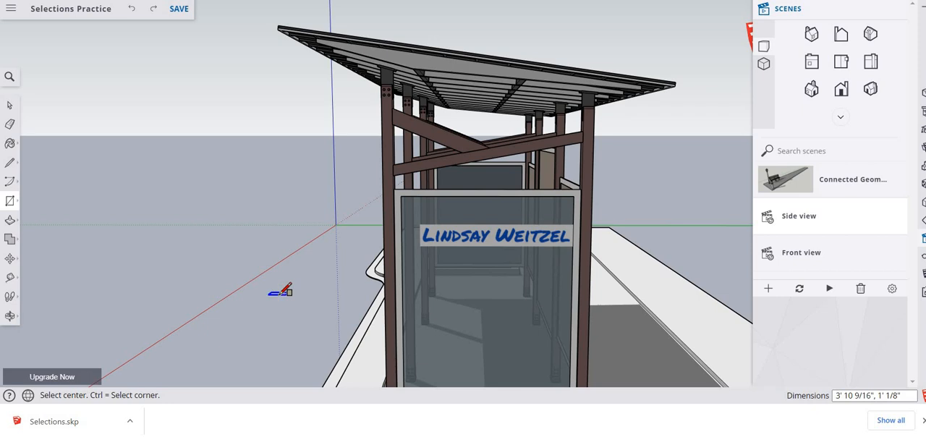
- Draw three ground rectangles from their centres beside the shelter, about 14' 8" x 4' 6", 12' 6" x 6' 3" and 5' 11" x 4' 7"
left_click(280, 293)
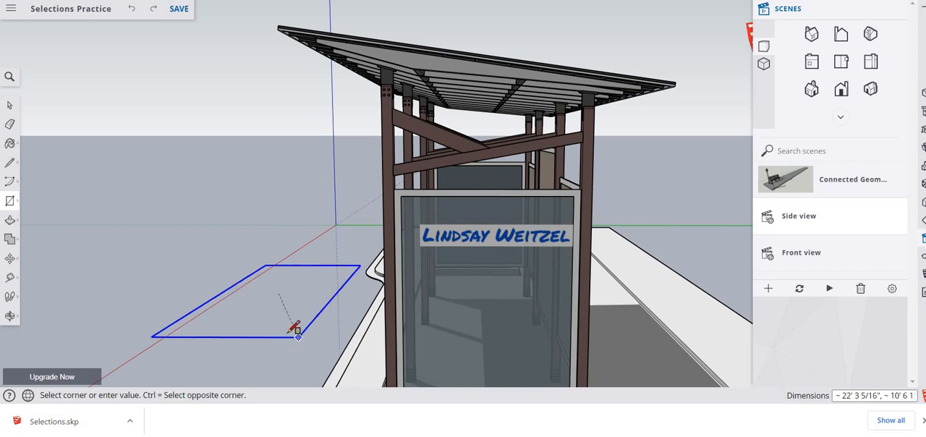
left_click(219, 308)
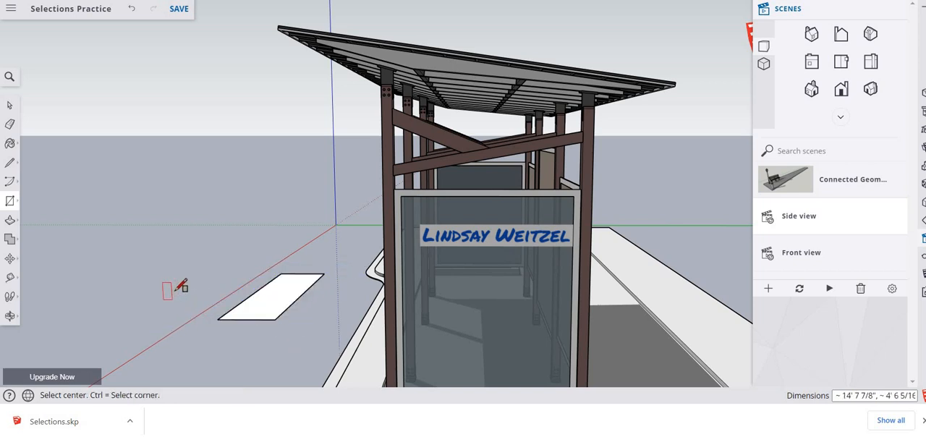
left_click(165, 295)
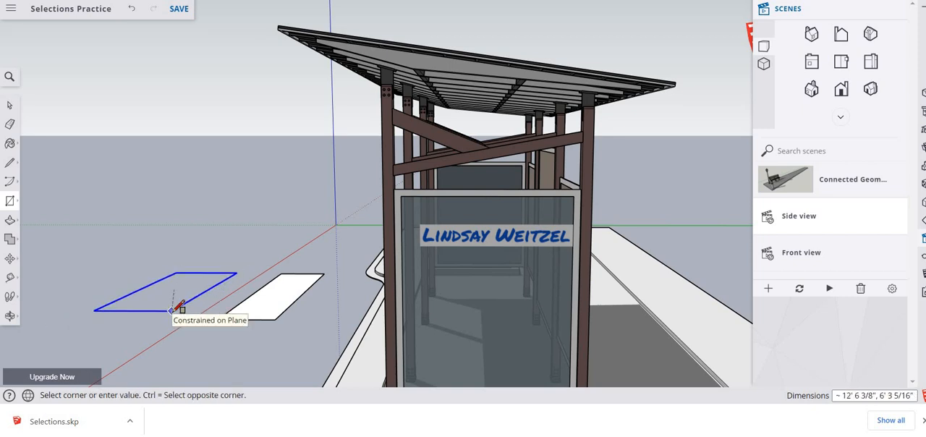
left_click(172, 310)
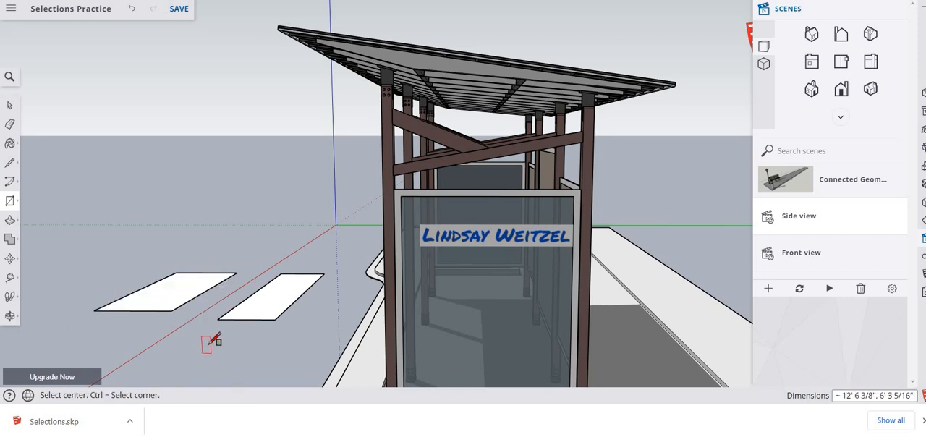
left_click(210, 344)
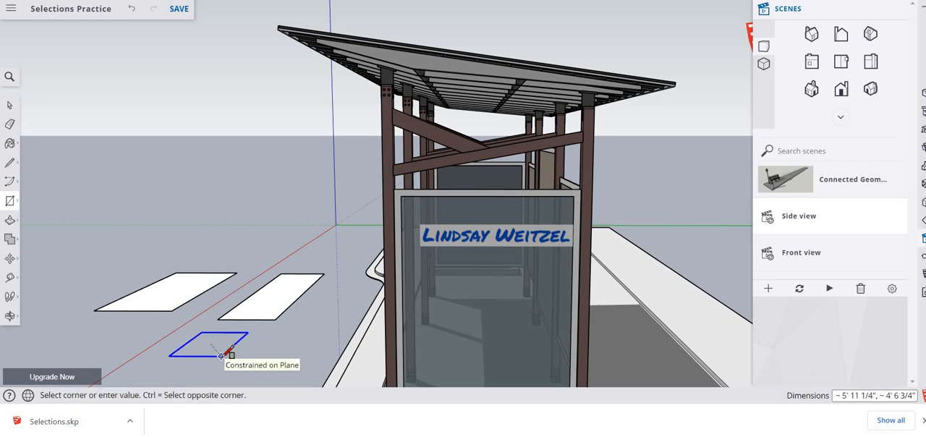
left_click(221, 355)
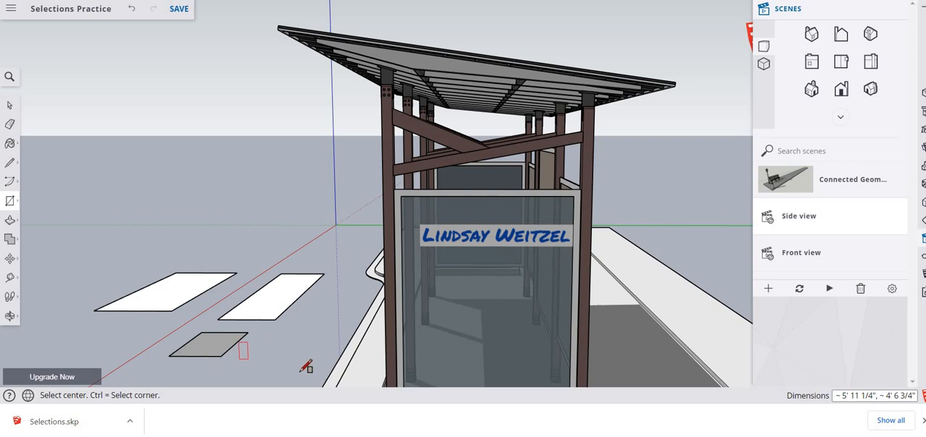
key("space")
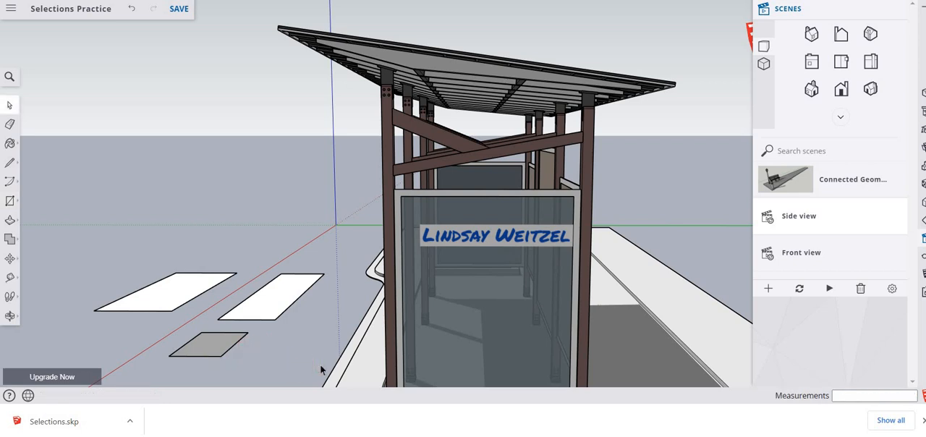
- Push/Pull the three ground rectangles up into boxes: nearest the shelter about 2' 7 1/2", across the red axis 2' 6", smallest 2' 4"
key("p")
left_click(275, 304)
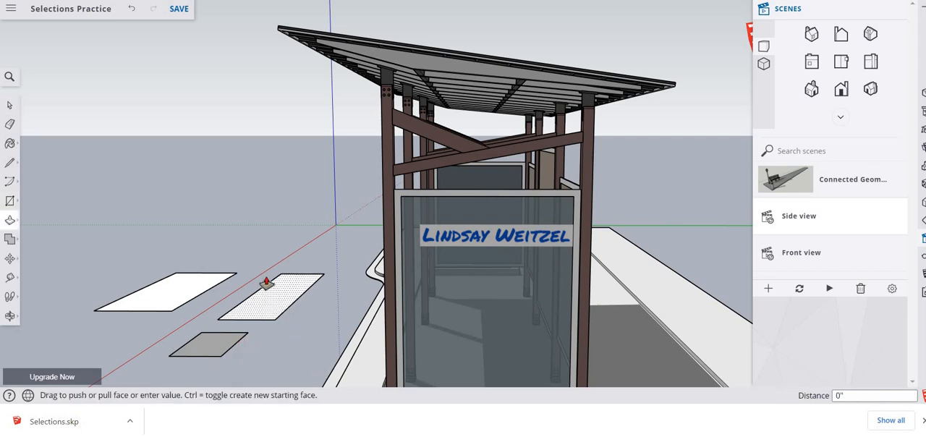
left_click(267, 275)
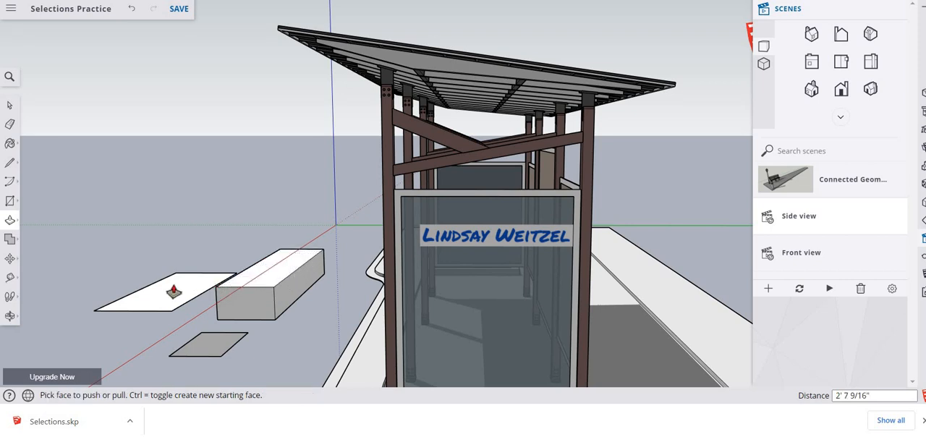
left_click(167, 269)
left_click(166, 265)
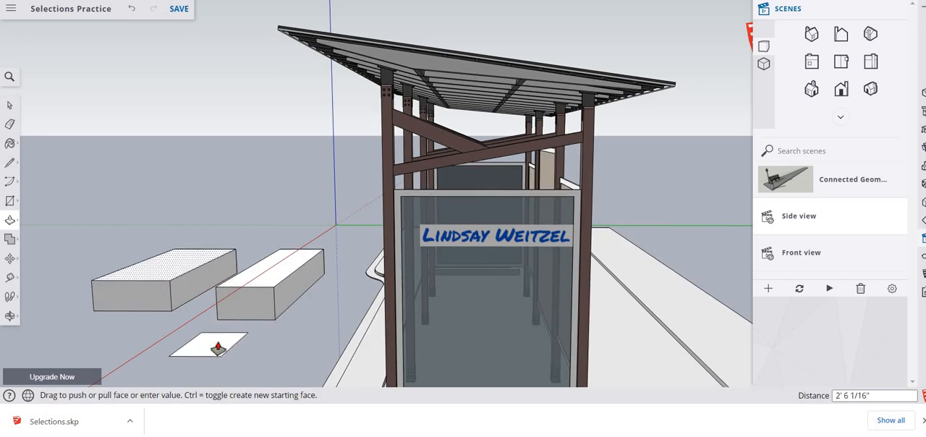
left_click(215, 346)
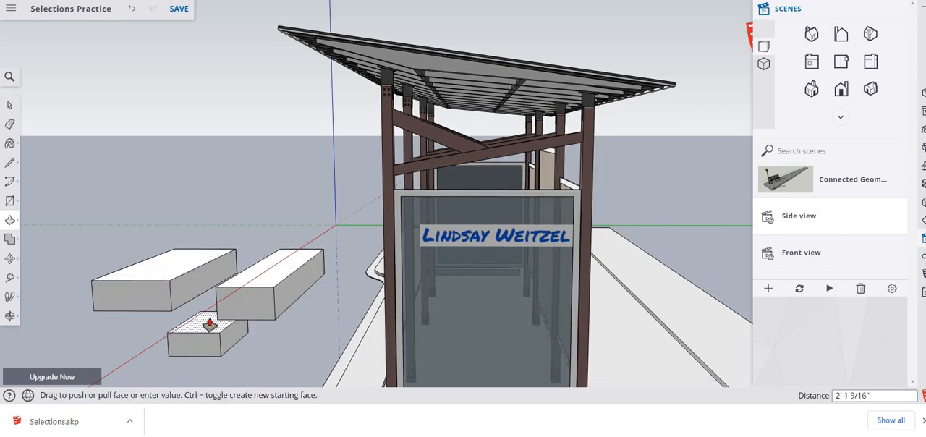
left_click(210, 325)
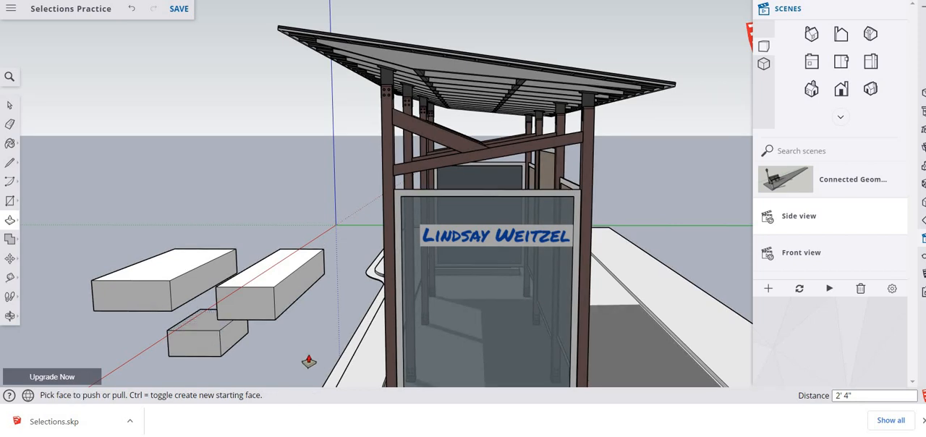
- Select all geometry of the widest and smallest boxes, and add the shelter's roof and posts with a crossing window
key("space")
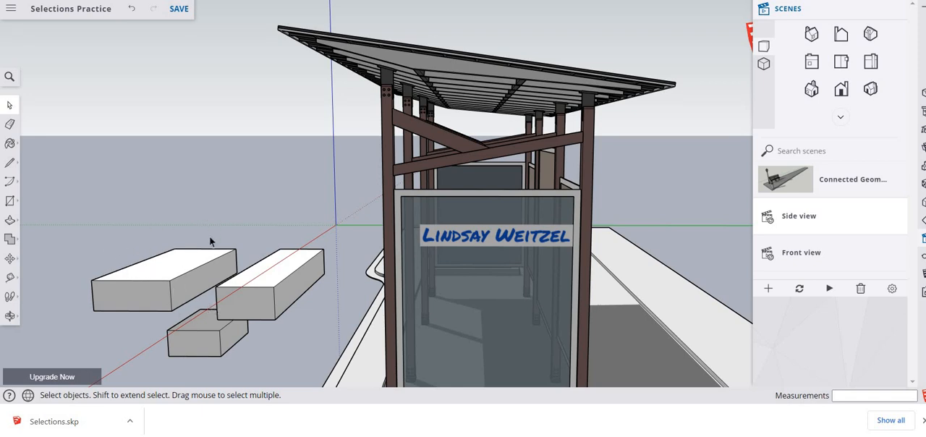
left_click(181, 272)
triple_click(181, 272)
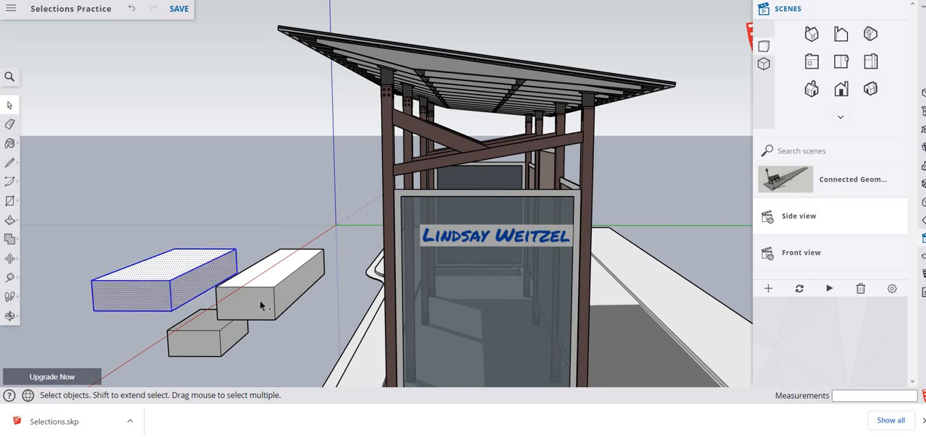
left_click(202, 338, "shift")
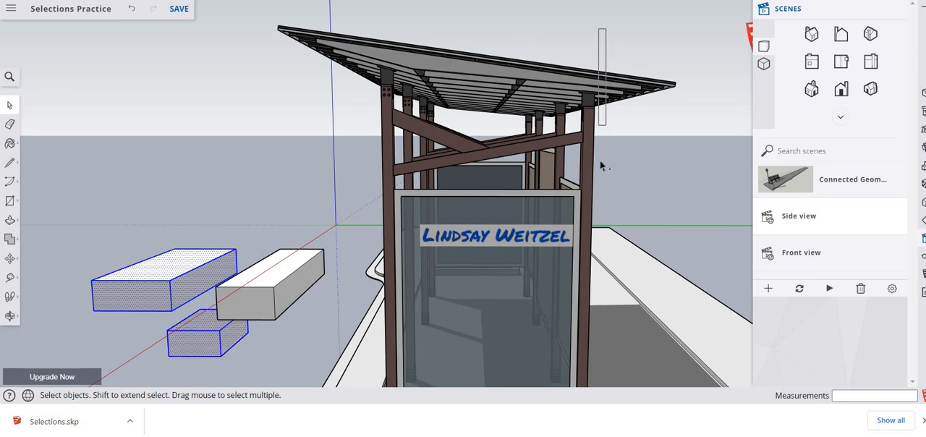
left_click_drag(599, 29, 361, 190)
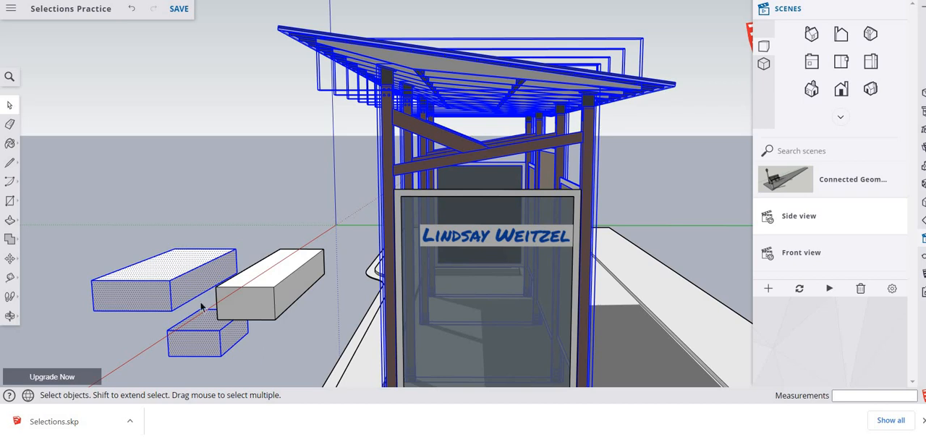
- Capture a snip of the model view showing the selected boxes, the selected shelter parts and the signature
left_click(407, 212)
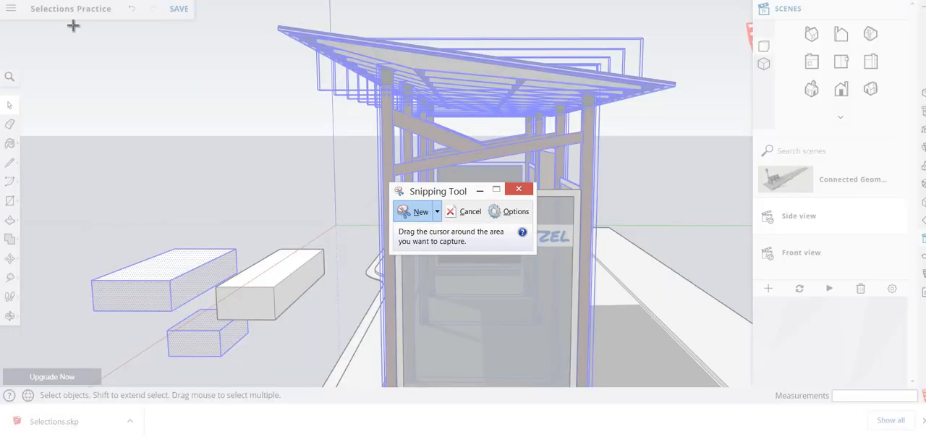
mouse_move(73, 26)
left_mouse_down()
mouse_move(99, 97)
mouse_move(685, 373)
left_mouse_up()
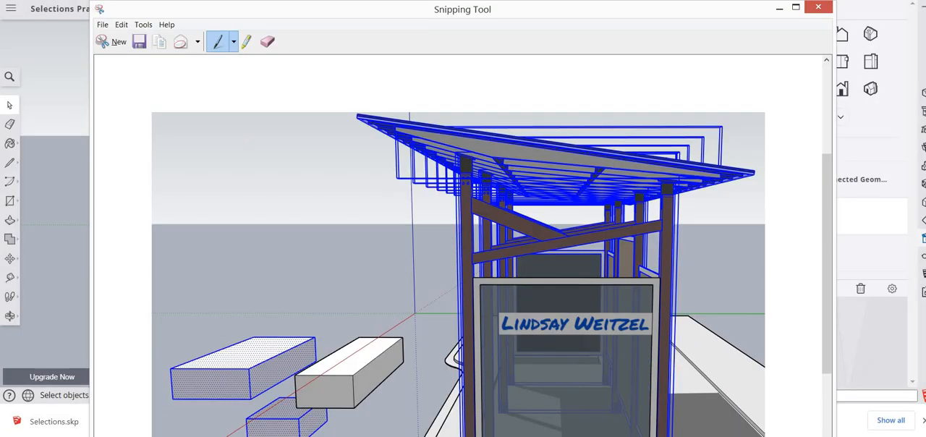
key("alt+Tab")
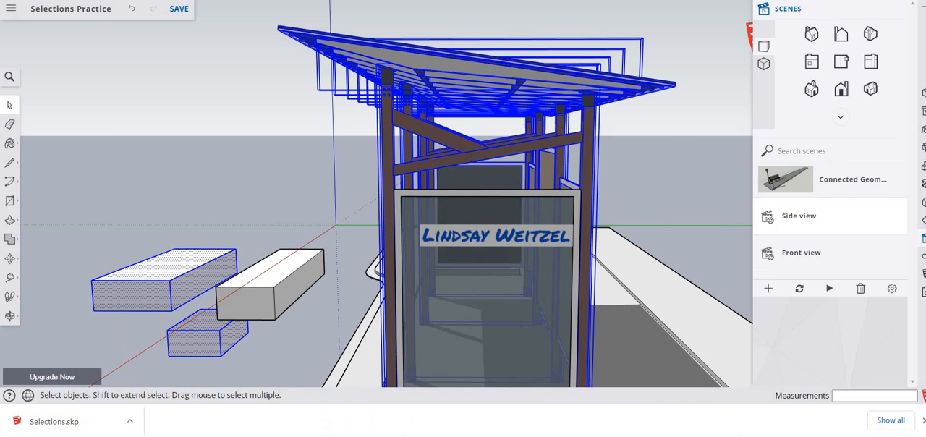
- Save the Selections Practice model, clear the selection and go to the Home page of recent files
left_click(184, 10)
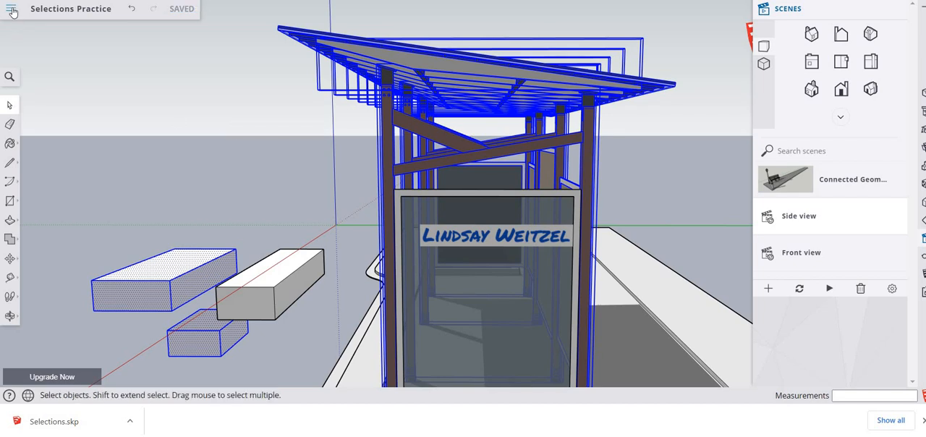
left_click(12, 12)
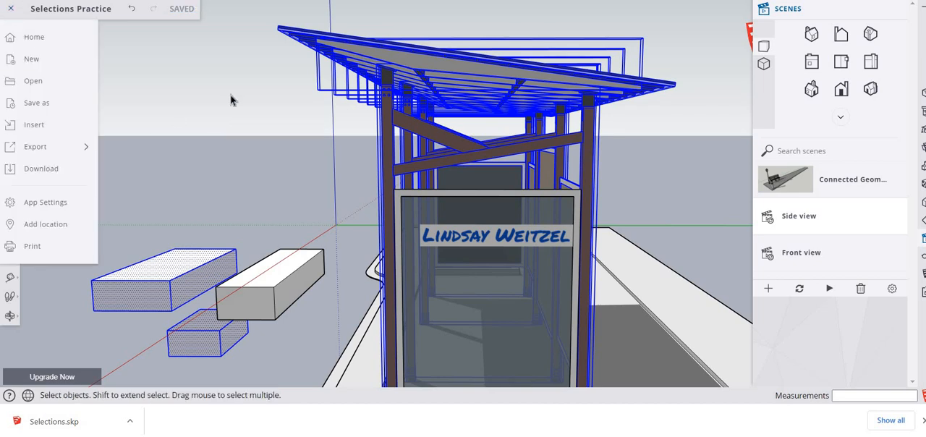
left_click(159, 78)
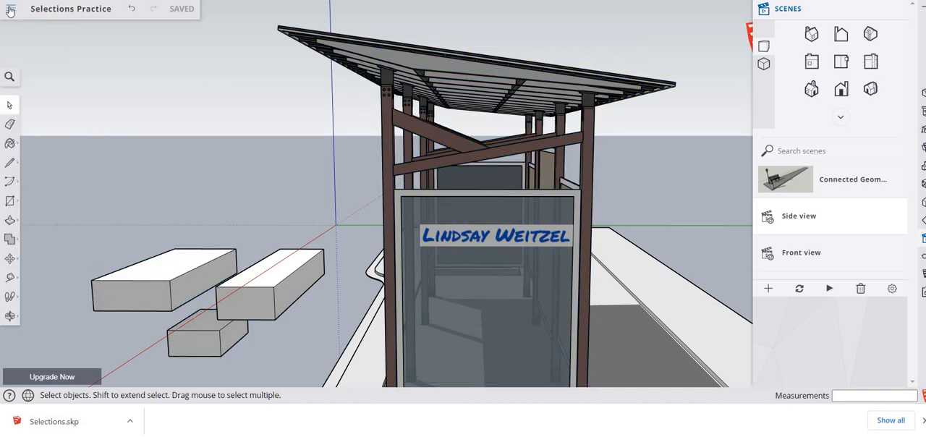
left_click(12, 9)
left_click(49, 84)
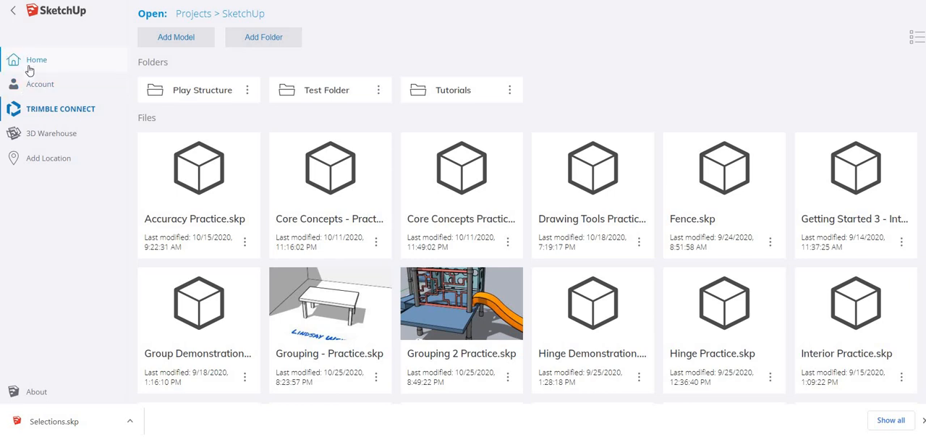
left_click(30, 66)
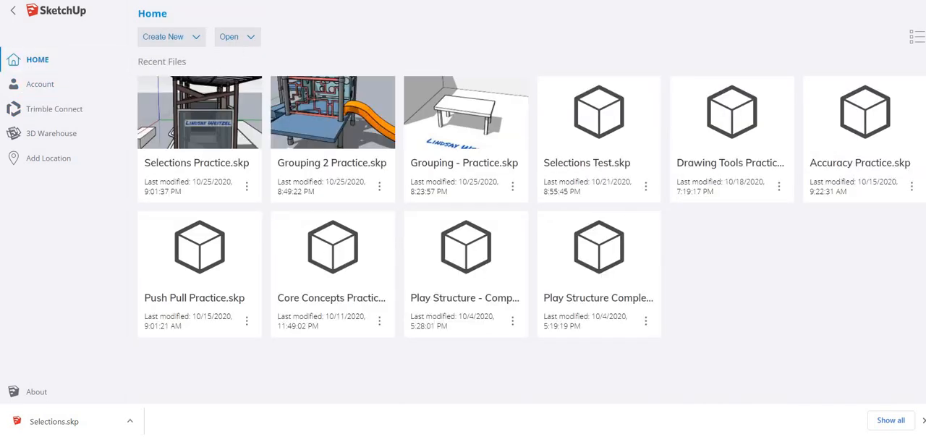
- Download Grouping 1.skp from the assignment page in the learning management system and return to the SketchUp home page
left_click(361, 0)
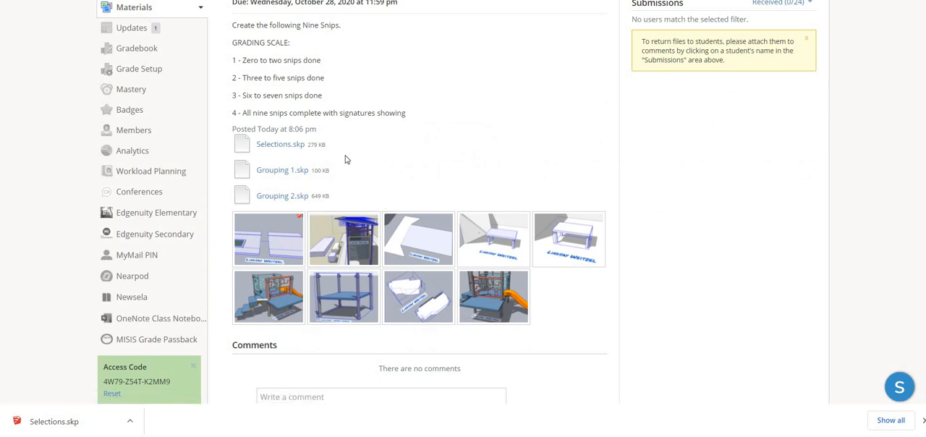
left_click(271, 173)
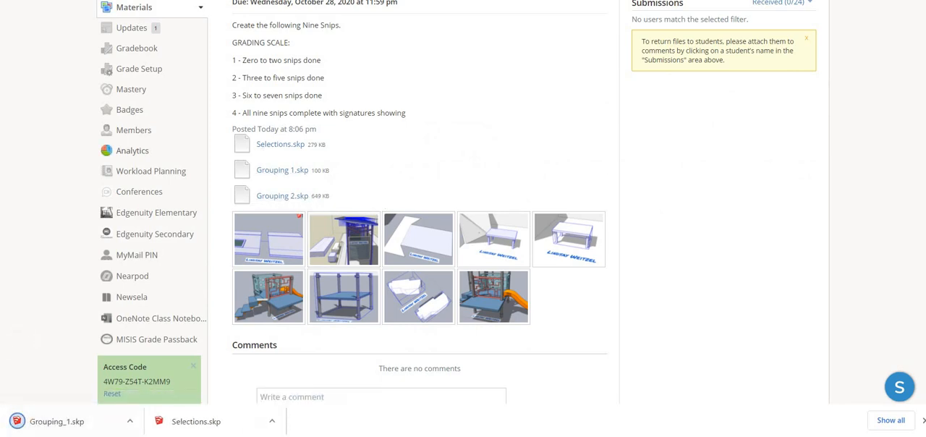
key("ctrl+Tab")
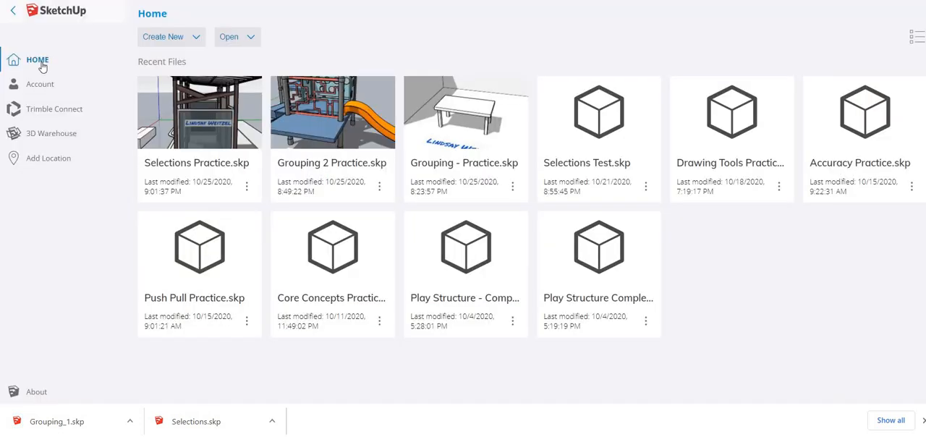
- Open the Grouping_1 model from the computer's Downloads folder
left_click(230, 37)
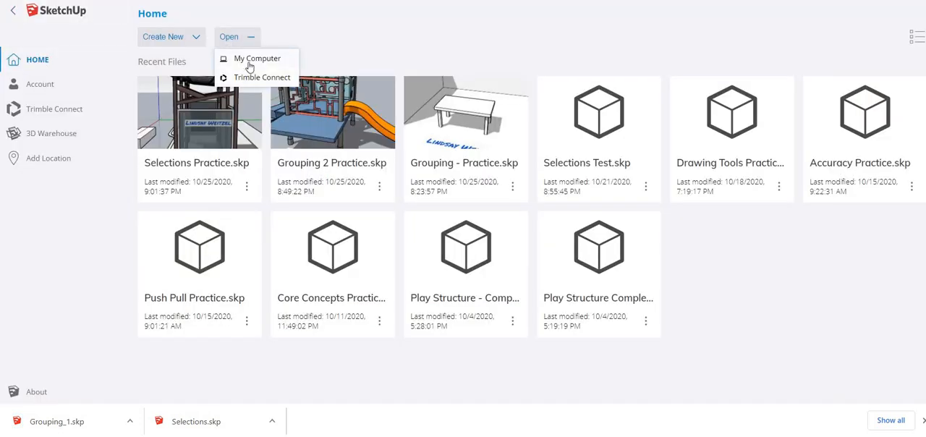
left_click(250, 64)
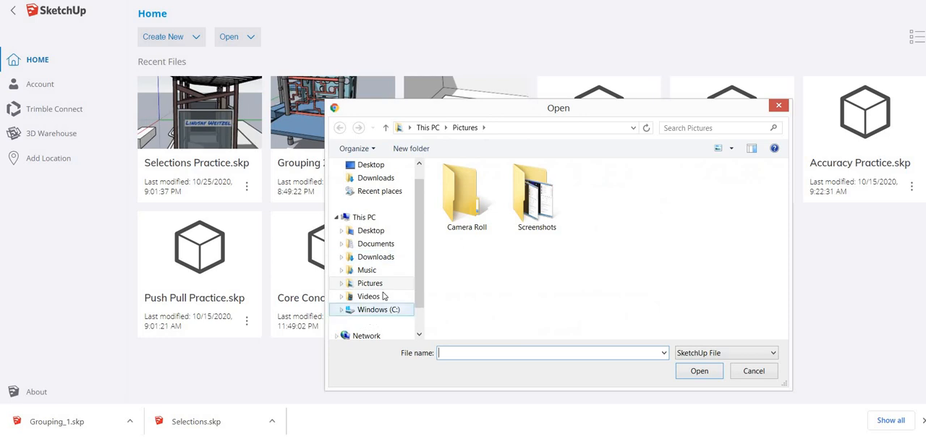
left_click(388, 257)
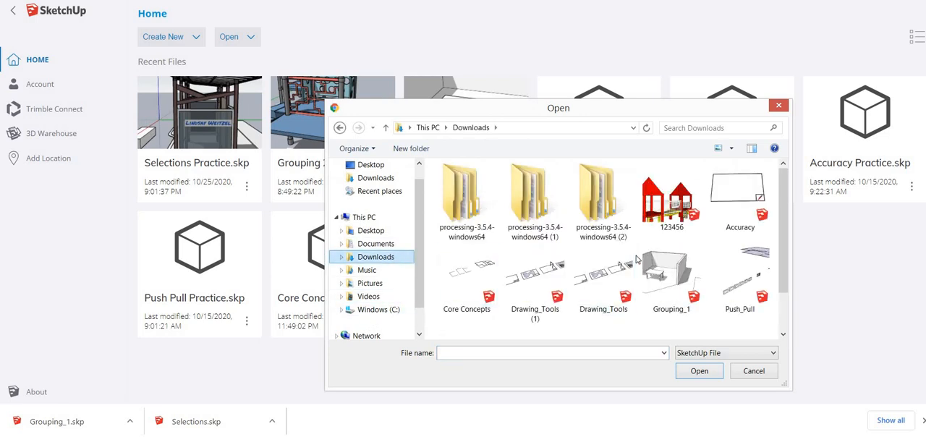
left_click_drag(785, 232, 796, 273)
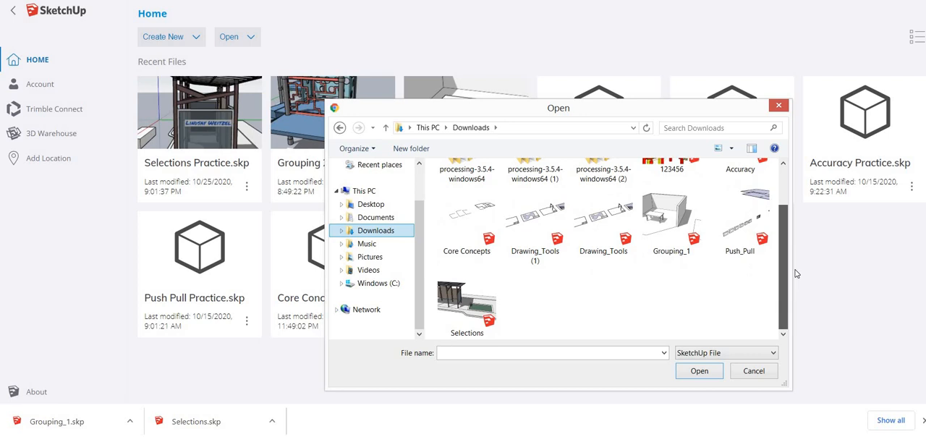
left_click(648, 226)
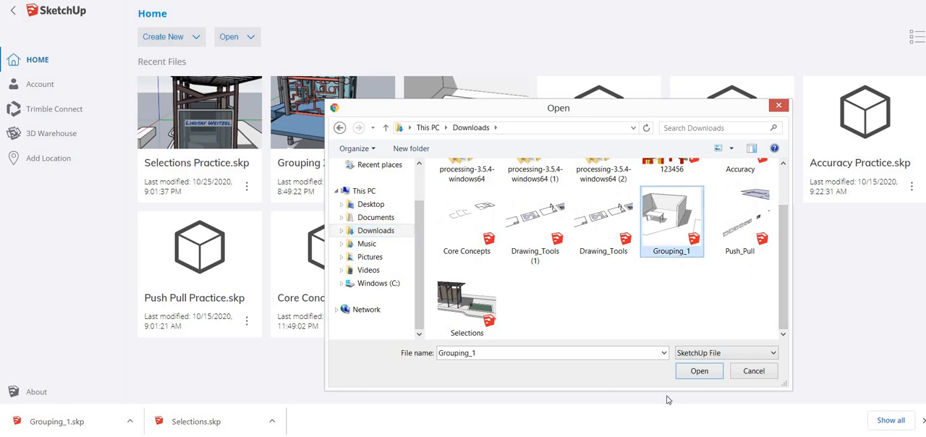
left_click(699, 371)
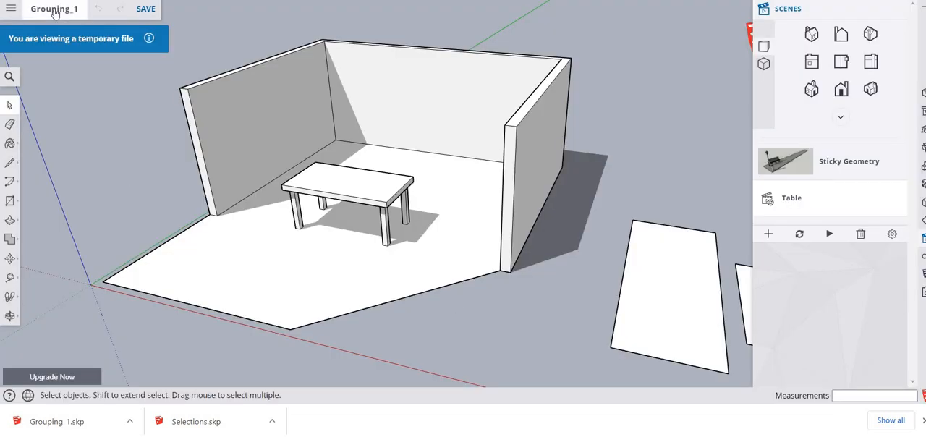
- Save a copy of the model in the SketchUp project folder as Grouping 1 Practice
left_click(11, 12)
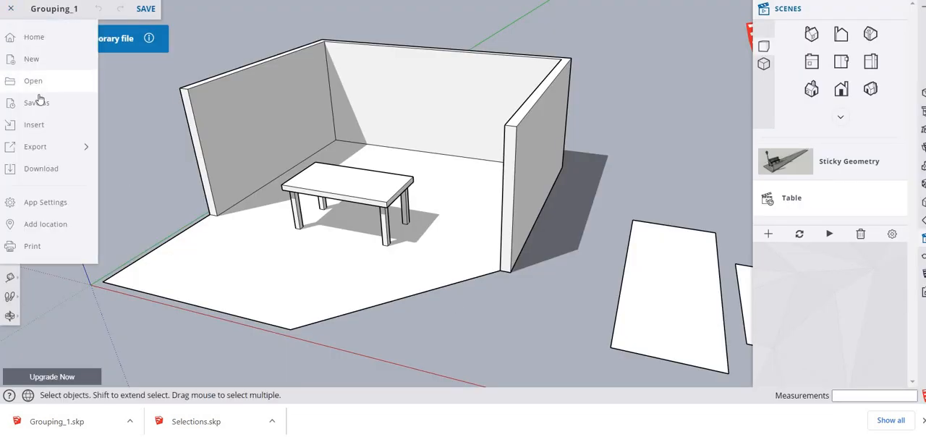
left_click(38, 99)
left_click(82, 137)
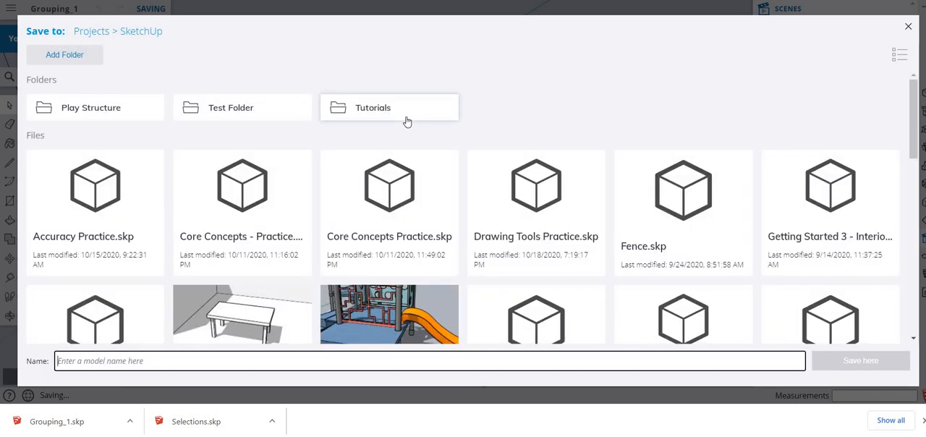
type("Grouping 1 Pra")
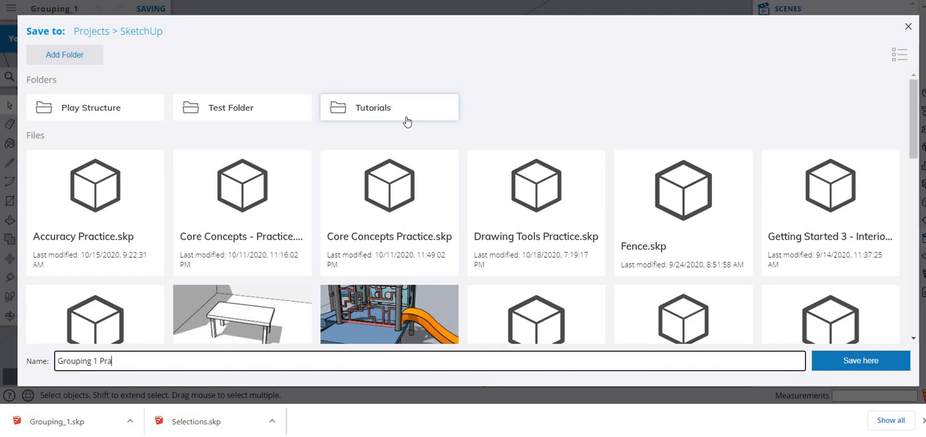
type("ctice")
left_click(820, 362)
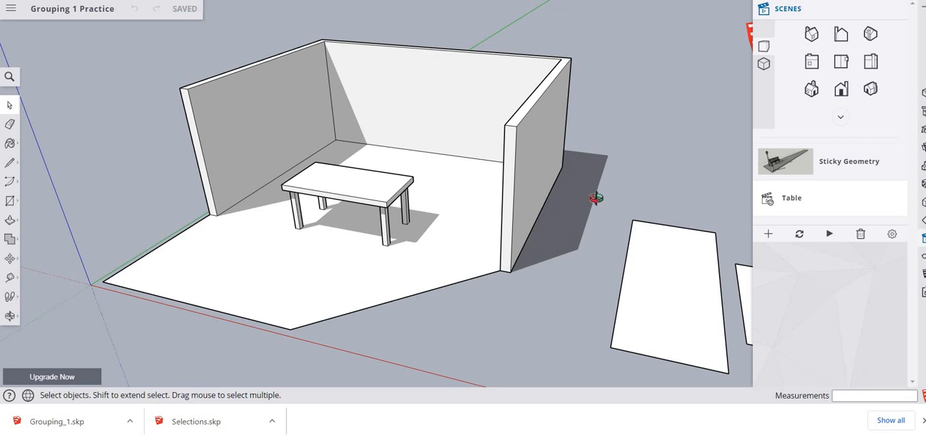
- Move the wide ground rectangle with its edges about 8 1/8" onto the neighbouring rectangle's edge, and about 1' 5 9/16" further into it
middle_click_drag(596, 201, 463, 155)
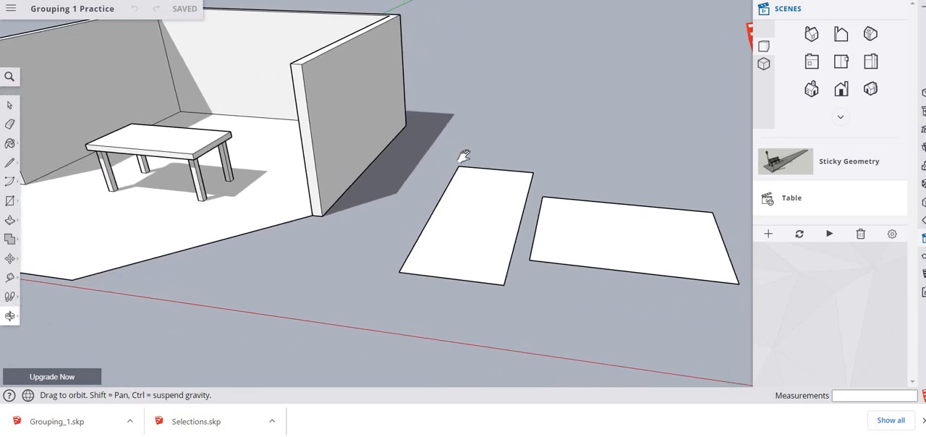
scroll(467, 157, "up", 3)
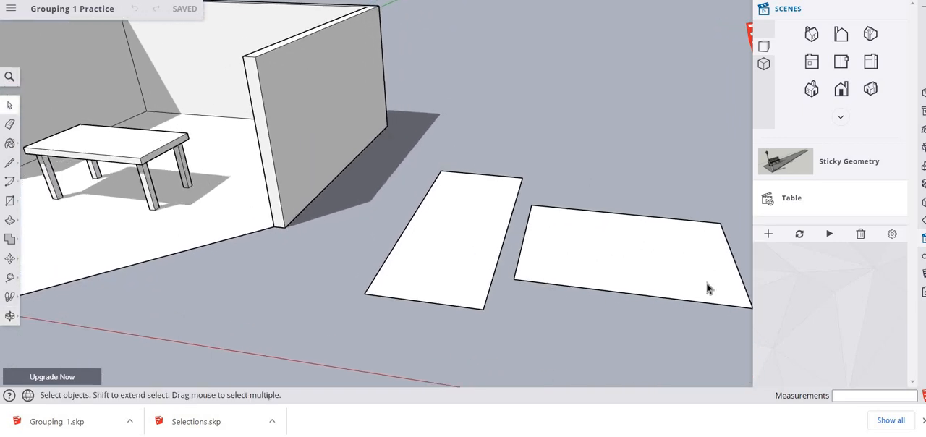
left_click(620, 267)
double_click(621, 265)
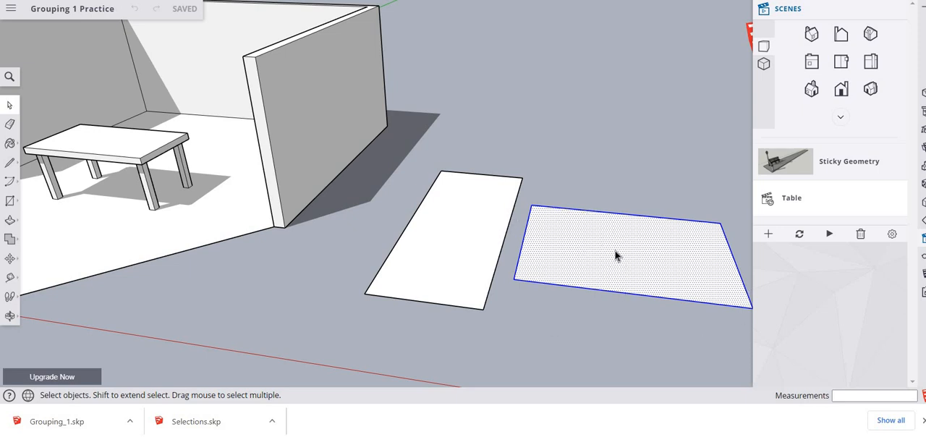
key("m")
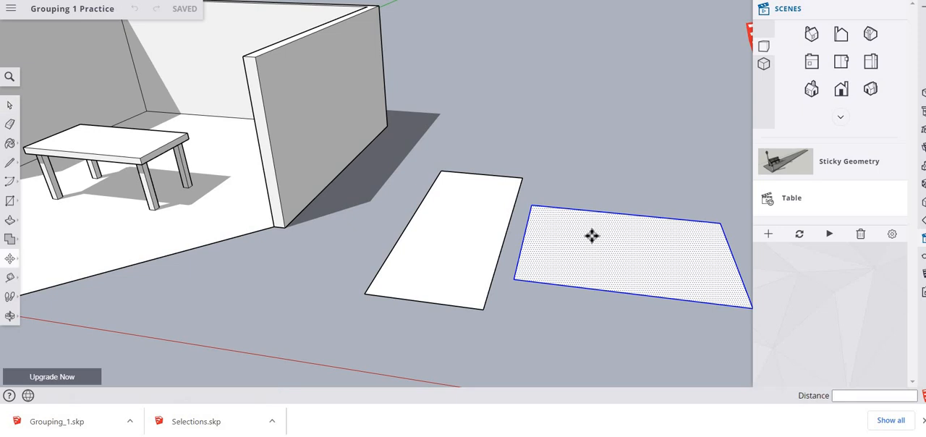
left_click(518, 249)
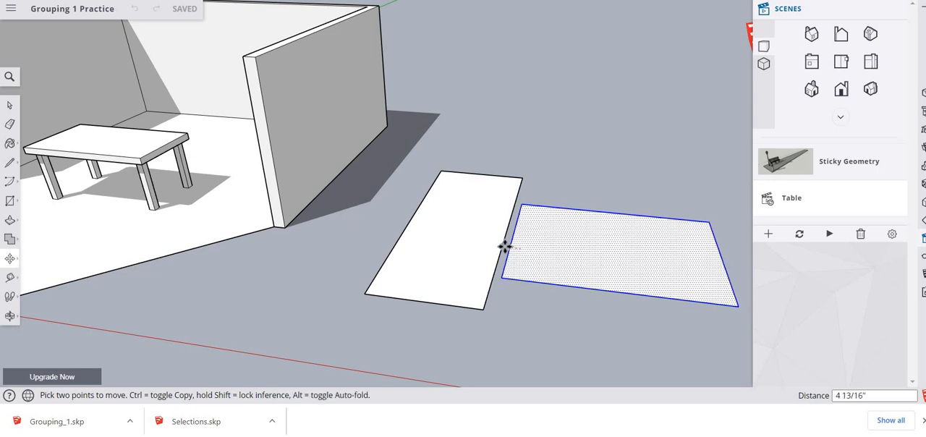
left_click(505, 245)
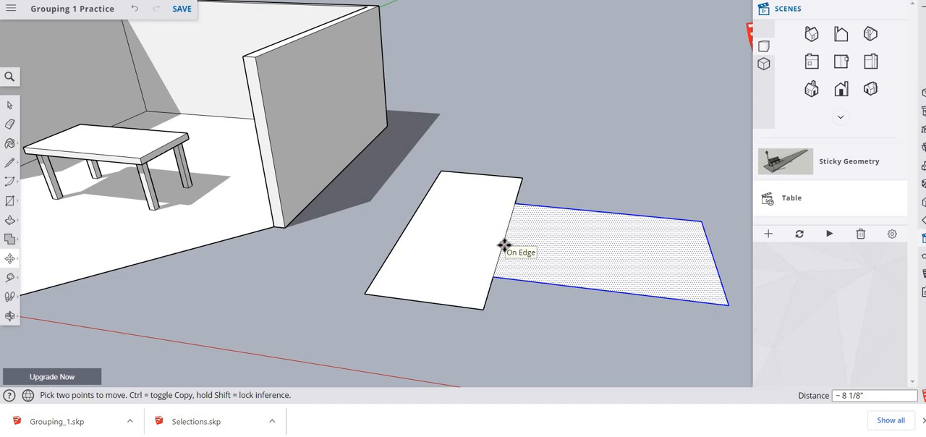
left_click(655, 279)
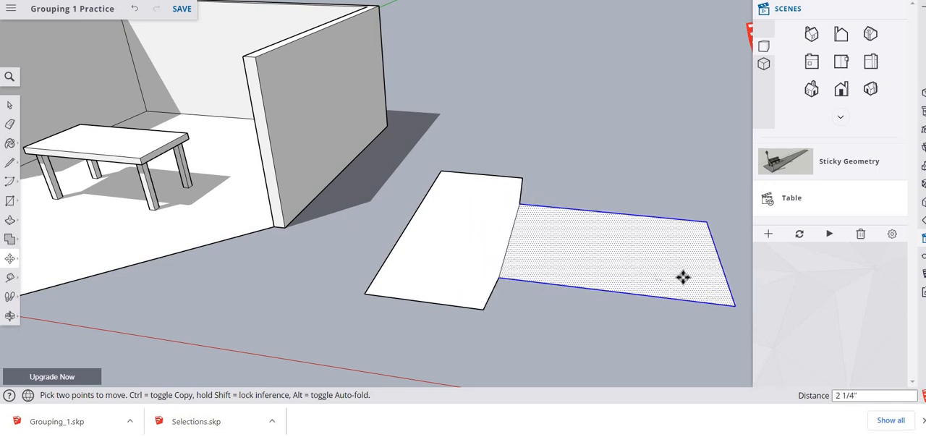
left_click(608, 271)
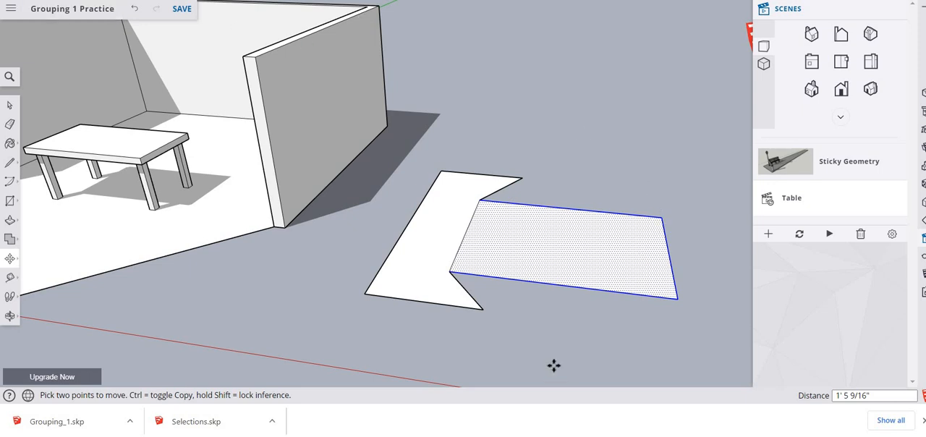
- Paste the signature beside the joined rectangles and capture a snip showing the deformed shapes with the signature
right_click(554, 315)
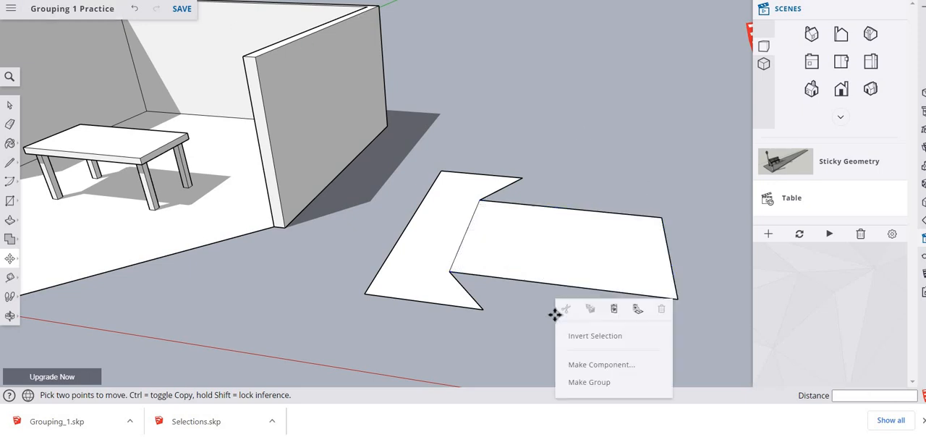
left_click(613, 309)
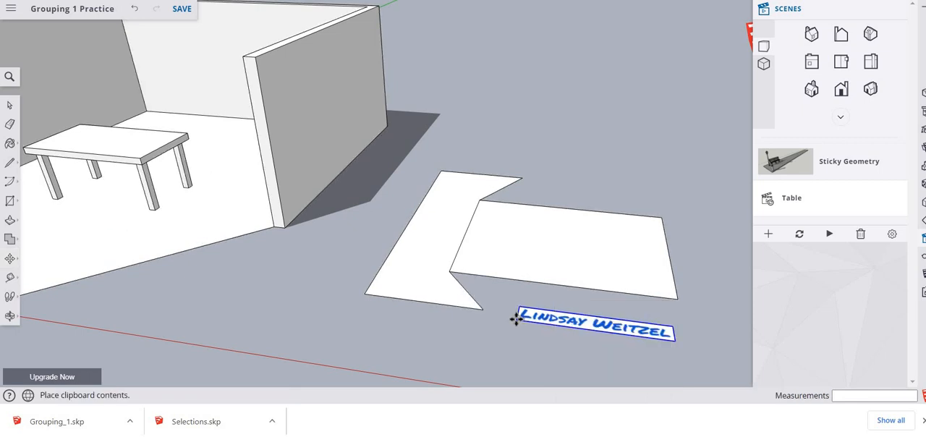
left_click(516, 318)
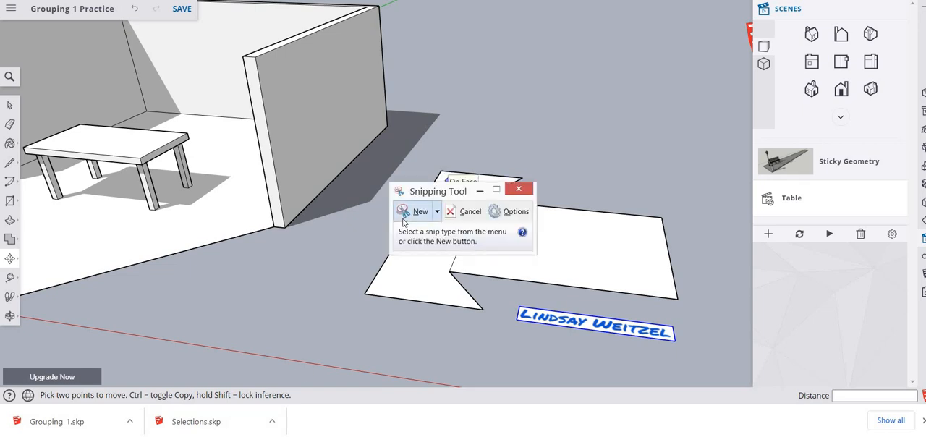
left_click(417, 211)
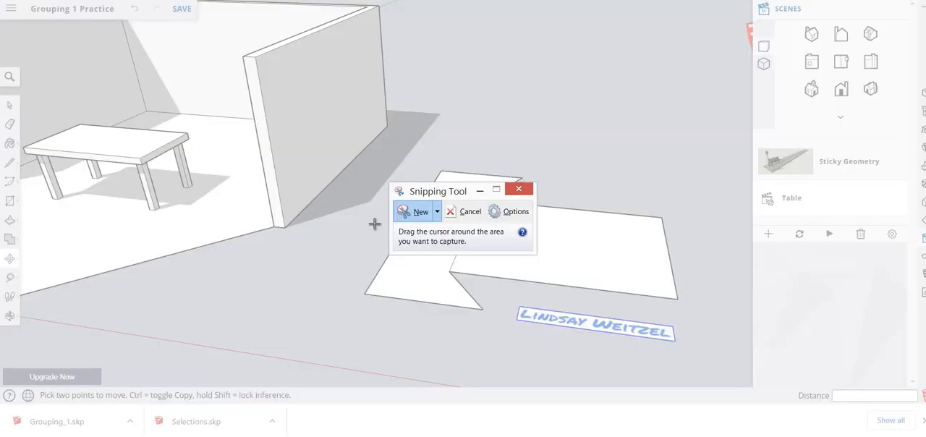
left_click_drag(375, 139, 754, 404)
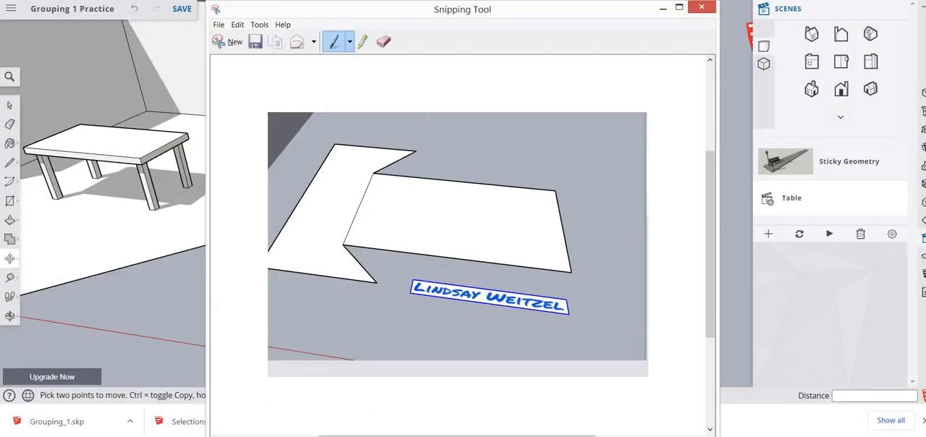
left_click(36, 2)
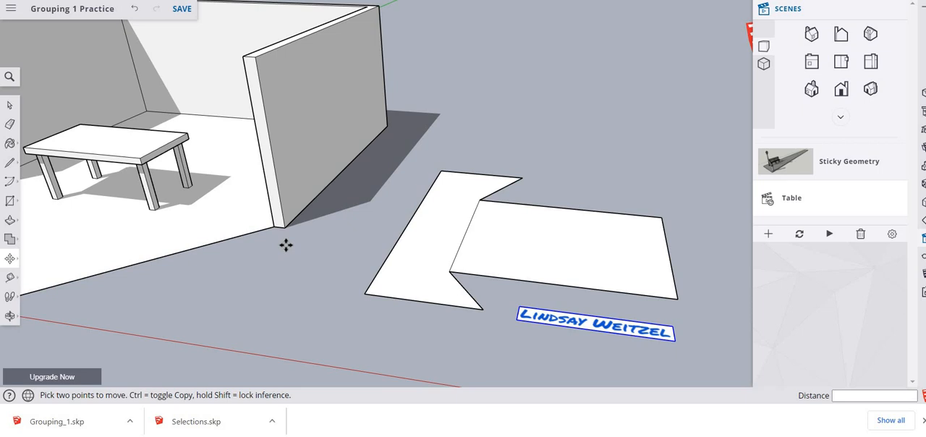
- Select all geometry connected to the tabletop, and replace that selection with the floor face alone
key("space")
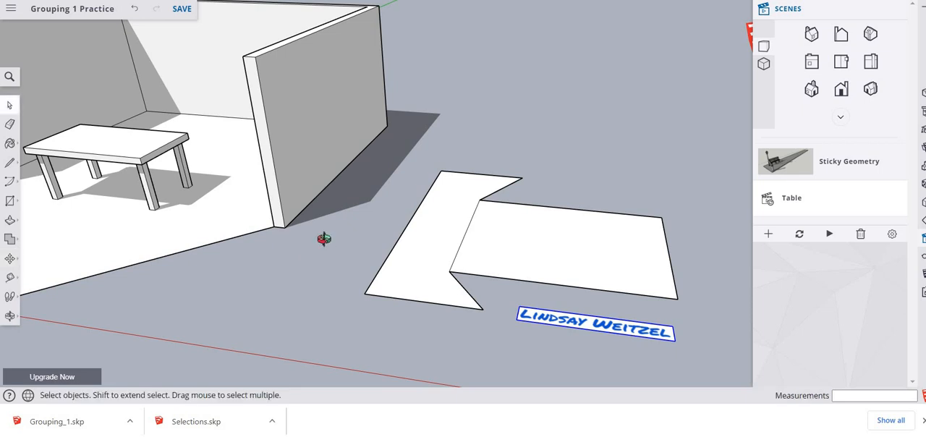
middle_click_drag(324, 239, 463, 188)
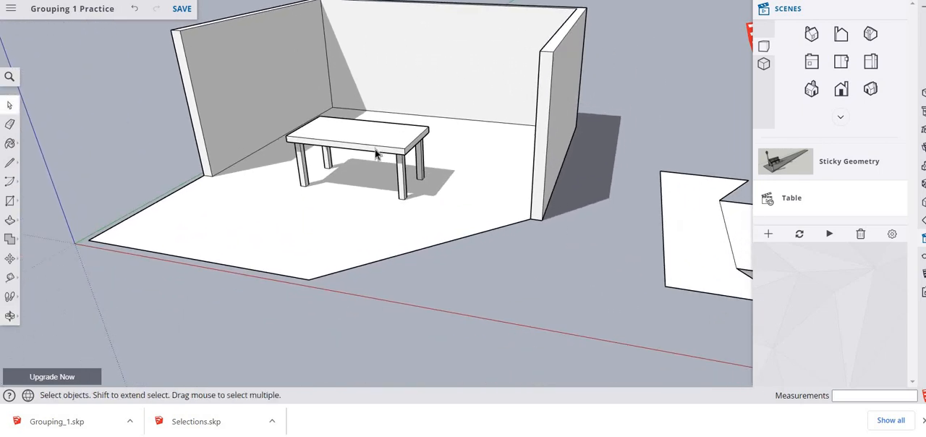
scroll(376, 154, "up", 5)
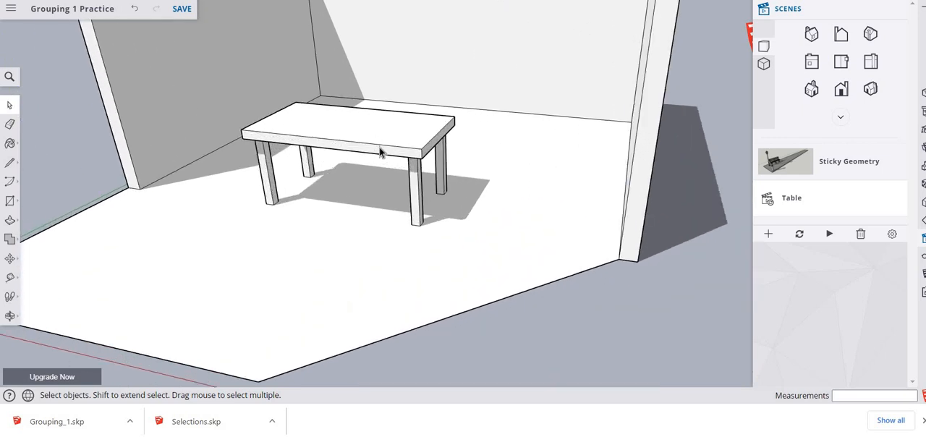
triple_click(375, 139)
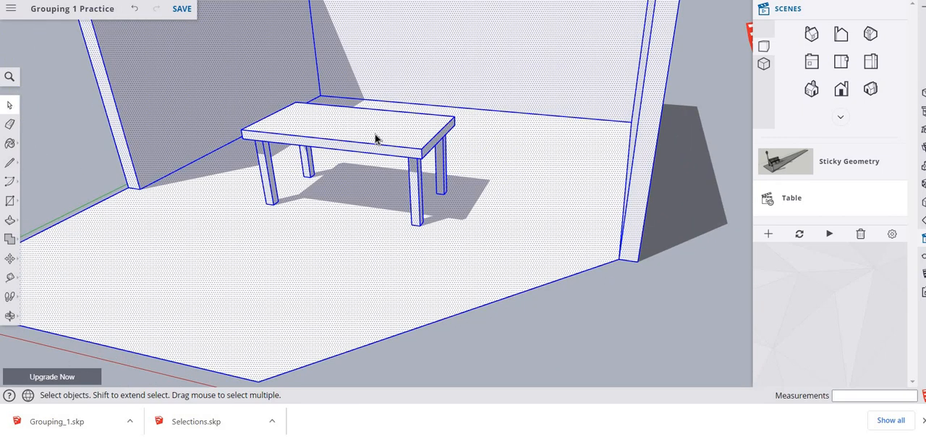
left_click(453, 239)
triple_click(375, 148)
left_click(341, 259)
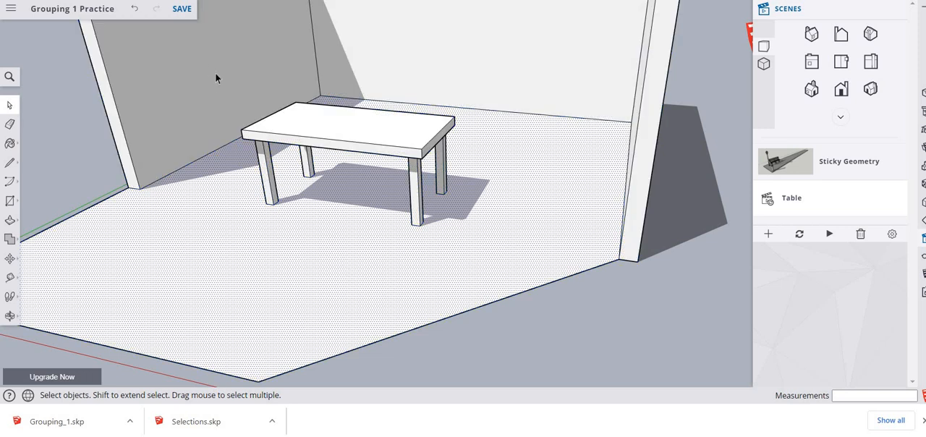
- Select only the table with an enclosing window, try a crossing window over it, and reduce the selection to the floor face
left_click_drag(216, 76, 509, 253)
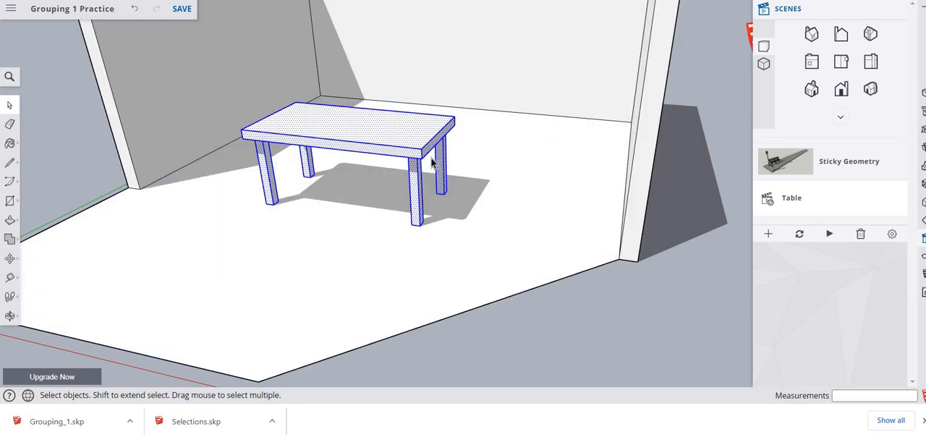
left_click(478, 239)
left_click(467, 72)
left_click_drag(459, 65, 219, 237)
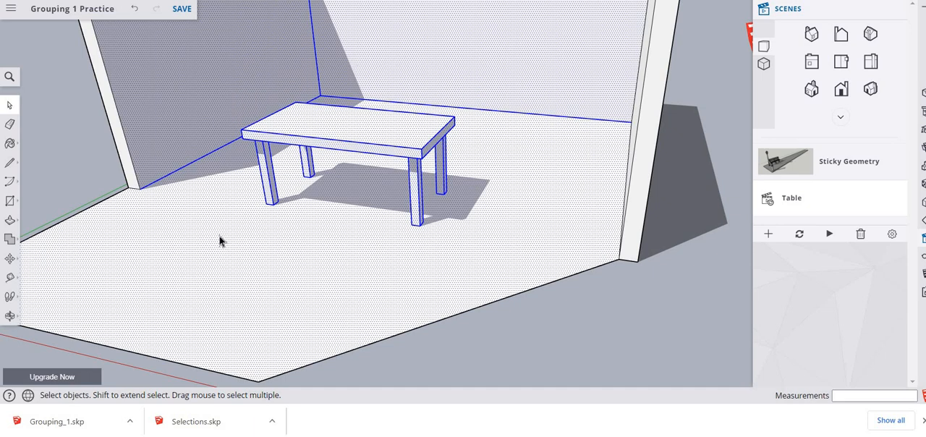
left_click(325, 241)
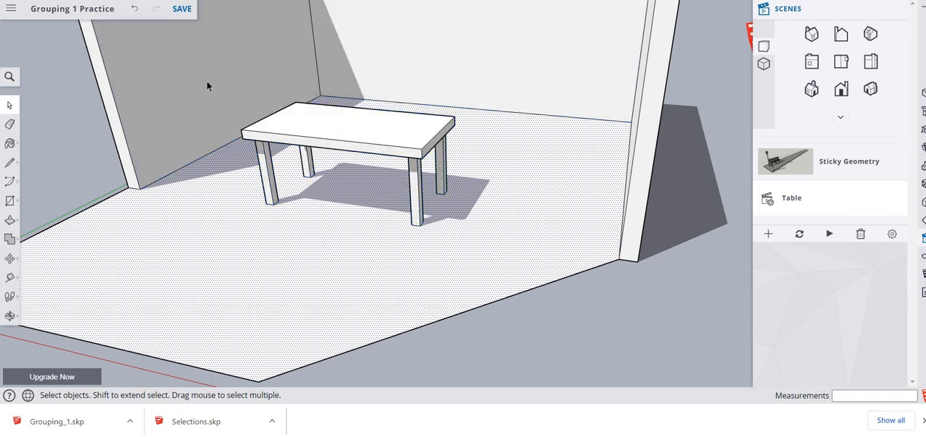
- Select only the table and move it about 4' 3 1/8" towards the shaded side wall until its end meets the wall
left_click_drag(506, 270, 509, 263)
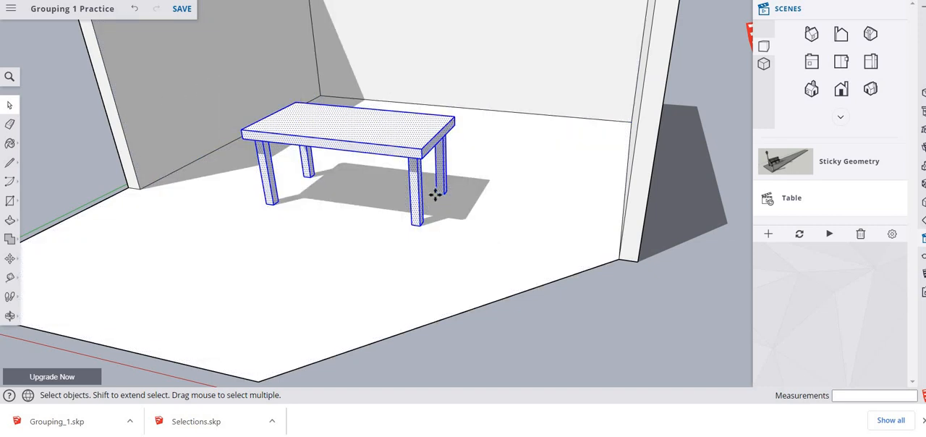
key("m")
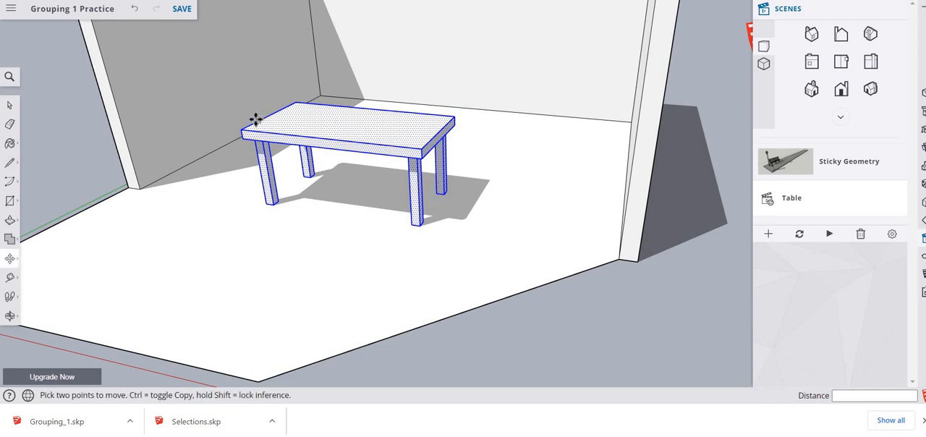
left_click(226, 109)
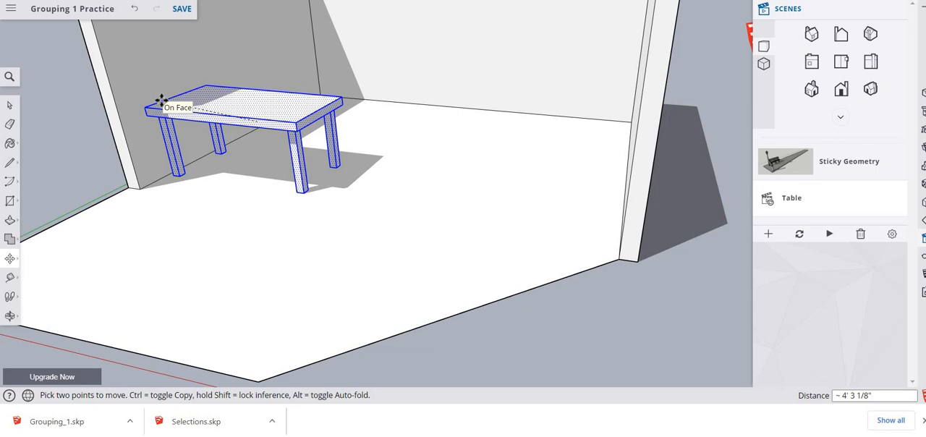
left_click(161, 99)
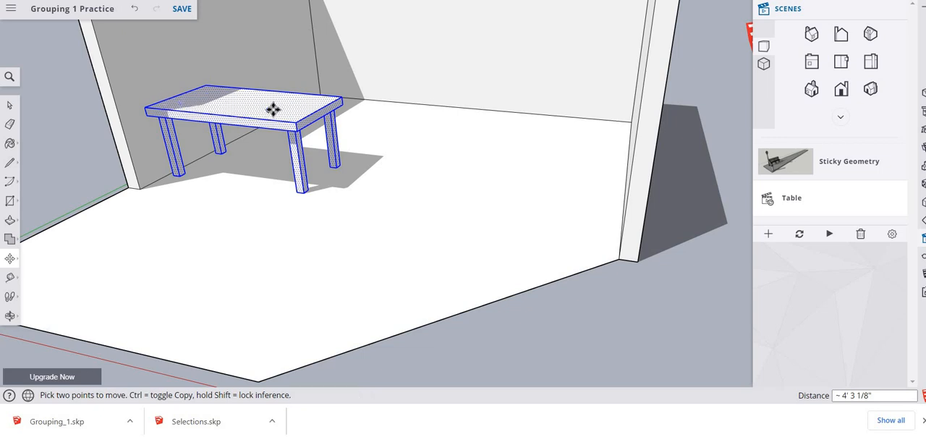
- Try repeated short moves of the selected table back and forth along the shaded side wall
left_click(273, 109)
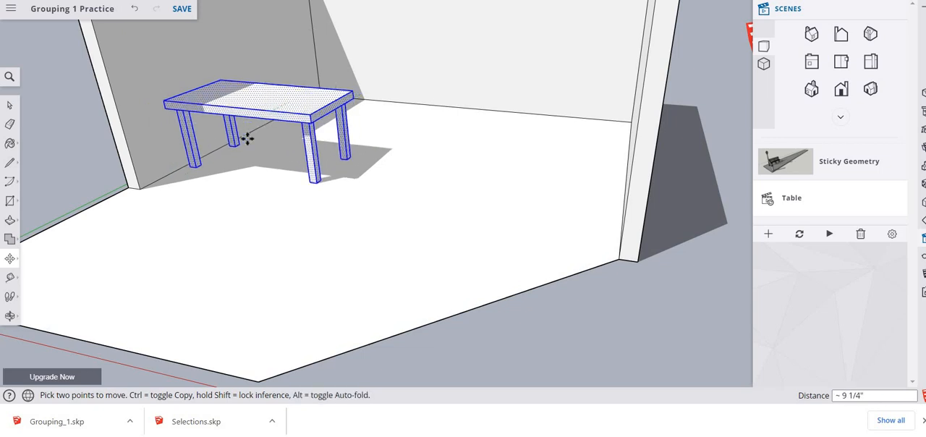
left_click(291, 122)
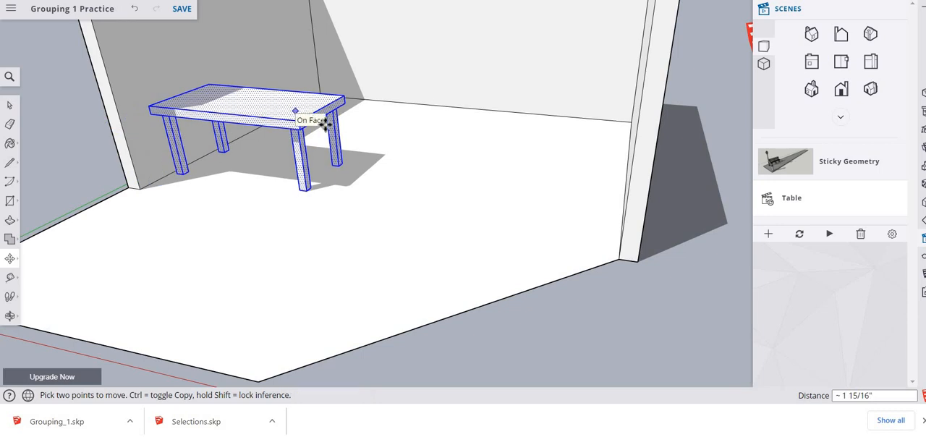
left_click(324, 124)
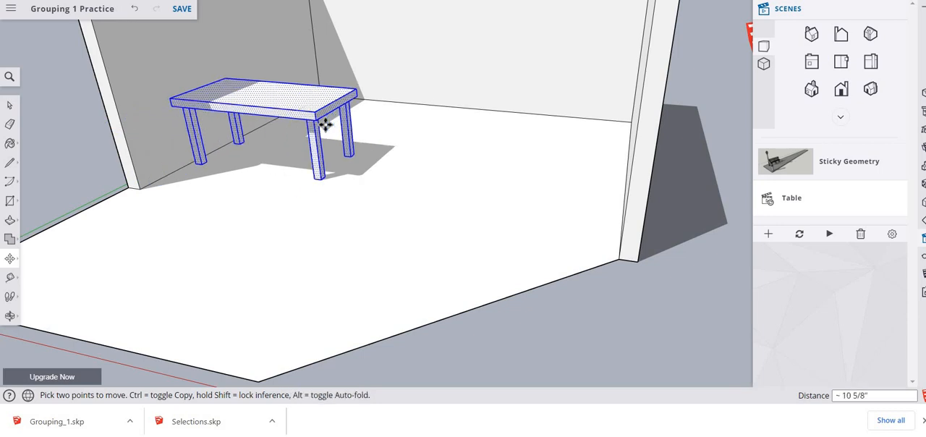
left_click(274, 98)
left_click(248, 118)
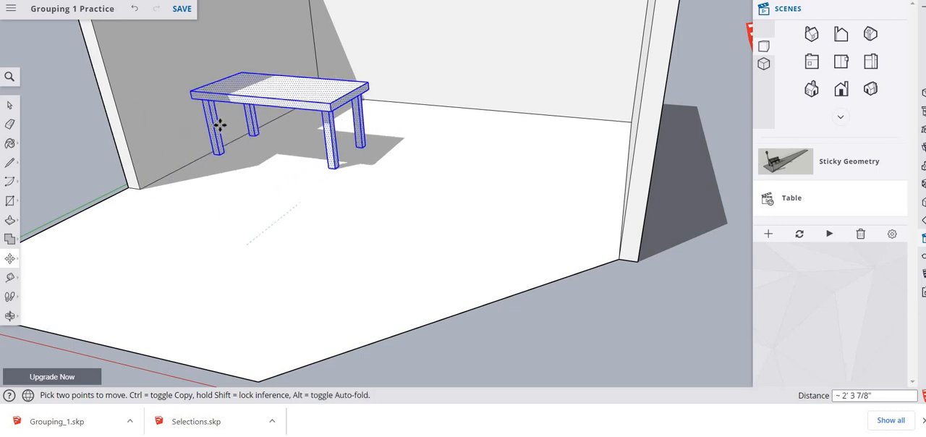
left_click(218, 97)
left_click(219, 95)
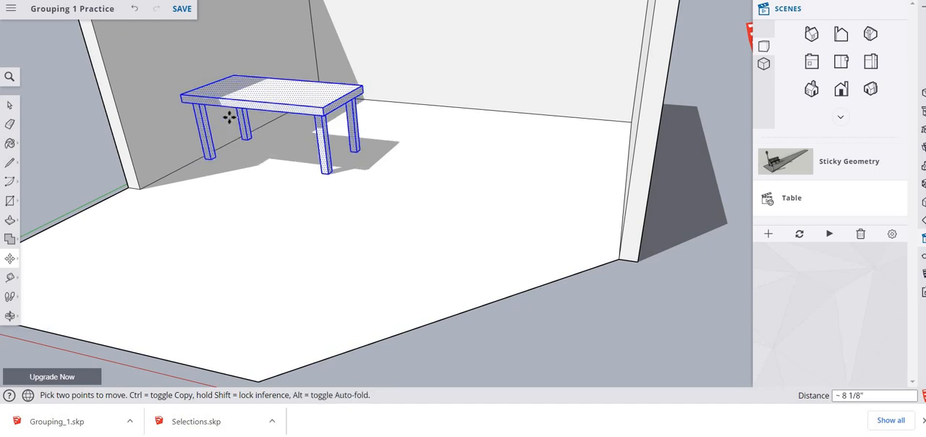
left_click(262, 106)
left_click(294, 128)
left_click(274, 130)
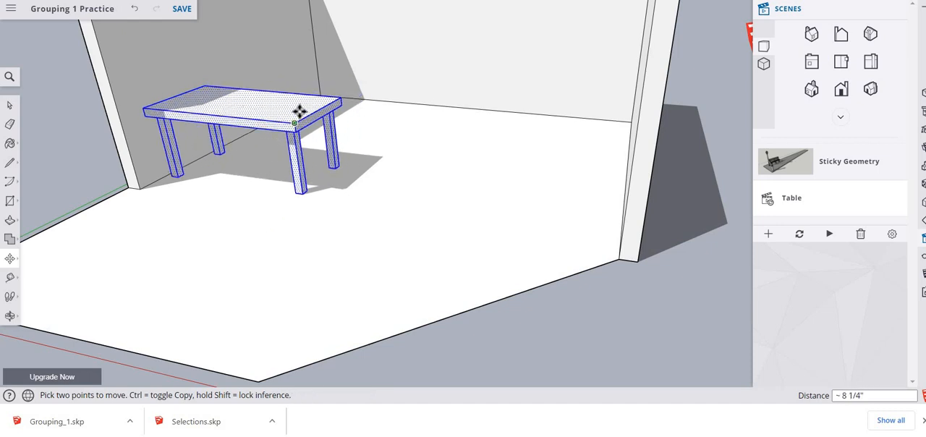
left_click(375, 173)
left_click(282, 97)
left_click(284, 99)
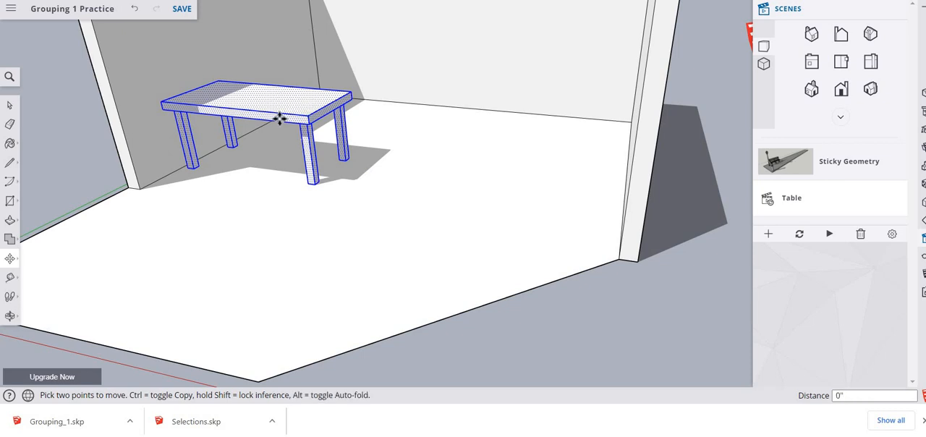
left_click(321, 128)
left_click(201, 69)
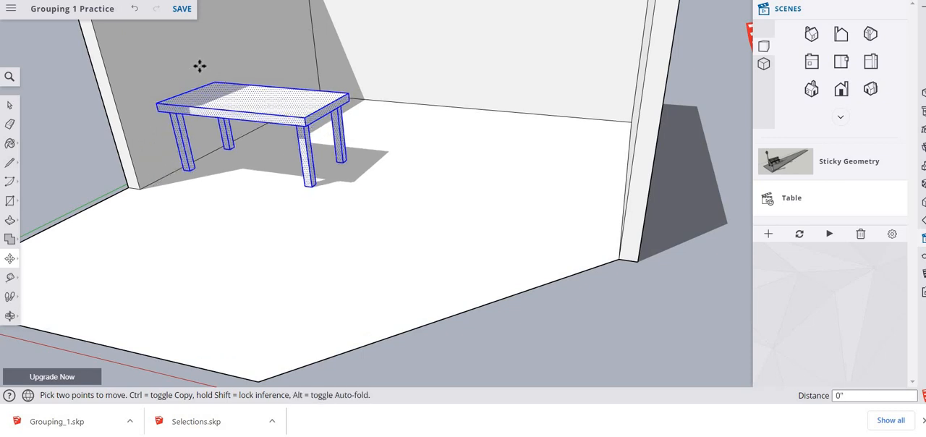
- Clear the table selection, try selecting the side wall, tabletop and a leg individually, and try a crossing window over the table
key("space")
left_click(200, 67)
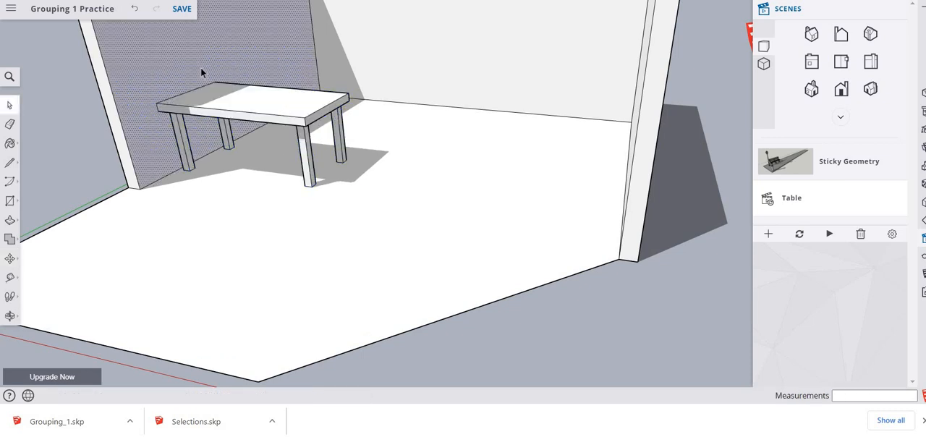
left_click(287, 106)
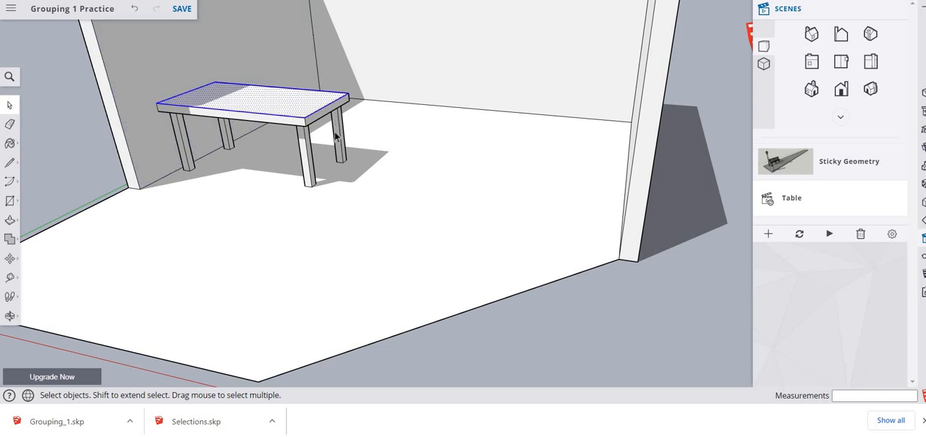
left_click(336, 137)
left_click_drag(333, 72, 174, 165)
left_click(213, 150)
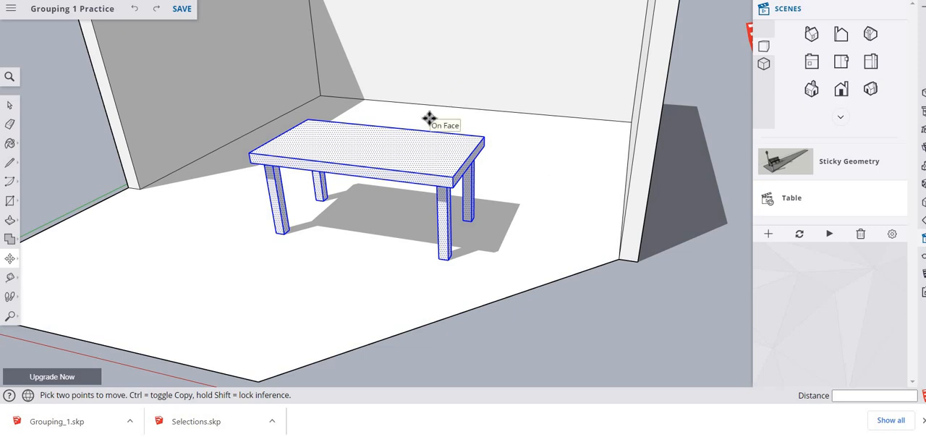
- Move the selected table about 5" across the floor towards the shaded side wall and leave the Move tool
left_click(554, 181)
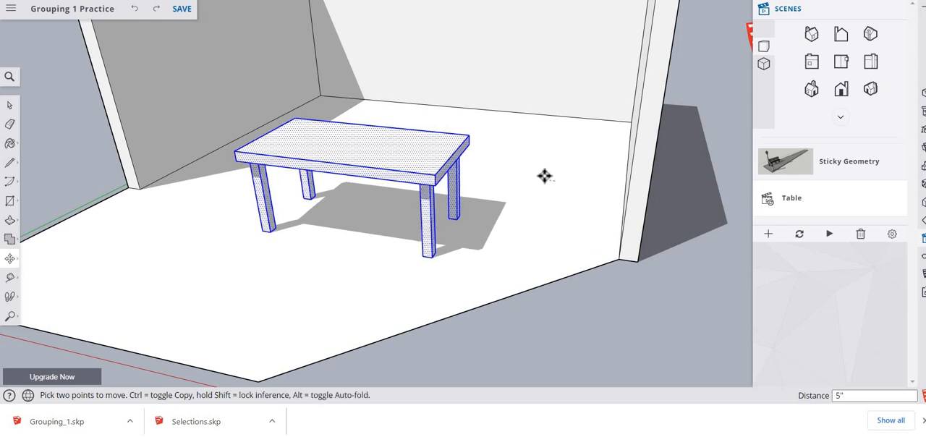
left_click(545, 176)
key("space")
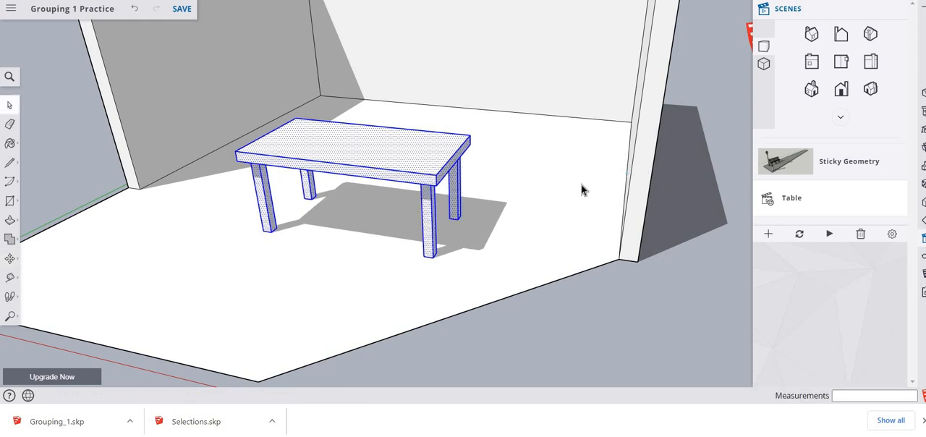
- Reselect only the table with an enclosing window and move it about 5' 11 3/8" into the shaded side wall
left_click(581, 190)
left_click_drag(215, 77, 524, 275)
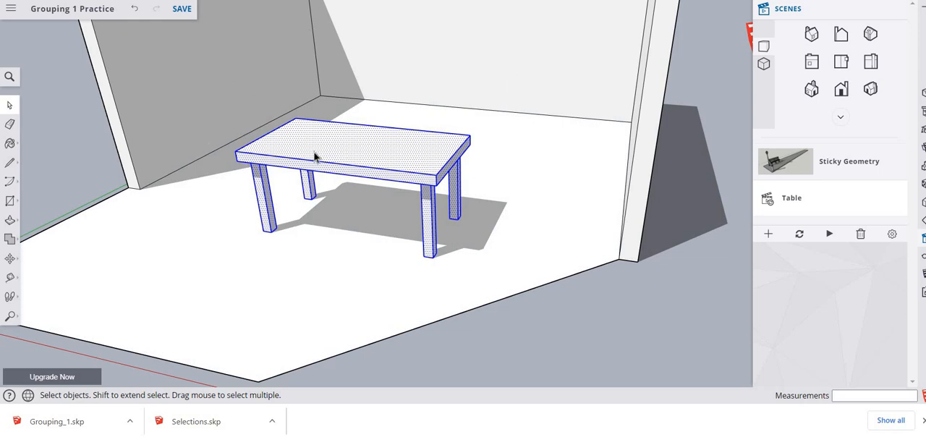
key("m")
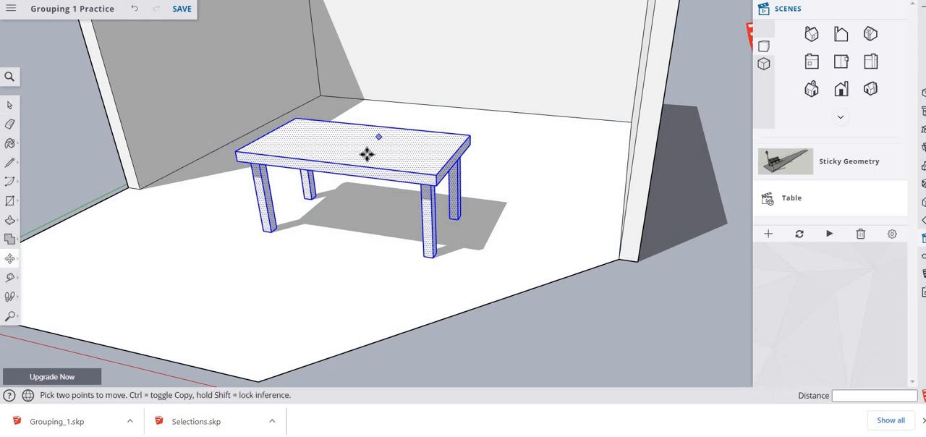
left_click(258, 139)
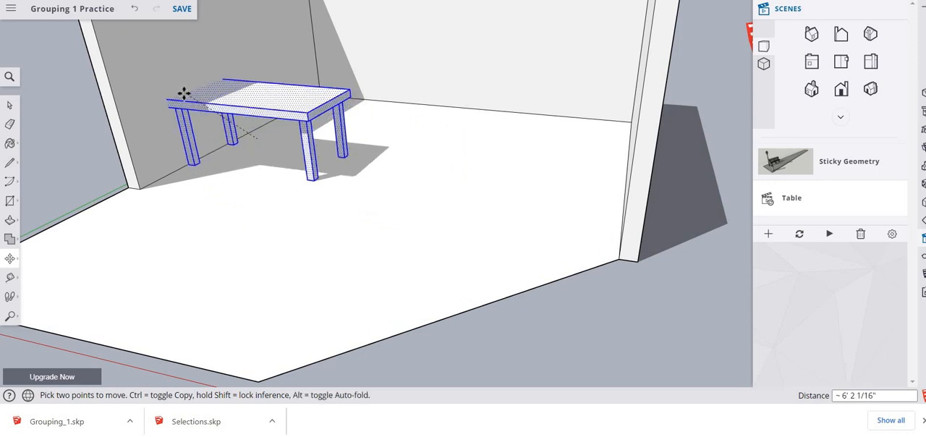
left_click(183, 95)
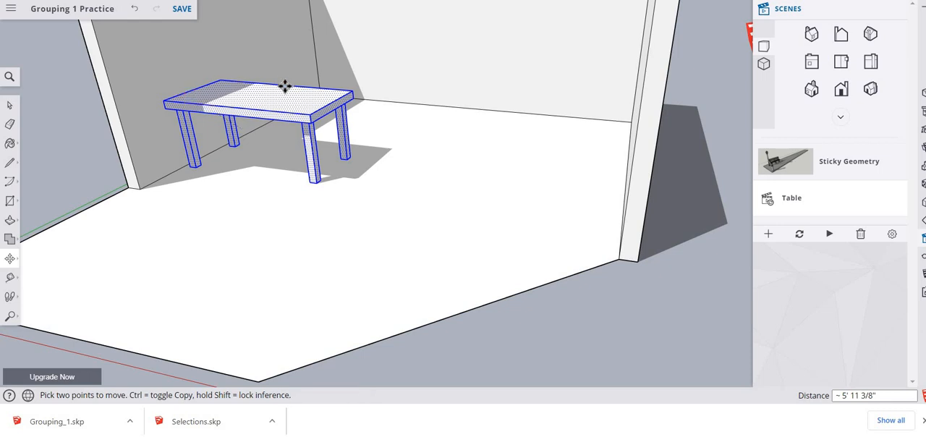
- Move the table about 6' 7" into the back corner, and pull it 10' 2 9/16" back into the room so the walls stretch
left_click(312, 85)
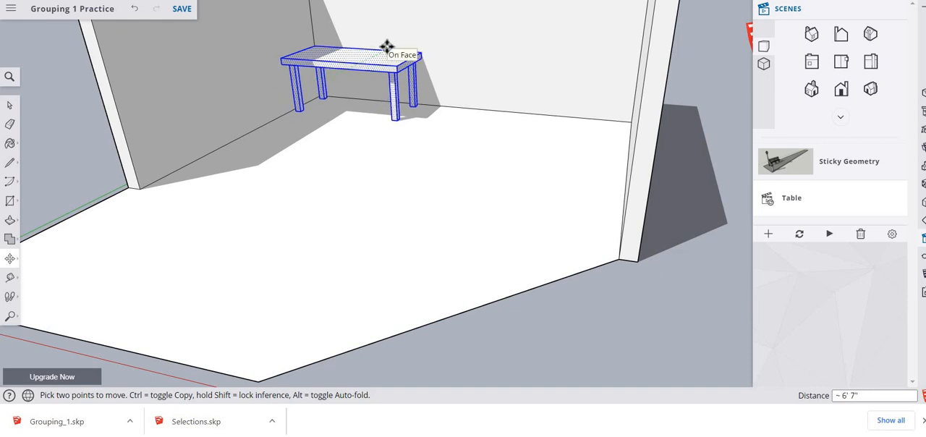
left_click(388, 46)
left_click(355, 62)
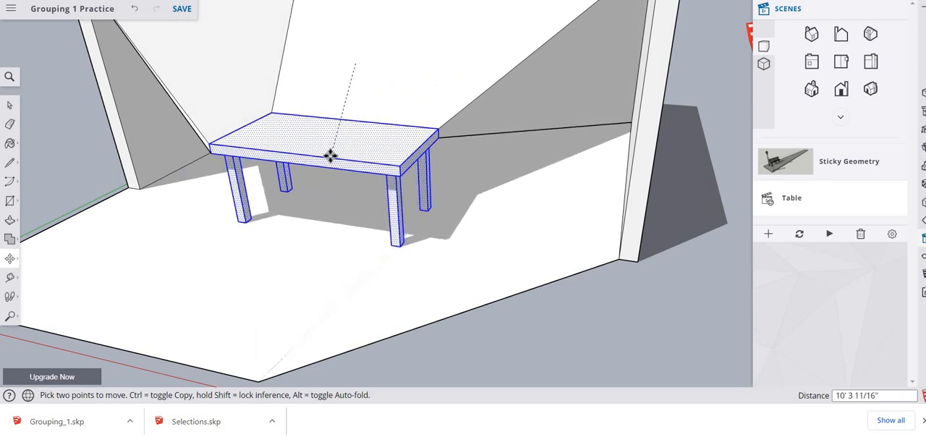
left_click(330, 154)
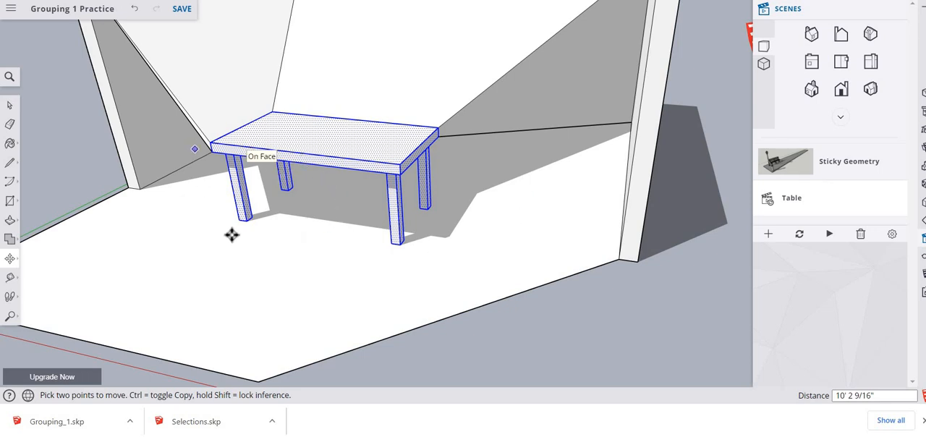
- Paste the signature onto the floor in front of the table and capture a snip of the deformed room with the signature
right_click(292, 257)
mouse_move(292, 258)
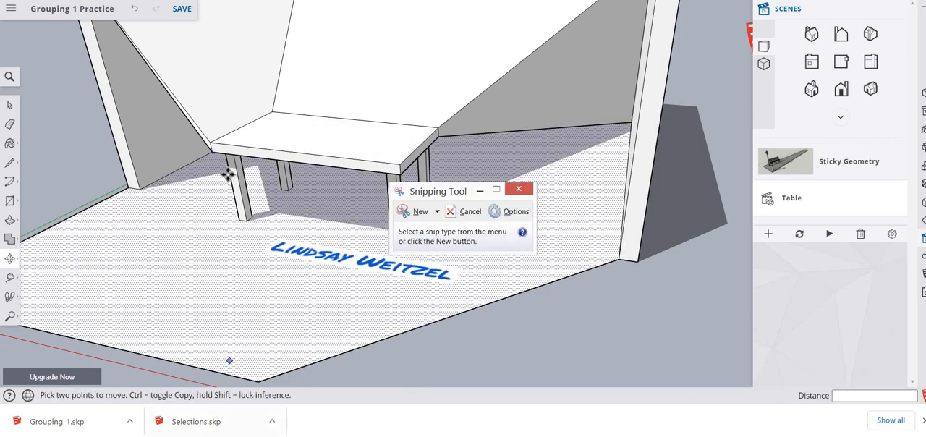
left_click(401, 213)
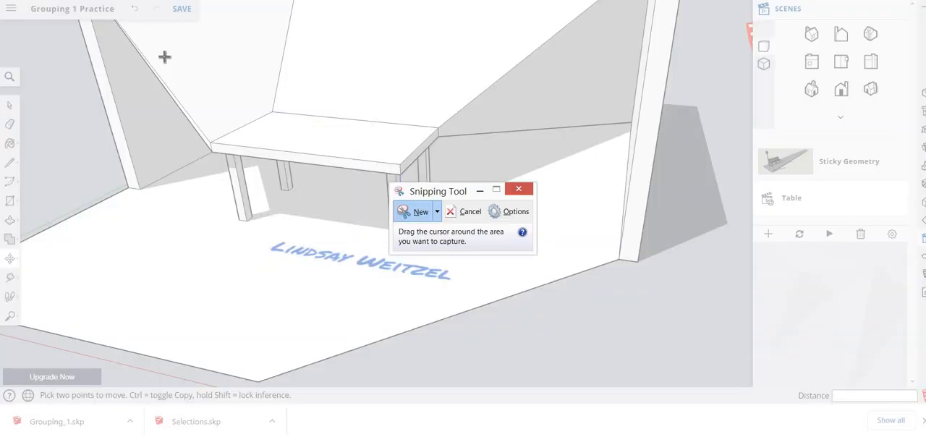
left_click_drag(165, 56, 566, 349)
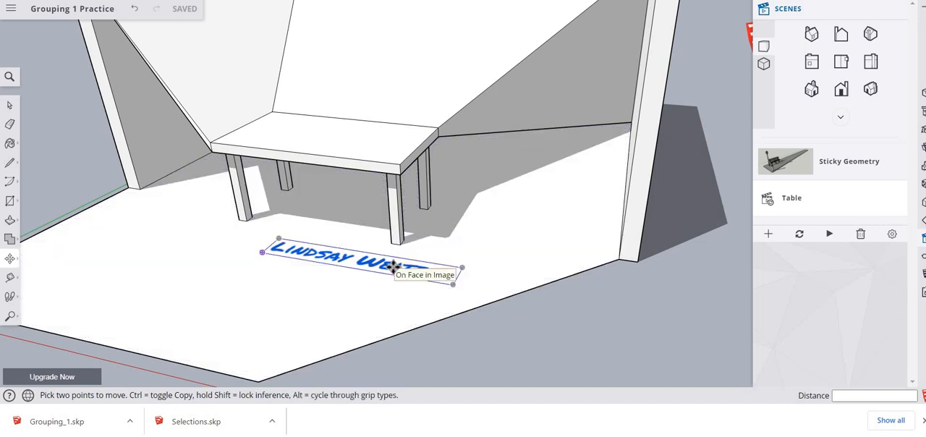
- Select the signature image on the floor and cut it from the model
left_click(265, 281)
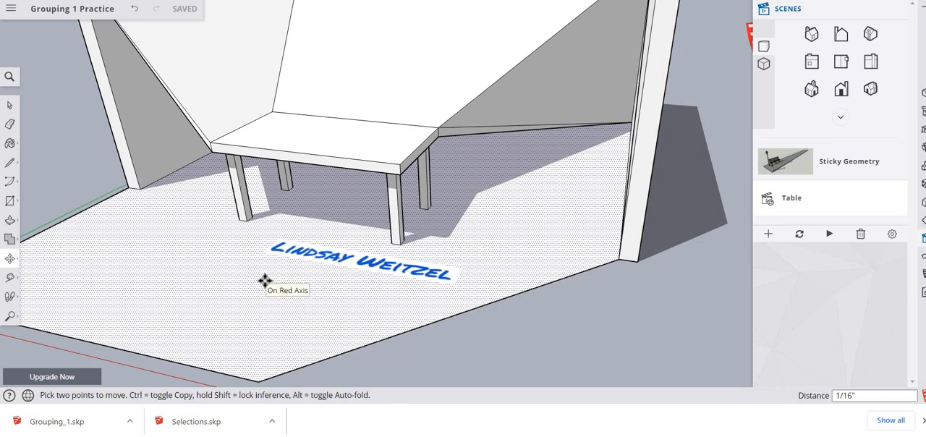
key("space")
left_click(344, 259)
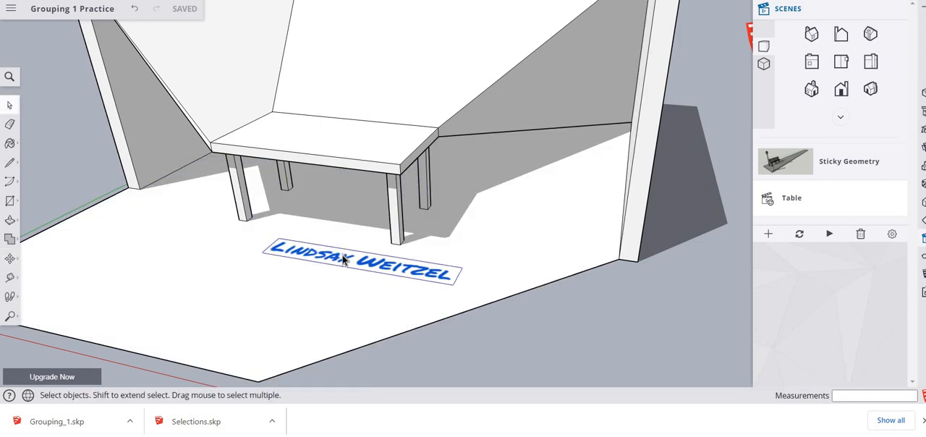
right_click(344, 258)
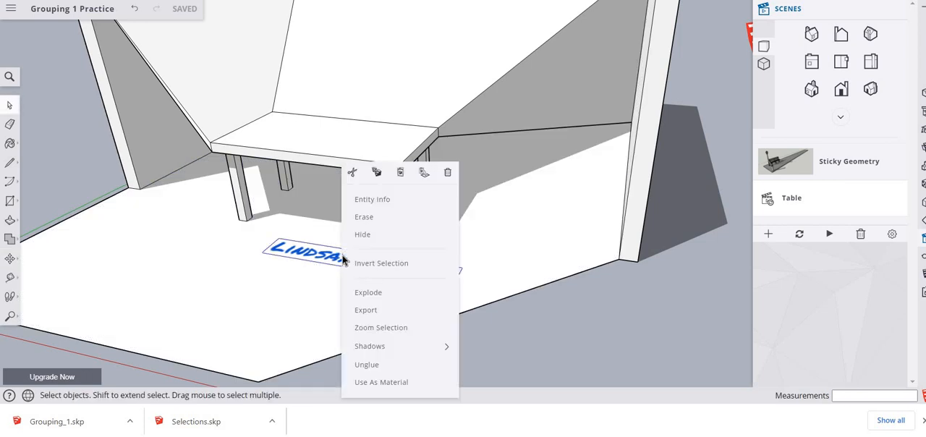
left_click(351, 174)
left_click(262, 238)
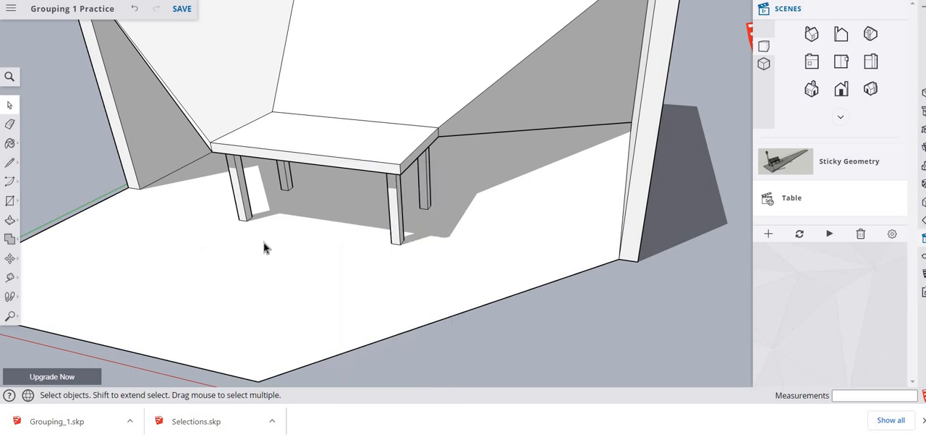
- Undo the recent edits back to the undistorted room with the table standing free on the floor
left_click(264, 244)
key("ctrl+z")
key("ctrl+z")
key("ctrl+z")
key("ctrl+z")
key("ctrl+z")
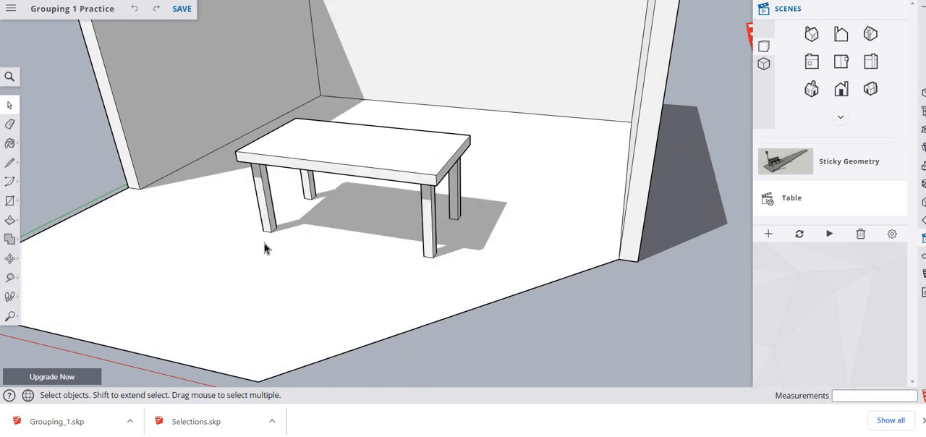
- Select all of the table's geometry, without the floor or walls, and make it a group
right_click(398, 164)
left_click(306, 234)
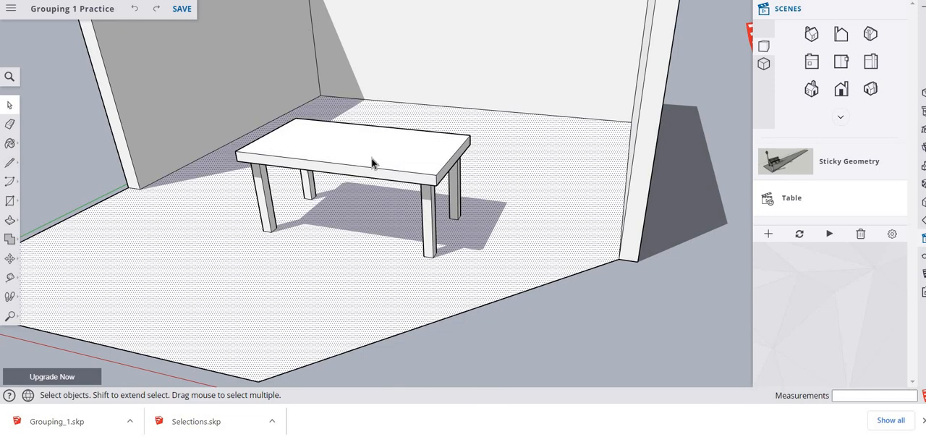
left_click(372, 162)
left_click(558, 182)
left_click_drag(230, 95, 529, 278)
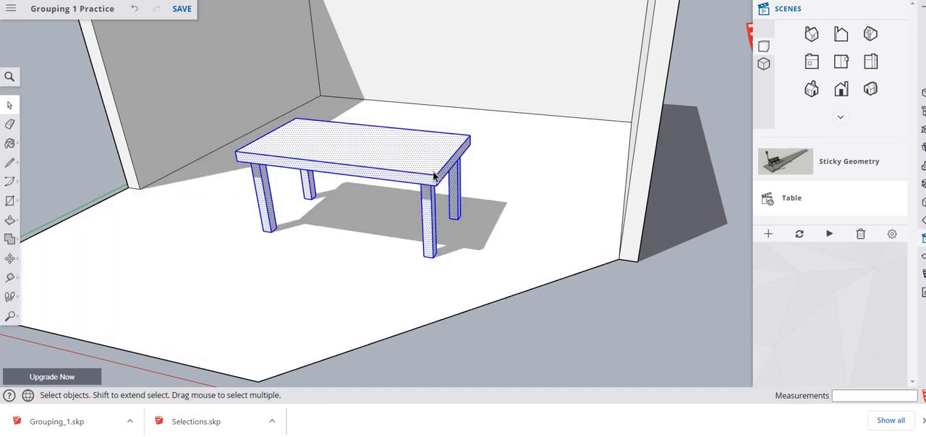
right_click(410, 167)
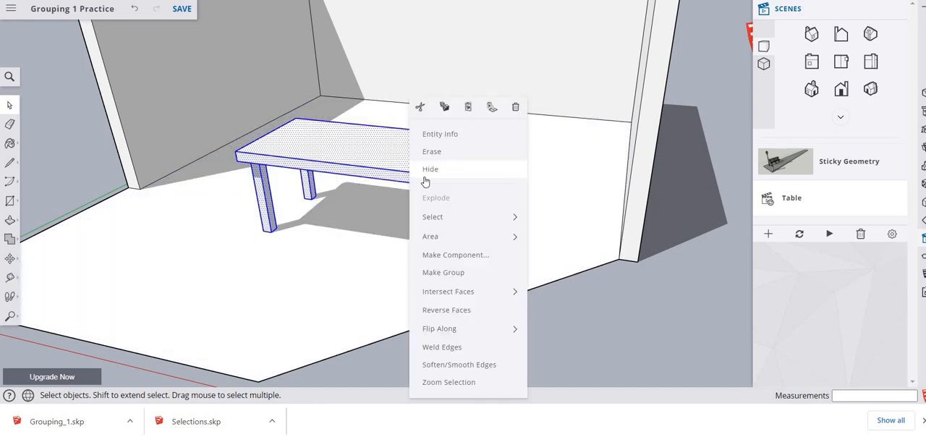
left_click(445, 274)
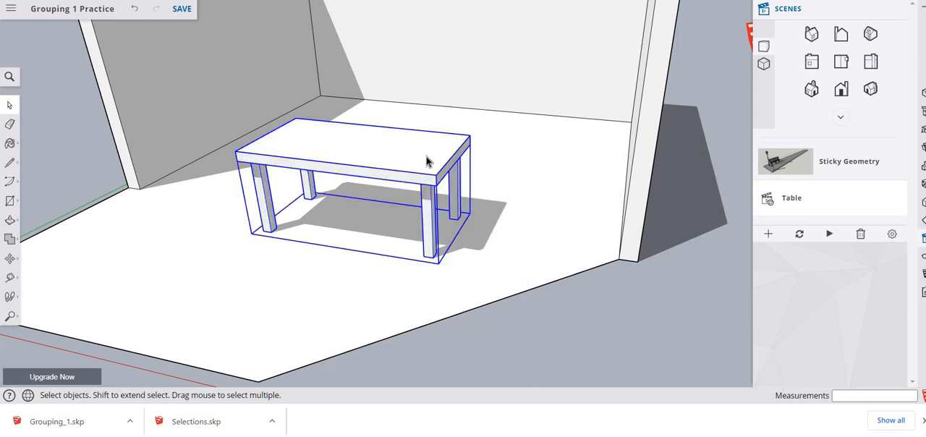
- Move the grouped table about 9 5/8" across the floor, keeping it inside the room
key("m")
left_click(357, 167)
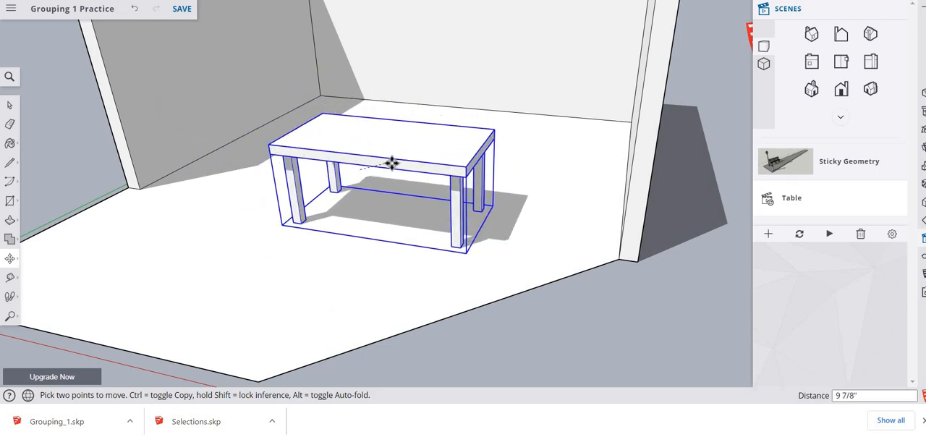
left_click(391, 164)
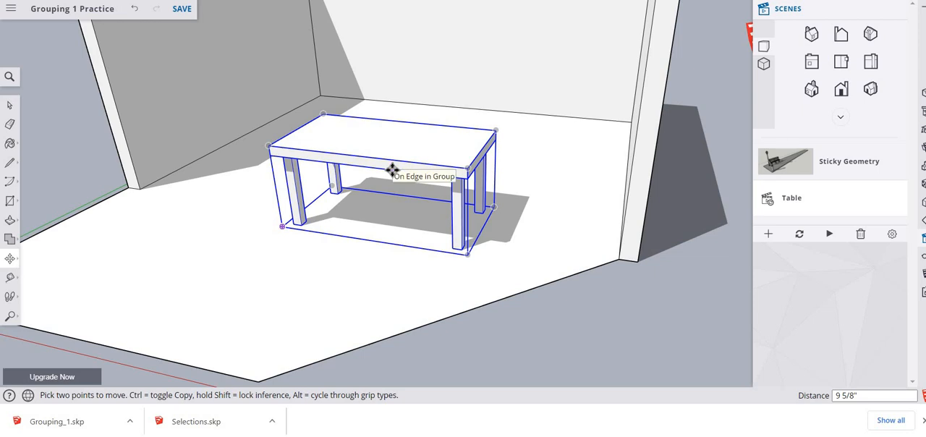
key("space")
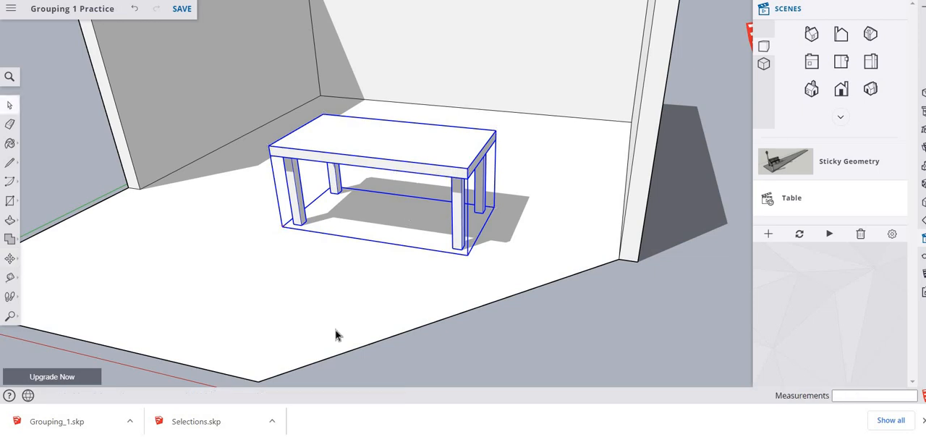
- Paste the signature image onto the floor in front of the grouped table
right_click(343, 263)
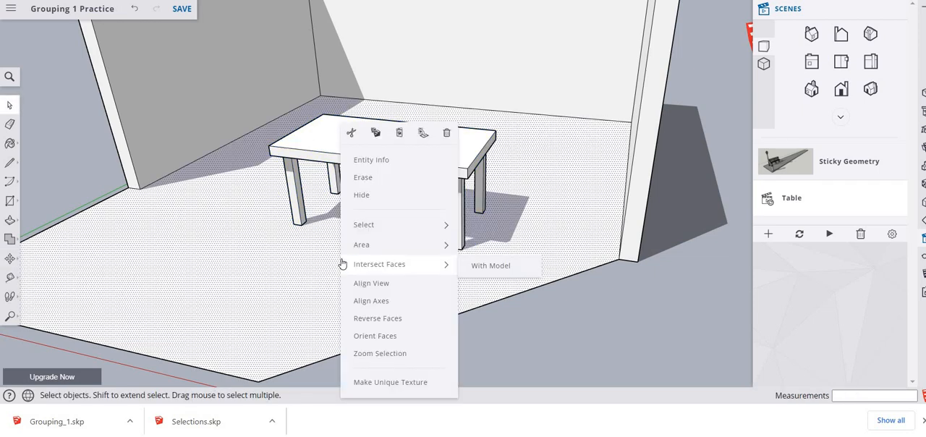
left_click(399, 132)
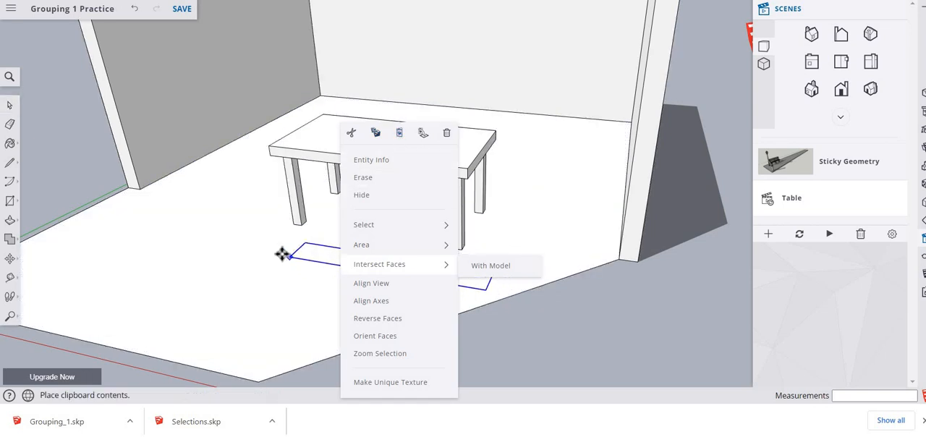
key("Escape")
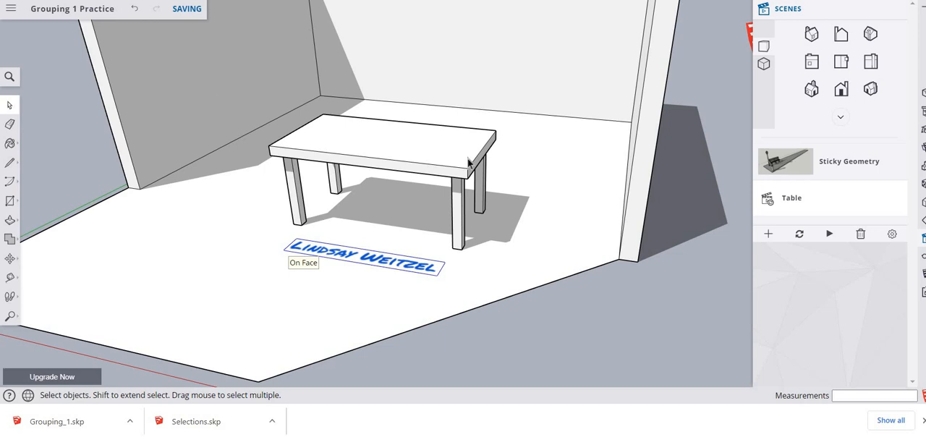
- Select the table group and capture a snip of it together with the signature, using the Snipping Tool
left_click(410, 156)
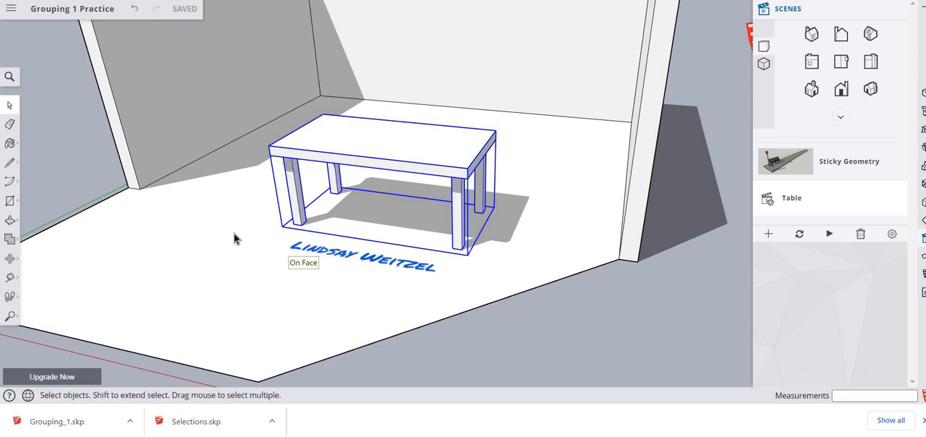
left_click(413, 217)
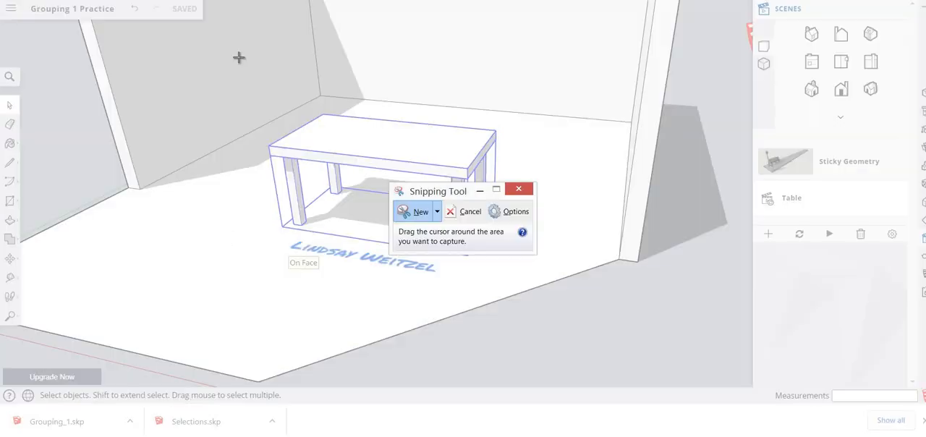
left_click_drag(240, 58, 562, 334)
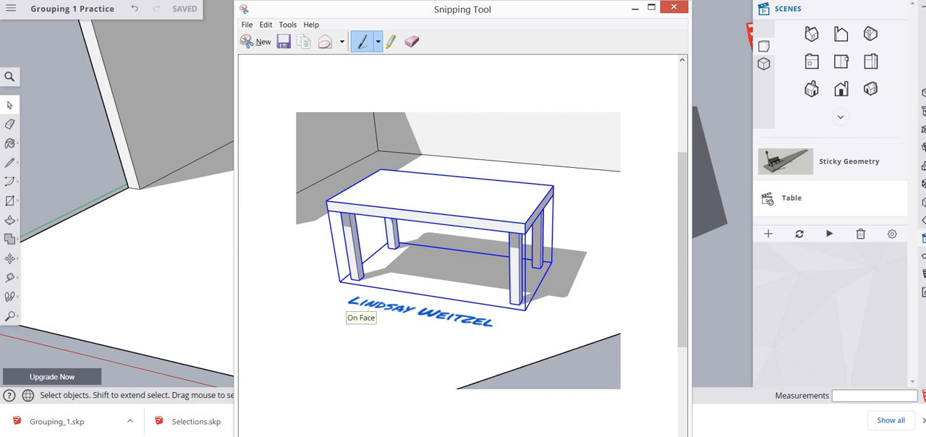
key("alt+Tab")
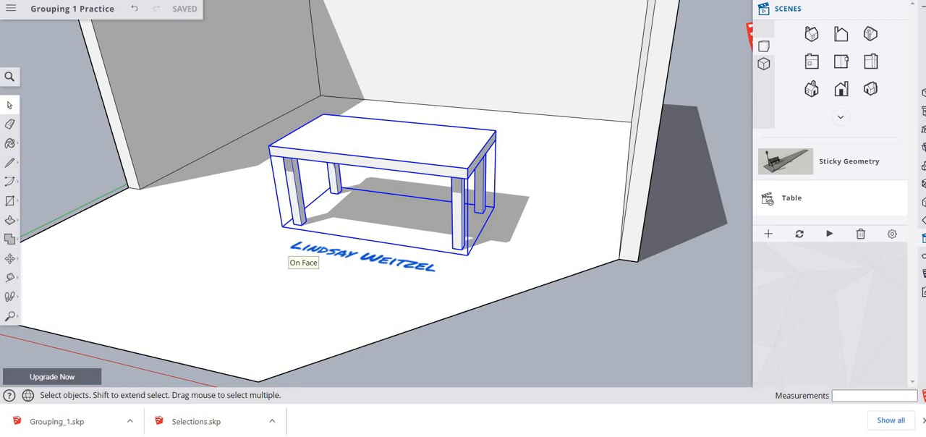
- Switch to the assignment page, download Grouping 2.skp, and return to the SketchUp model
key("ctrl+Tab")
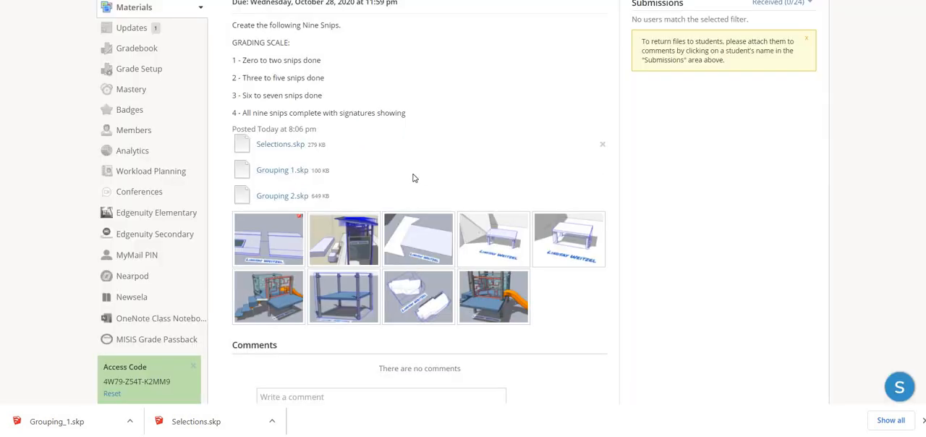
left_click(281, 198)
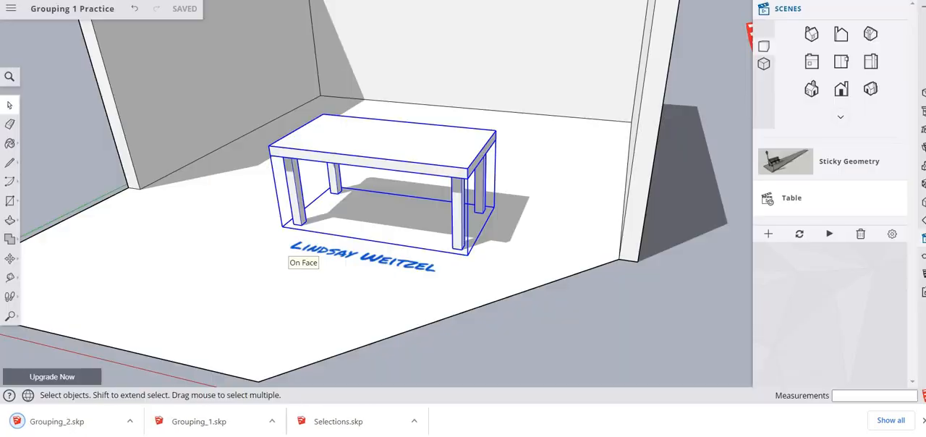
key("ctrl+Tab")
- Open the Grouping_2 model from the computer's Downloads folder
left_click(11, 10)
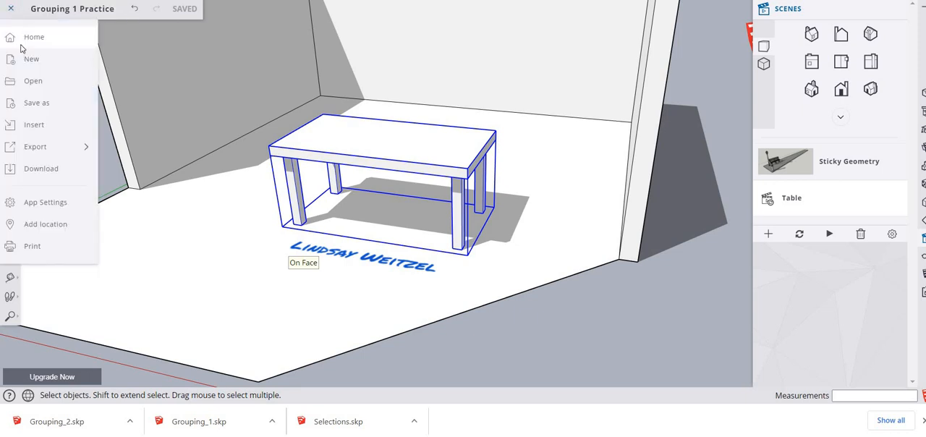
left_click(25, 39)
left_click(246, 37)
left_click(240, 58)
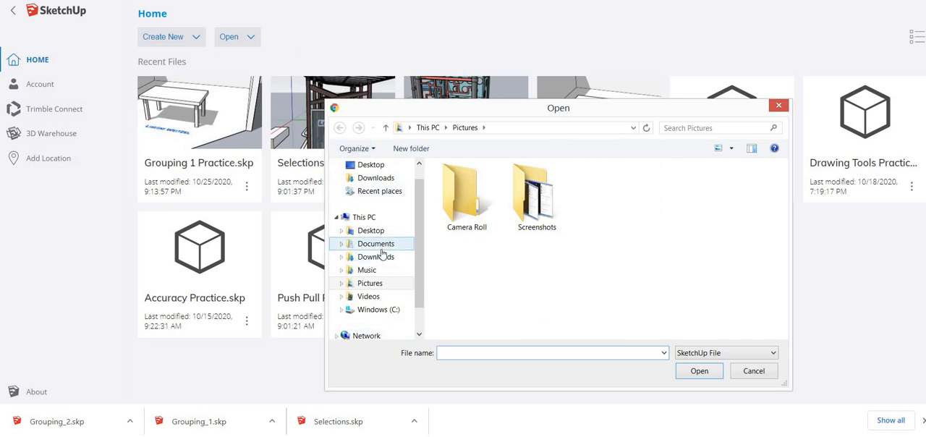
left_click(383, 256)
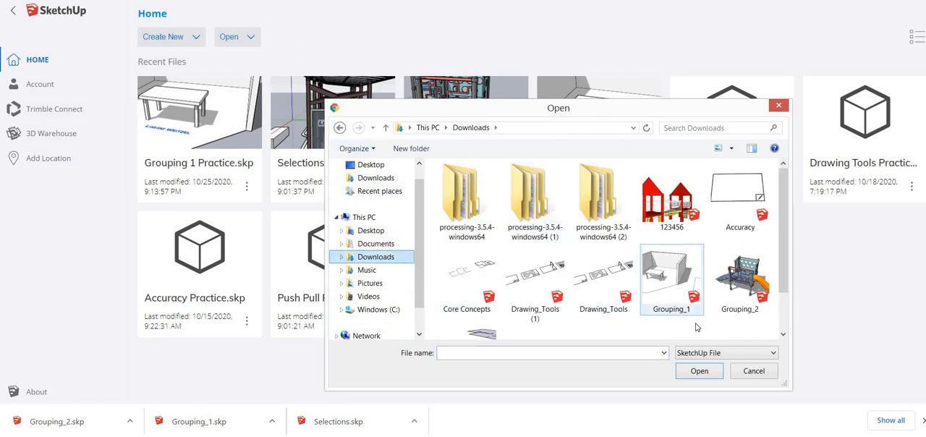
left_click(739, 286)
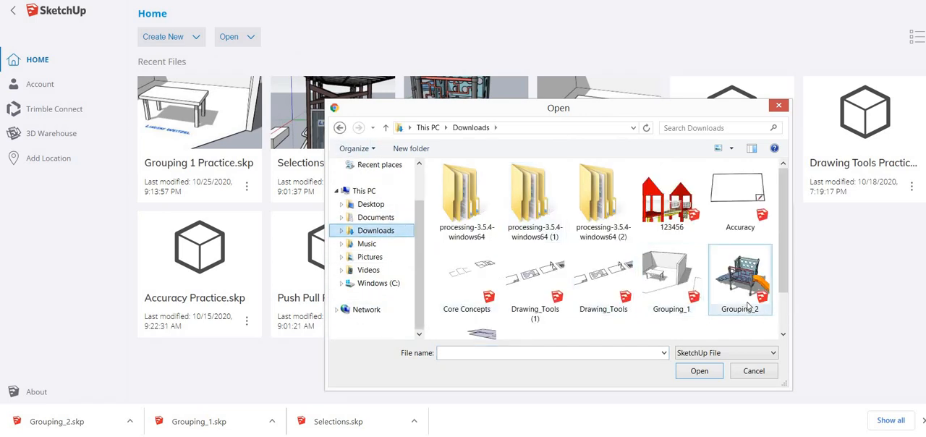
left_click(701, 375)
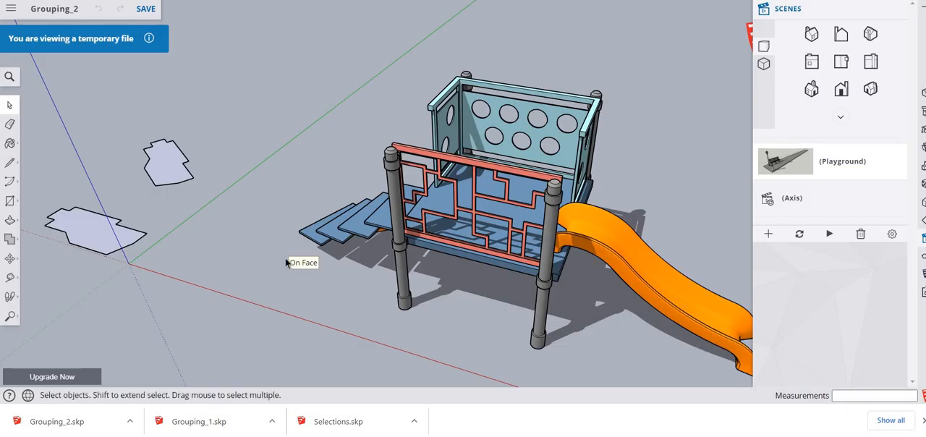
- Save the model as "Grouping 2 Practice" in the SketchUp project, overwriting the existing file
left_click(11, 9)
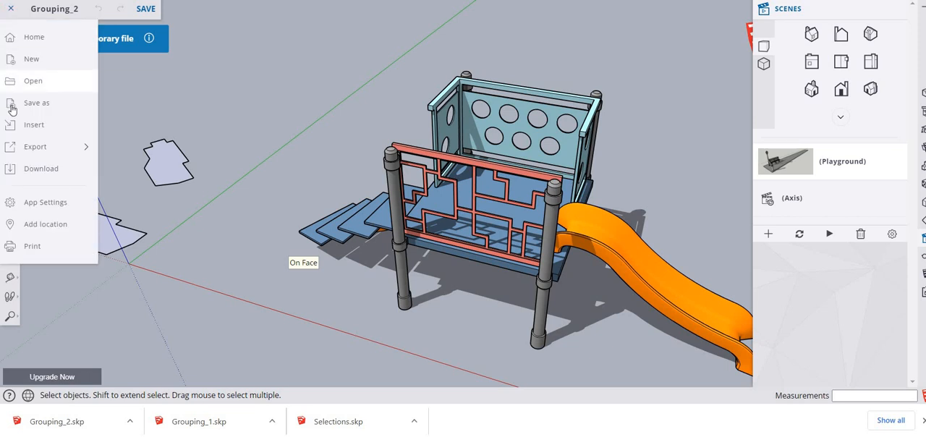
left_click(14, 108)
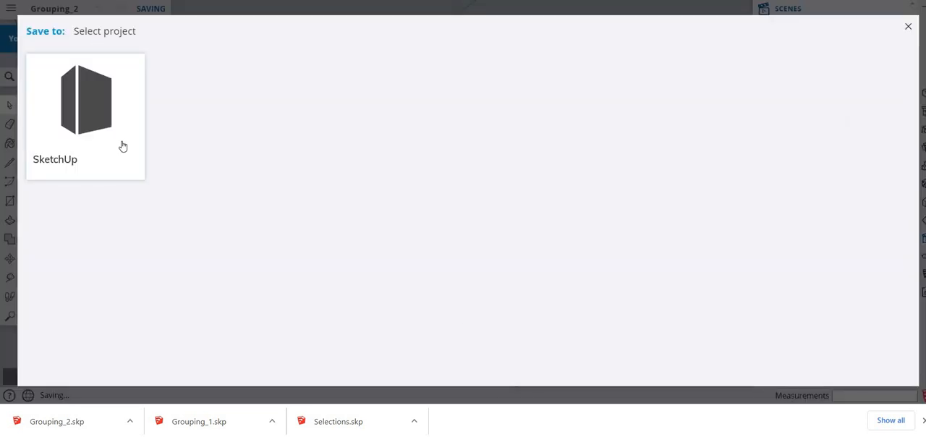
left_click(118, 148)
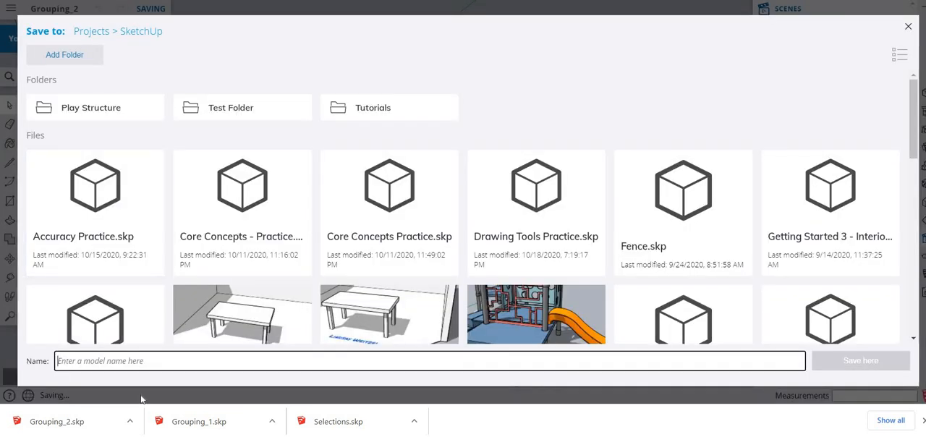
type("Grouping")
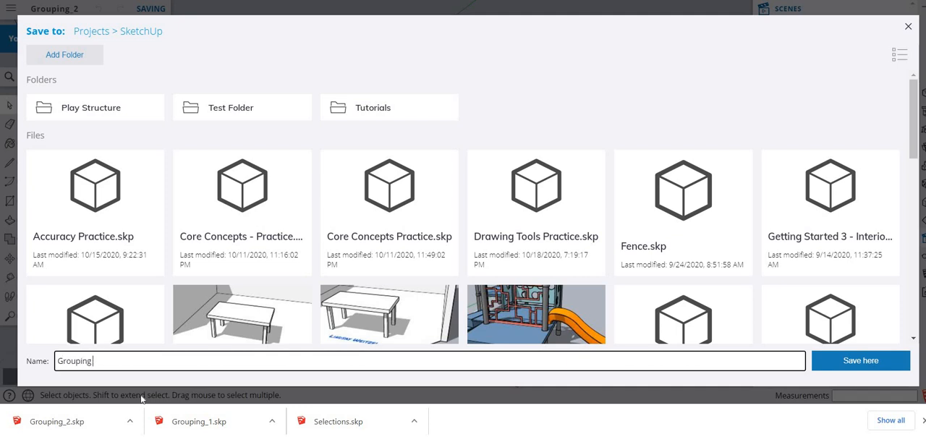
type(" 2 Practice")
key("Return")
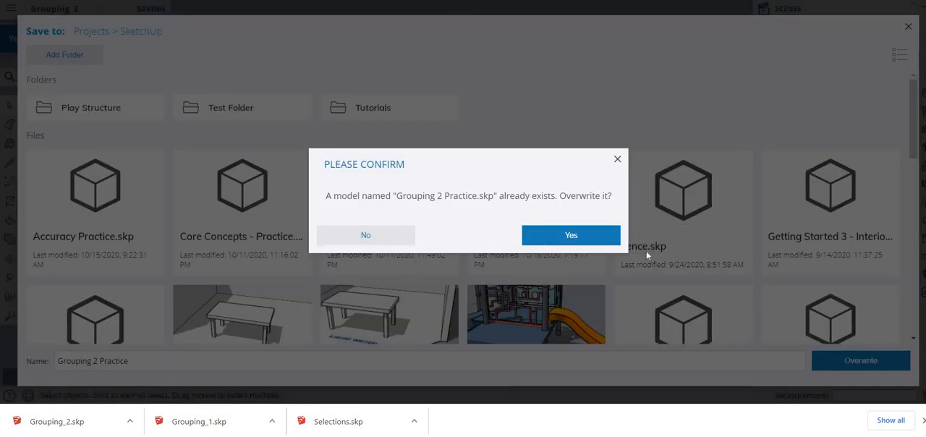
key("Return")
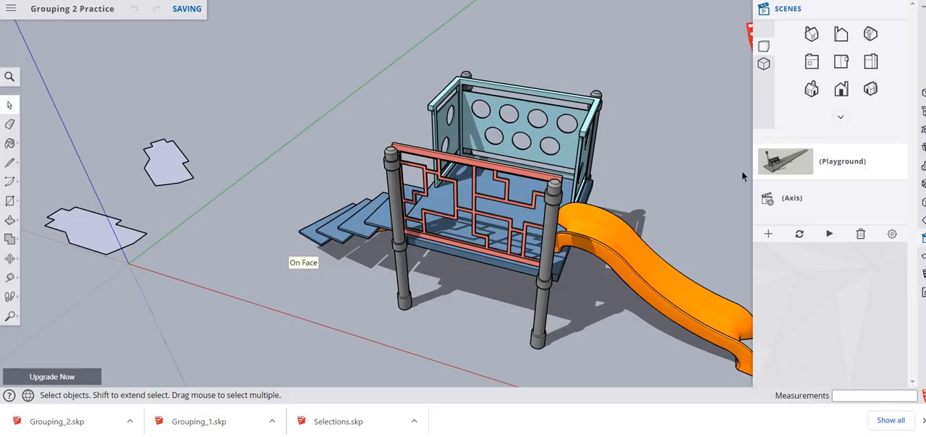
- Show the Playground scene and select the slide, stairs, perforated wall panels and red railing in turn to examine their grouping
left_click(778, 167)
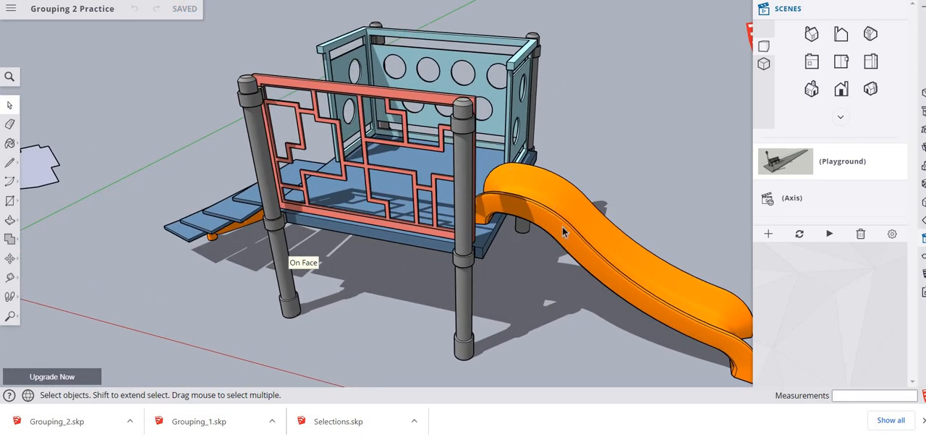
left_click(599, 260)
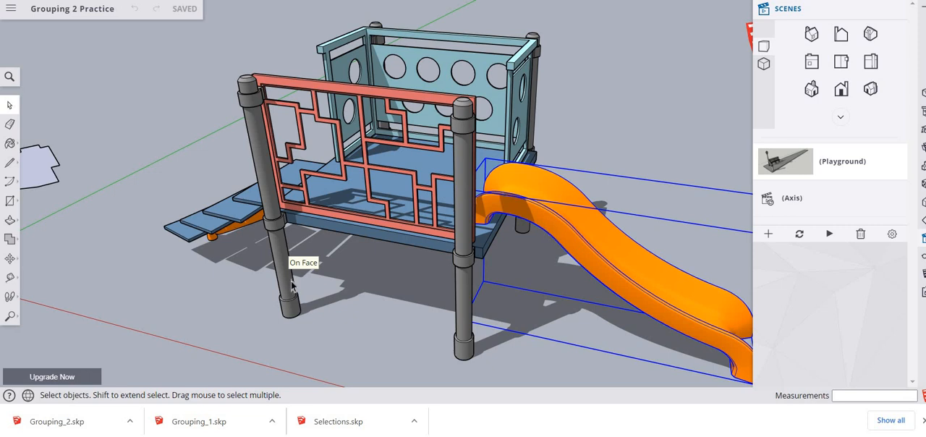
left_click(209, 216)
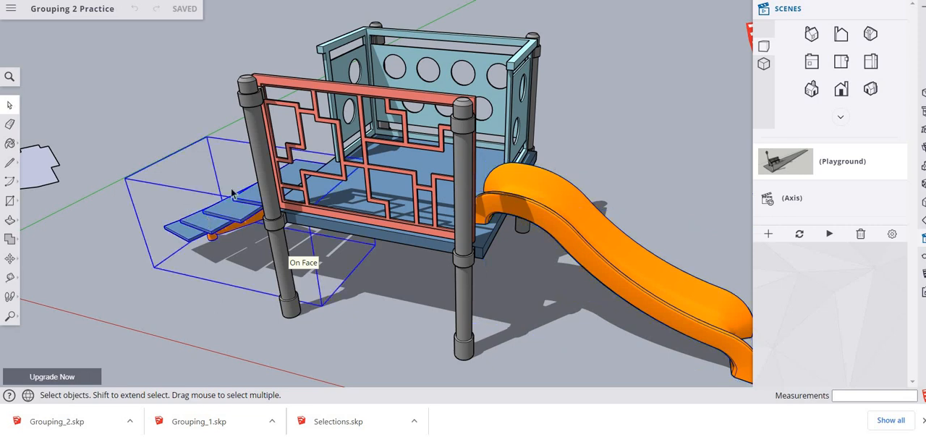
left_click(487, 78)
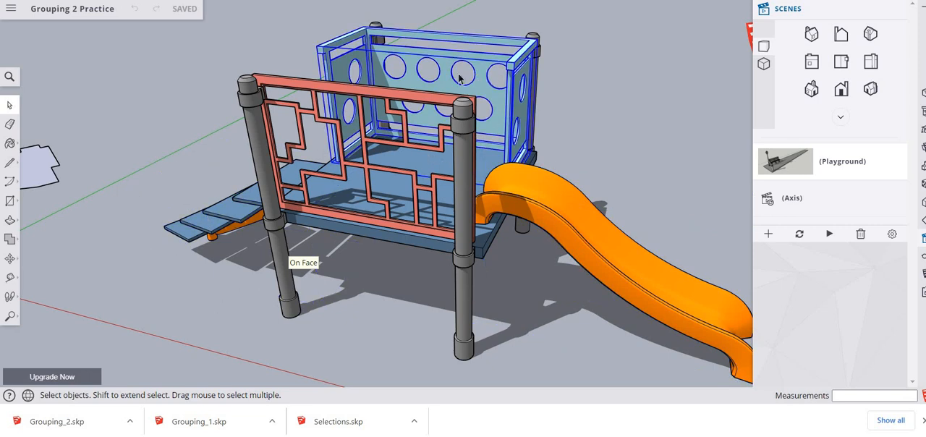
left_click(322, 146)
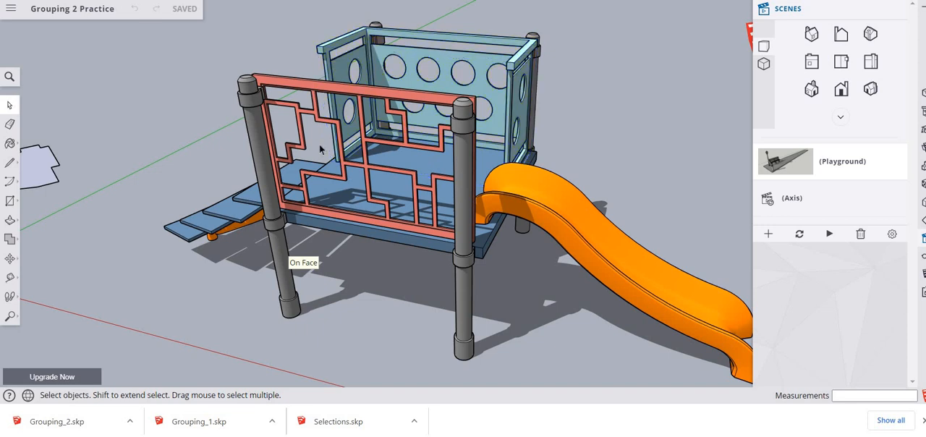
left_click(326, 182)
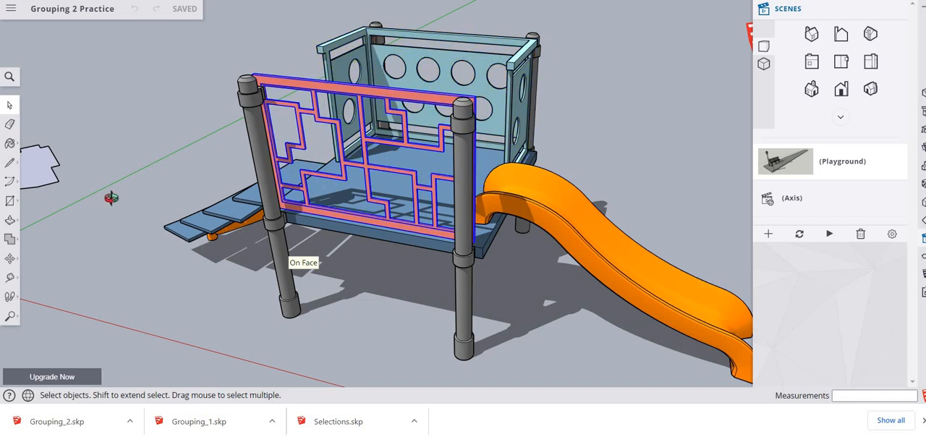
- Open the playground's blue platform deck for editing from the stair side
middle_click_drag(111, 197, 405, 201)
left_click(405, 201)
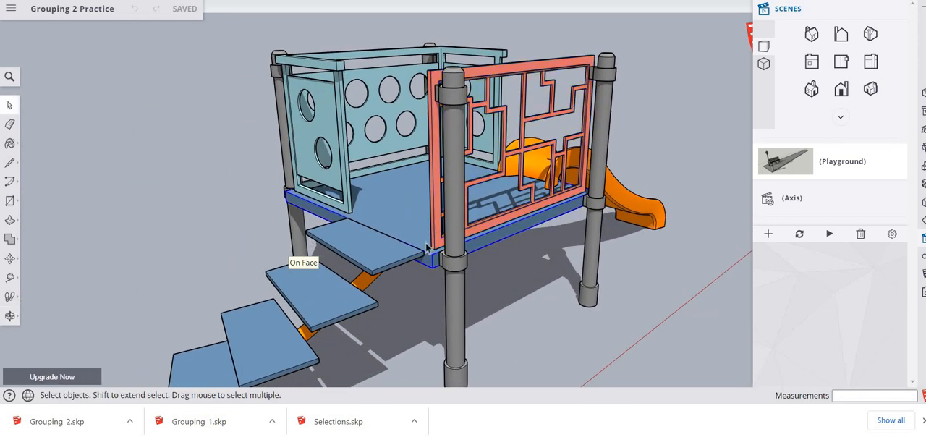
double_click(387, 212)
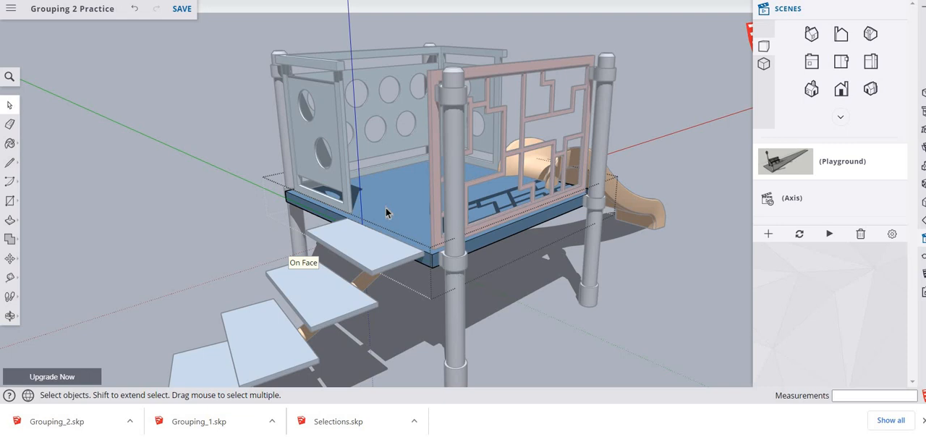
- Extend the platform deck outward beyond the red railing by about 2' 7 9/16" with Push/Pull and leave its group
left_click(10, 224)
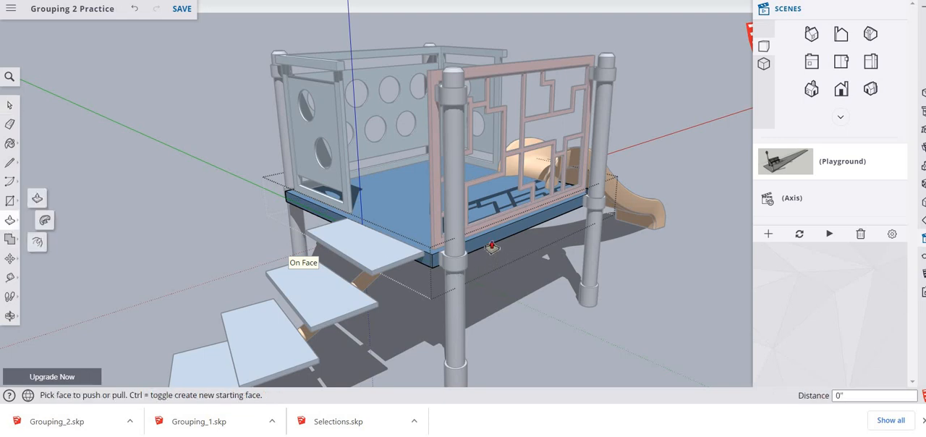
left_click(492, 247)
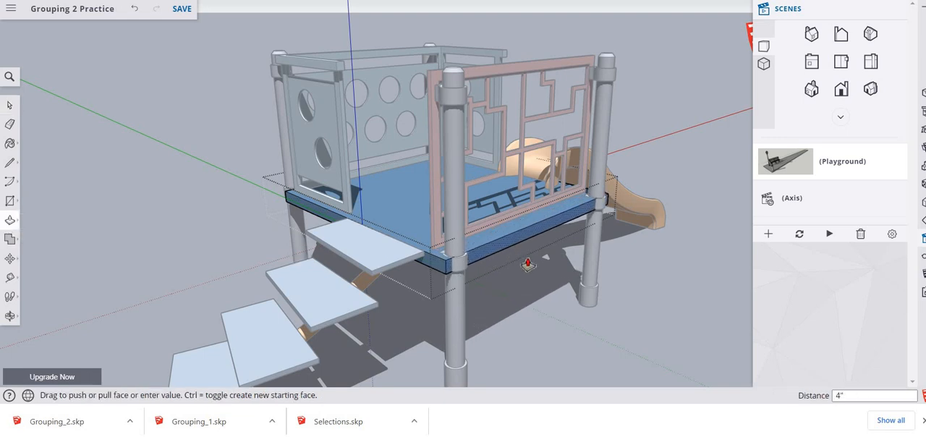
left_click(617, 298)
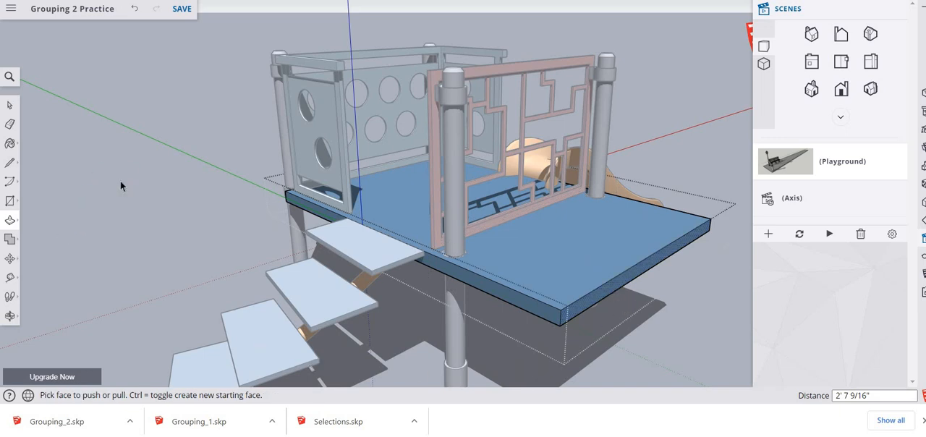
key("space")
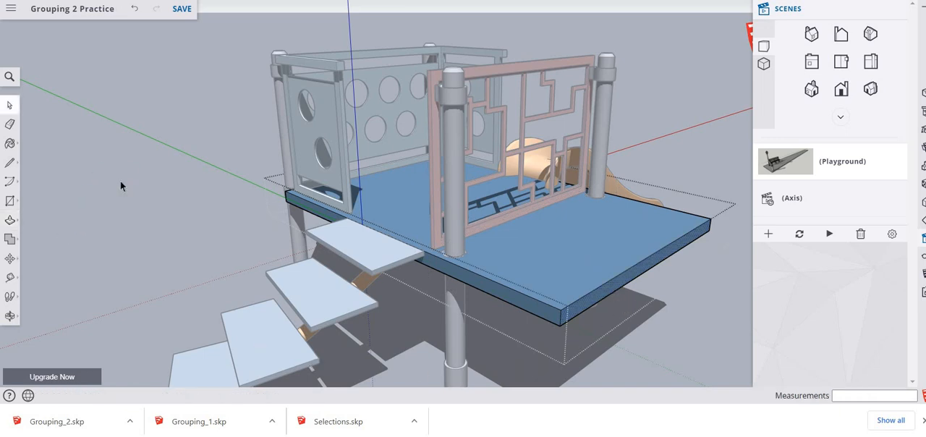
left_click(239, 235)
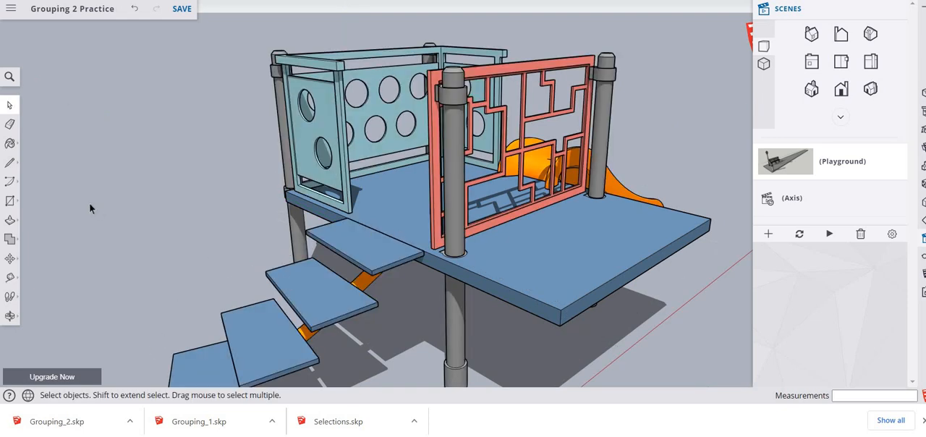
- Open the stairs group for editing and select its treads and support rail in turn to examine the nested groups
middle_click_drag(190, 240, 203, 217)
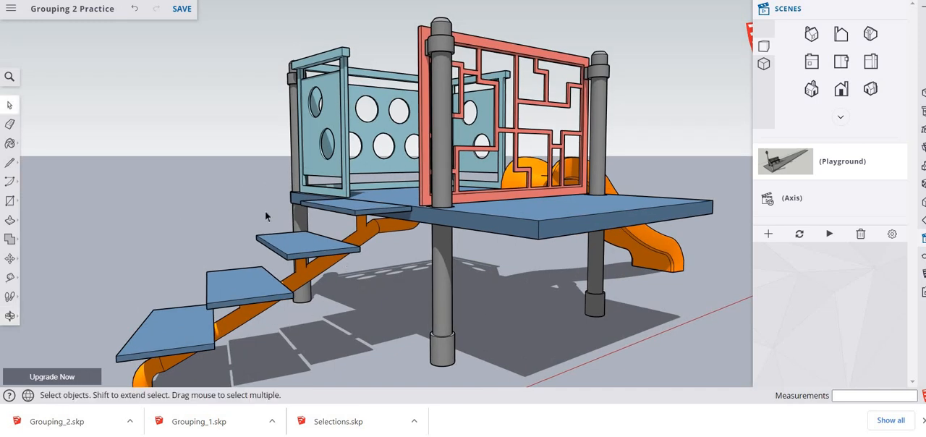
scroll(265, 215, "down", 2)
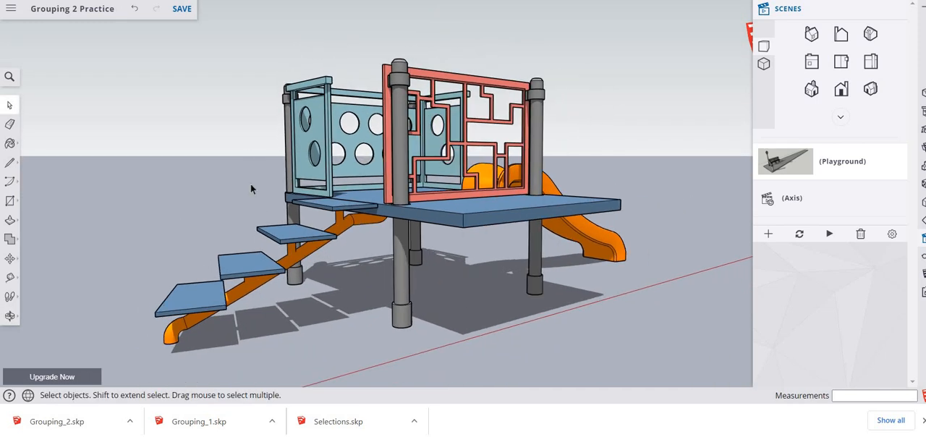
middle_click_drag(246, 240, 199, 348)
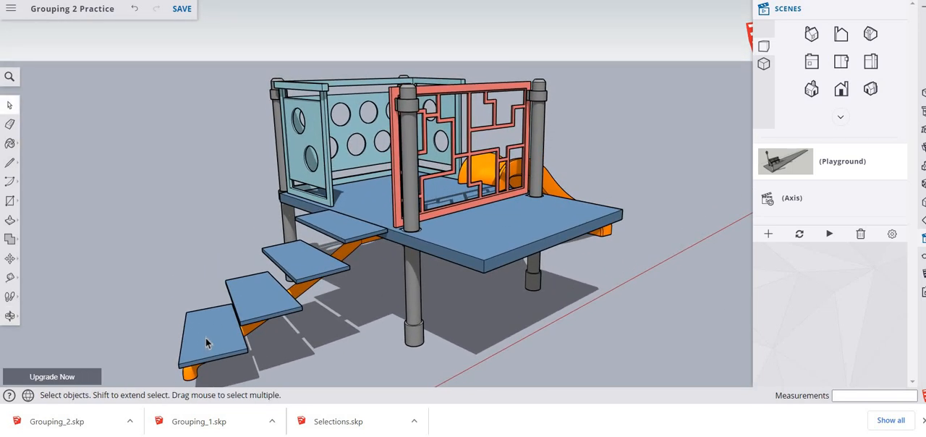
double_click(206, 338)
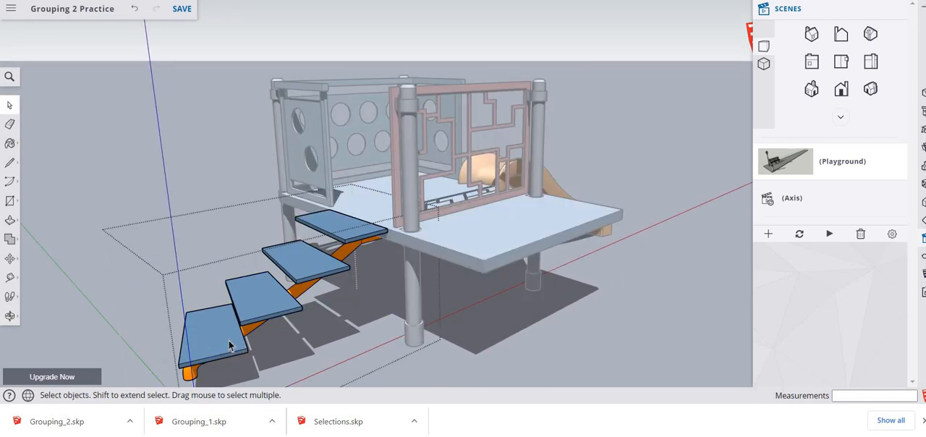
left_click(229, 346)
left_click(263, 298)
left_click(320, 262)
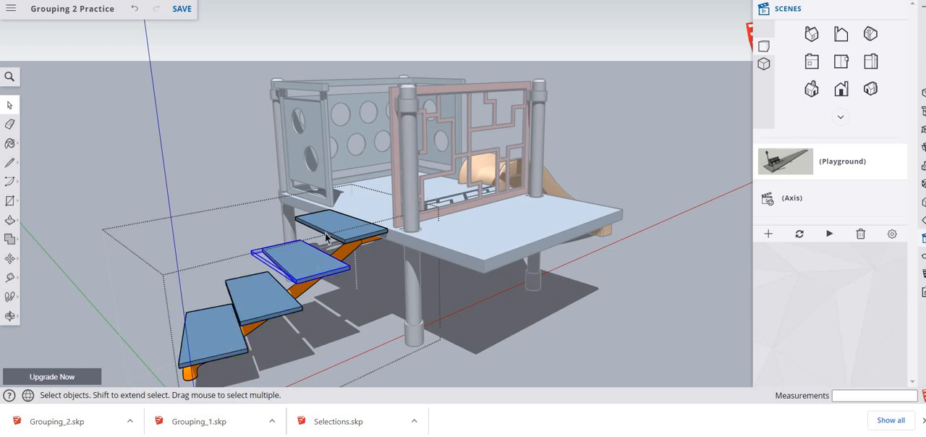
left_click(341, 227)
left_click(343, 251)
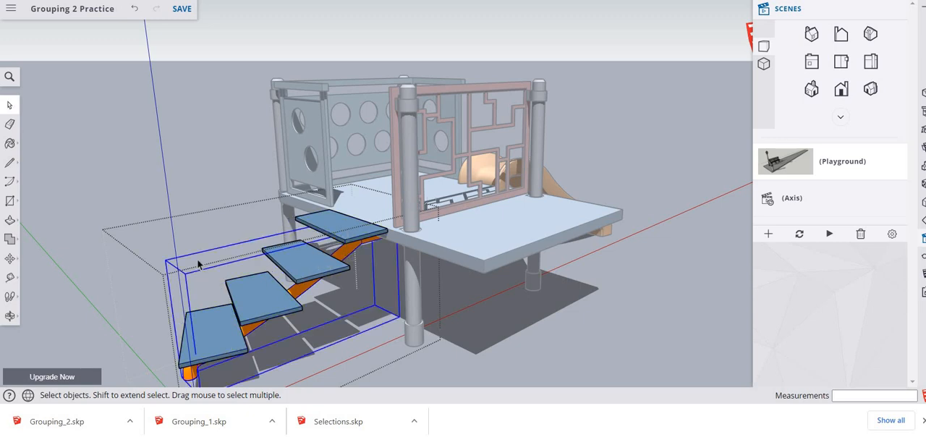
left_click(139, 272)
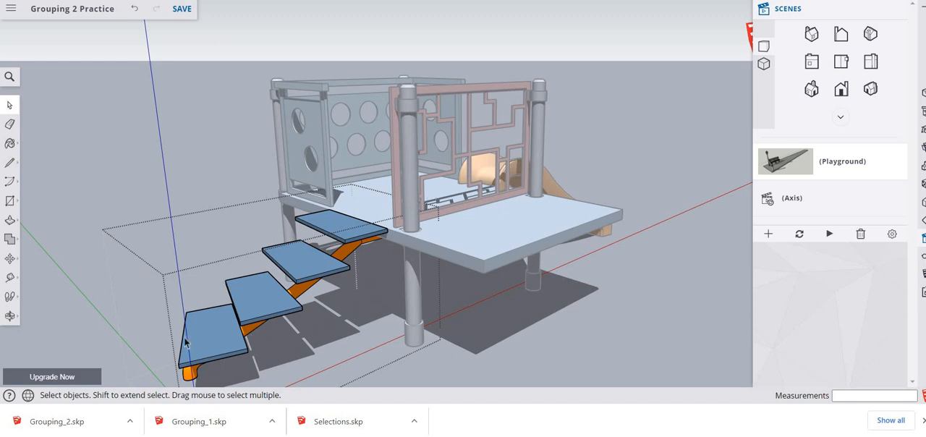
- Open the third tread from the ground, Push/Pull its top face up 7", and exit the nested groups
double_click(309, 272)
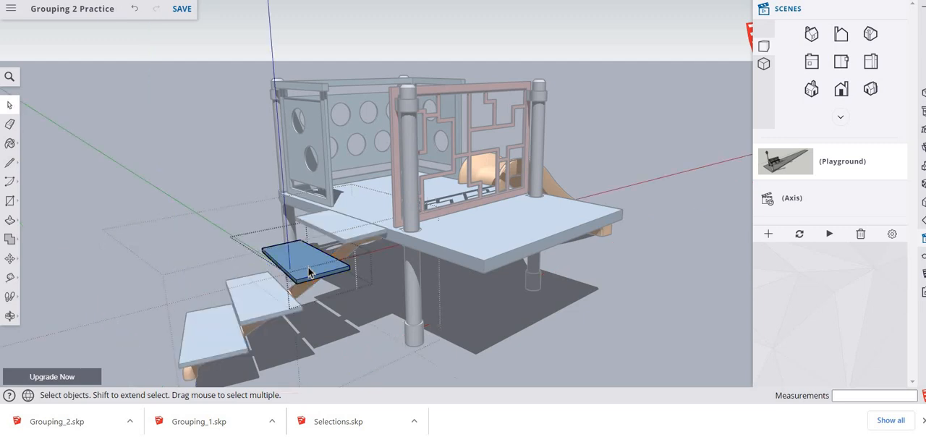
left_click(10, 220)
left_click(310, 265)
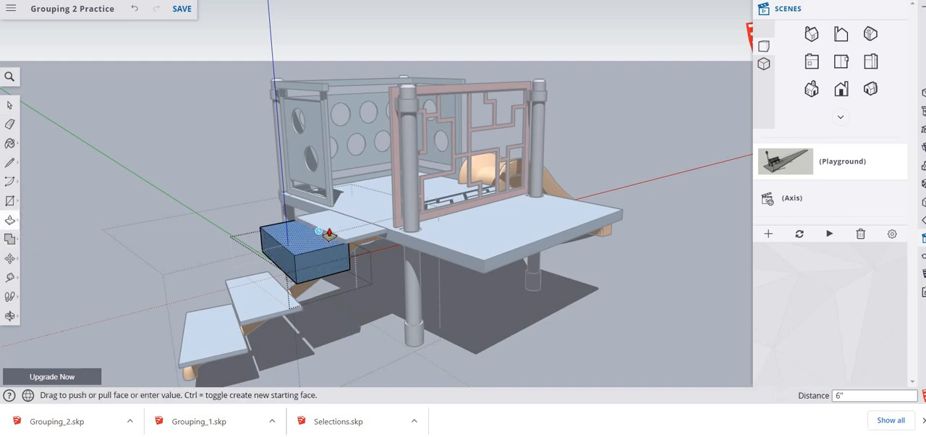
left_click(328, 233)
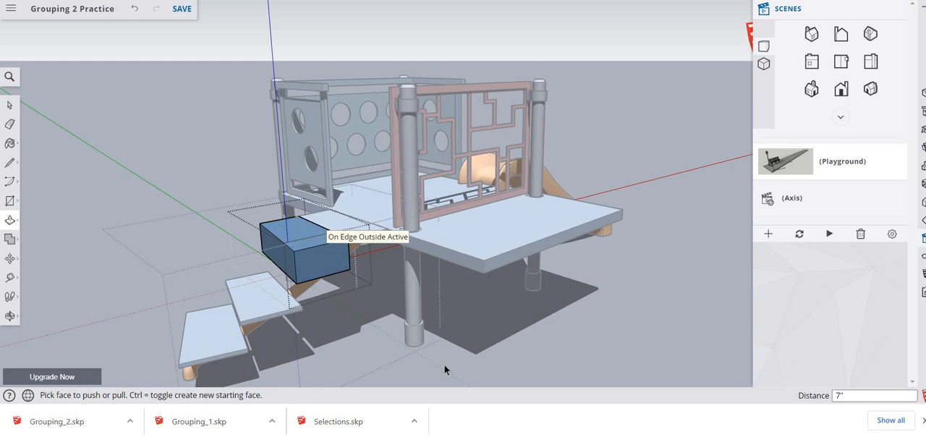
key("space")
double_click(492, 375)
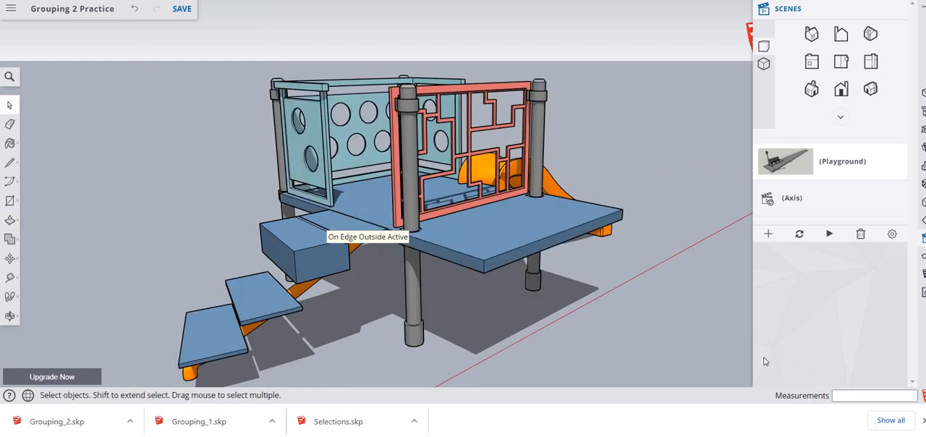
- Paste the name label on the ground in front of the playground and capture a snip of the model with it
right_click(466, 364)
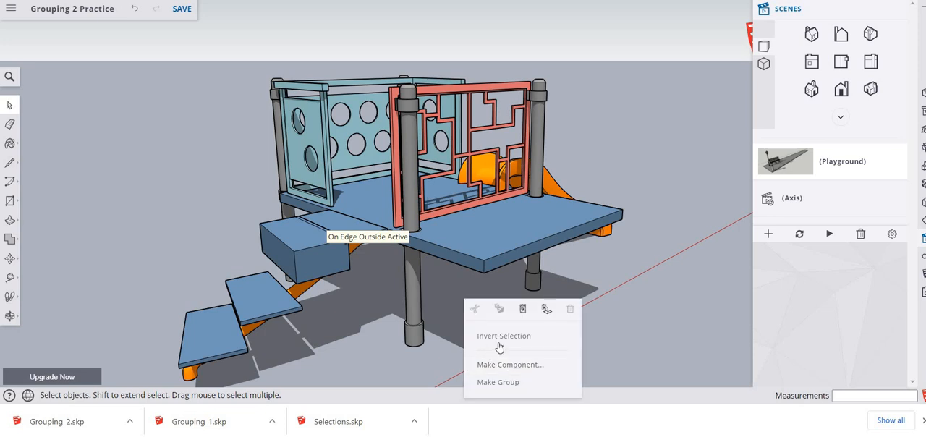
key("ctrl+v")
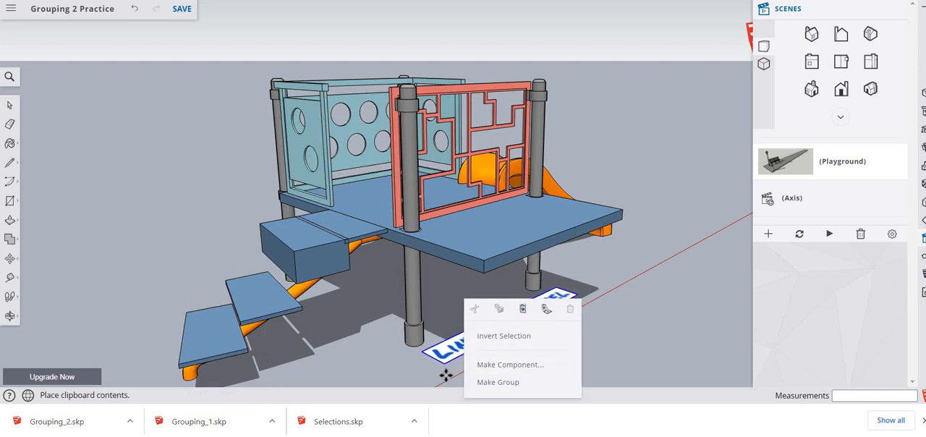
left_click(445, 381)
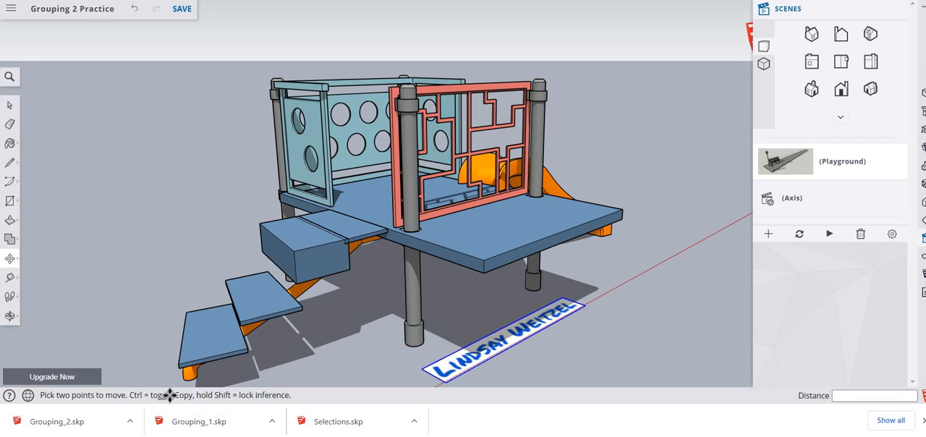
key("space")
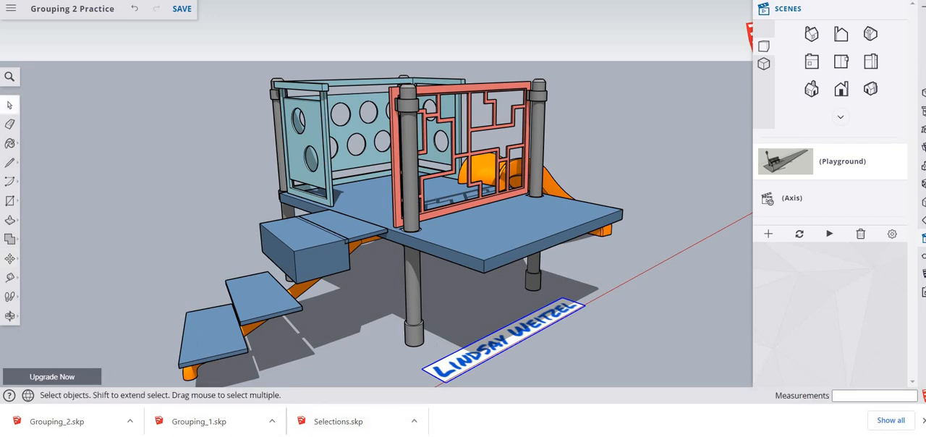
left_click(416, 211)
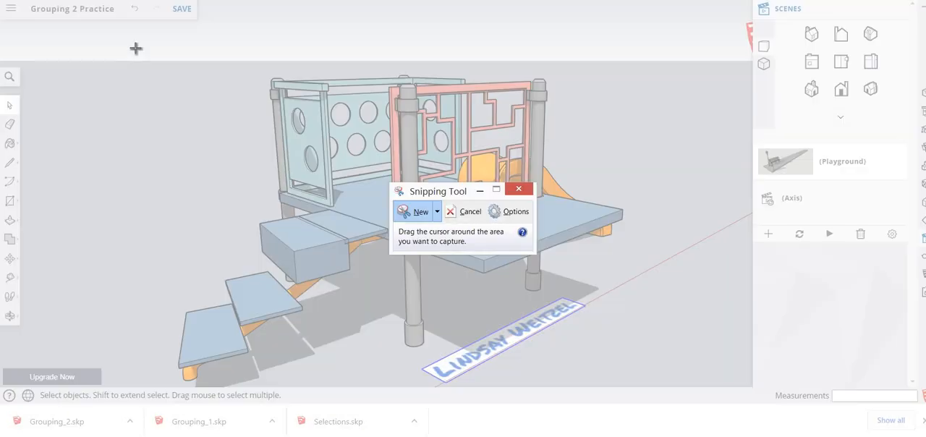
left_click_drag(135, 46, 681, 382)
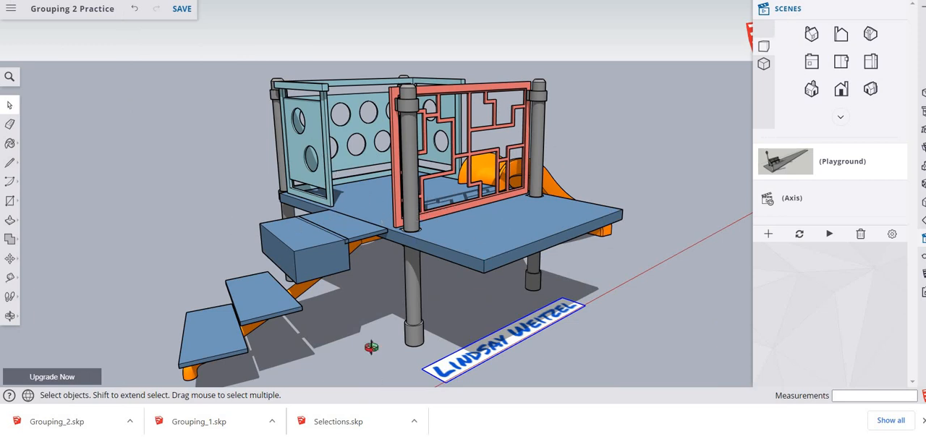
- Select the grey posts and the blue deck one at a time to examine how they are grouped
key("o")
mouse_move(378, 368)
left_mouse_down()
mouse_move(414, 390)
mouse_move(390, 401)
mouse_move(372, 379)
mouse_move(380, 376)
left_mouse_up()
key("space")
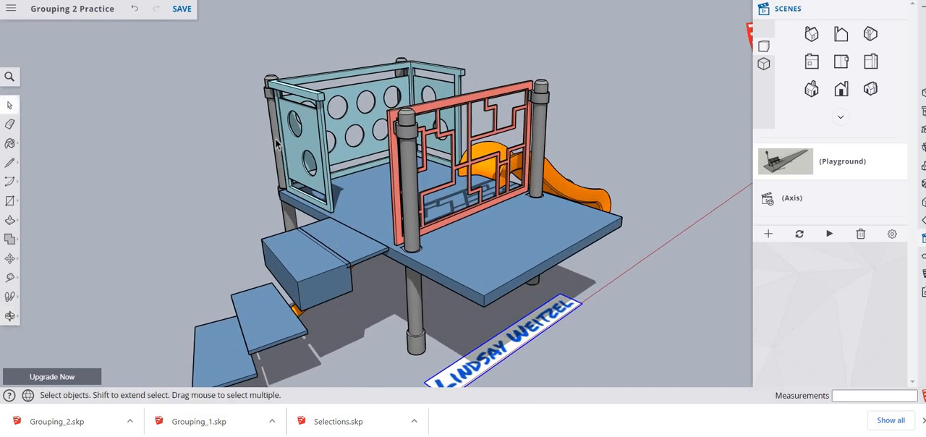
left_click(278, 144)
left_click(402, 63)
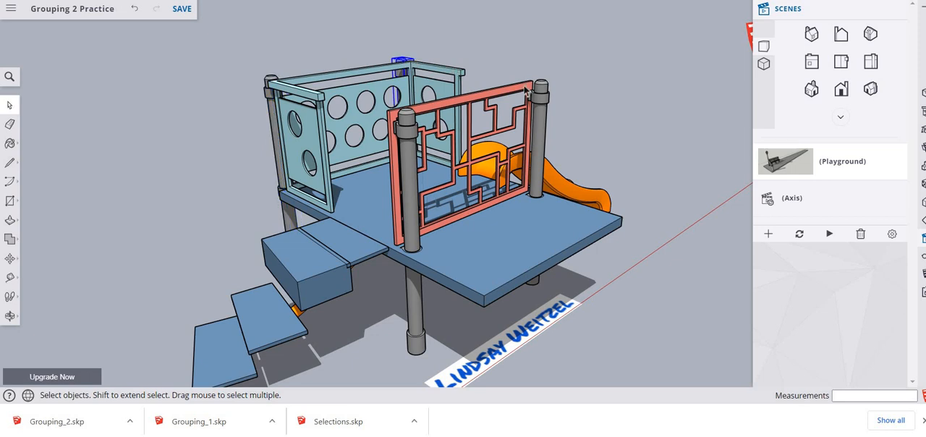
left_click(544, 114)
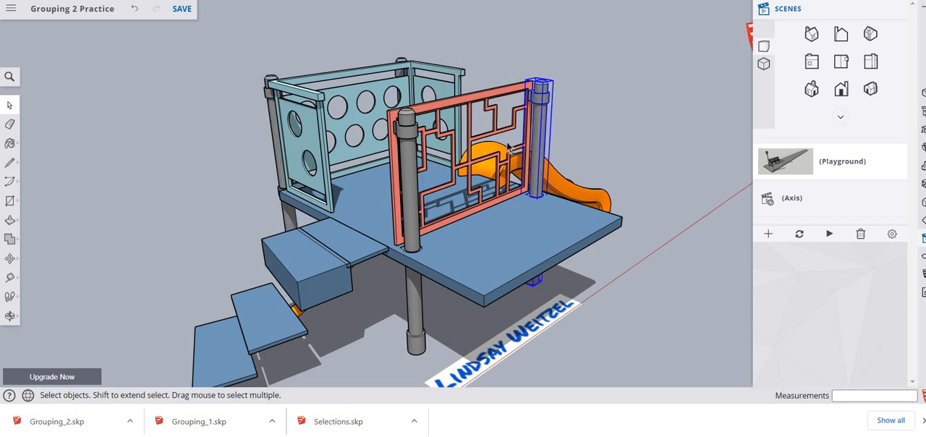
left_click(409, 186)
left_click(476, 244)
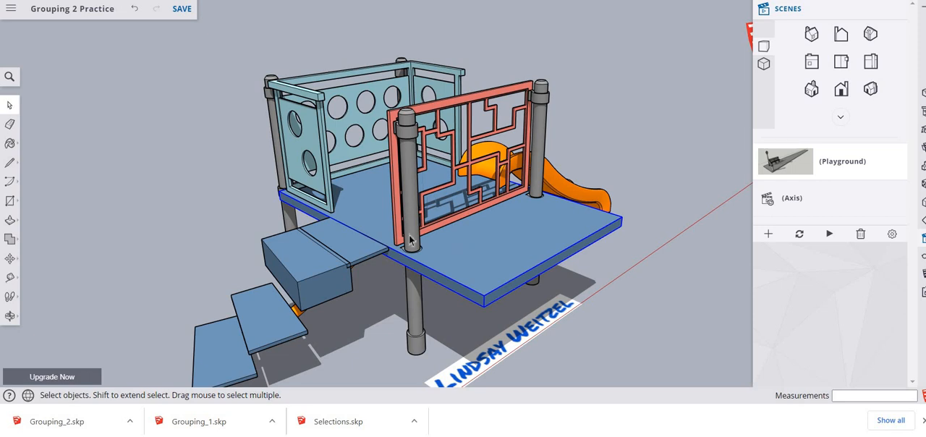
- Select all four grey posts together with the blue deck and make them a single group
left_click(275, 136)
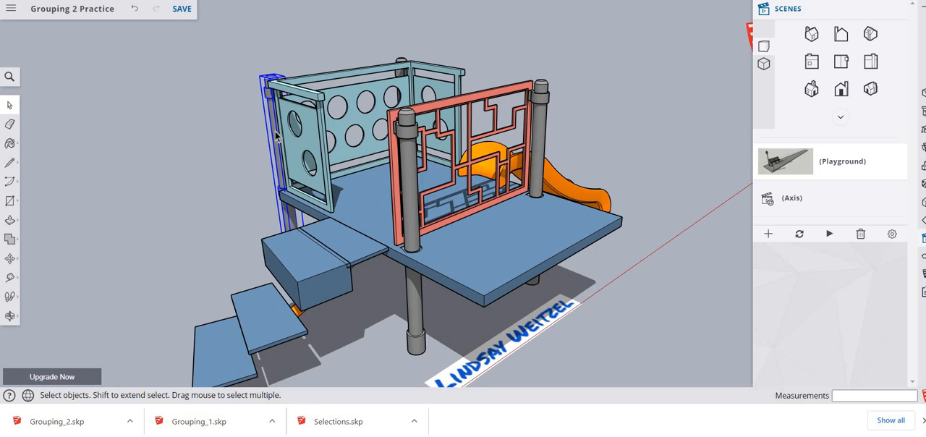
left_click(403, 61, "shift")
left_click(413, 179, "shift")
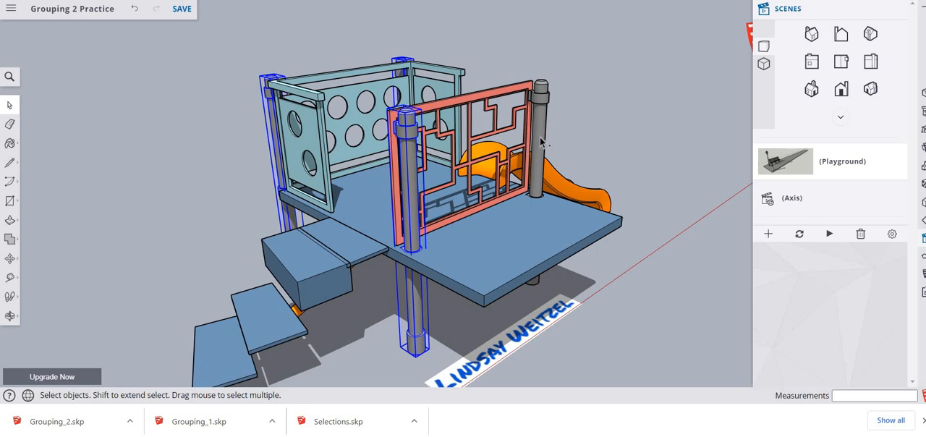
left_click(543, 143, "shift")
left_click(516, 235, "shift")
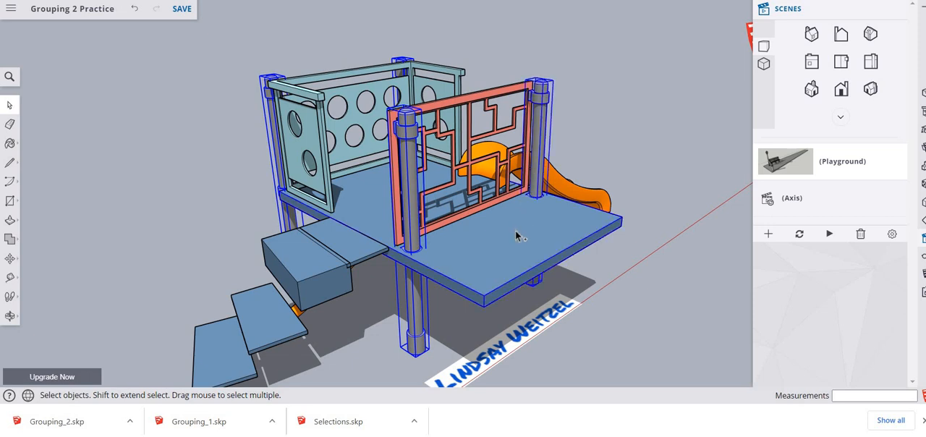
right_click(517, 236)
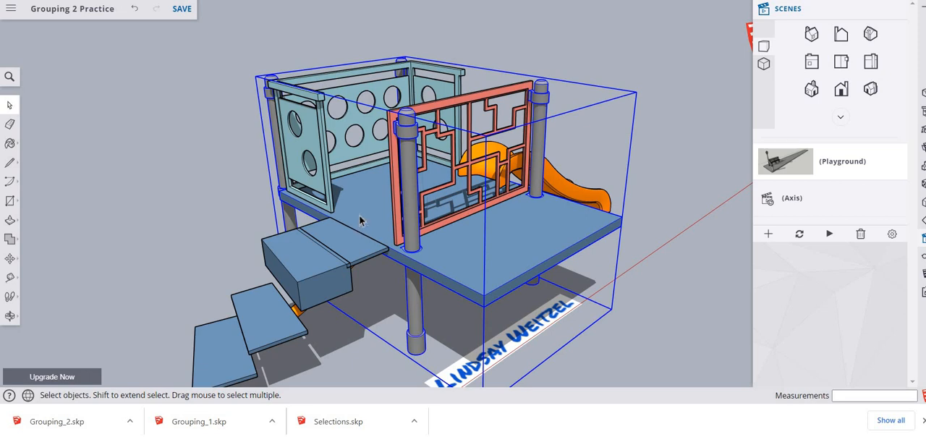
- Copy the deck-and-posts group about 11' 8" away, past the perforated wall panels, and clear the selection
left_click(232, 215)
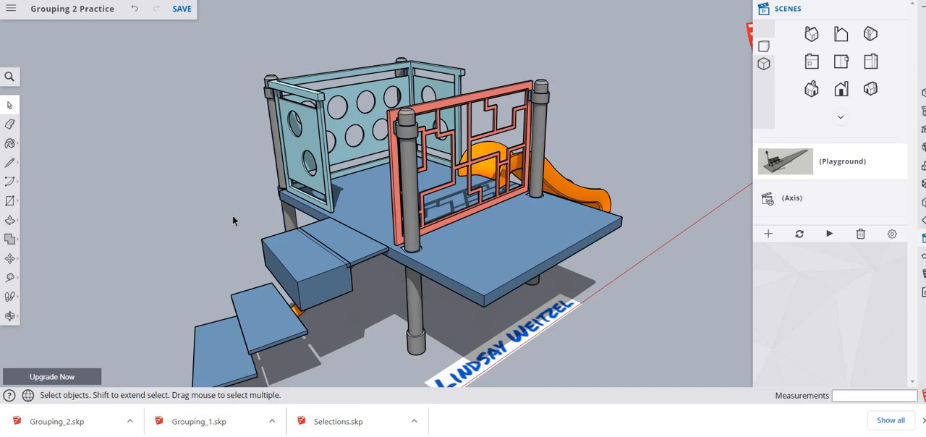
left_click(376, 220)
key("m")
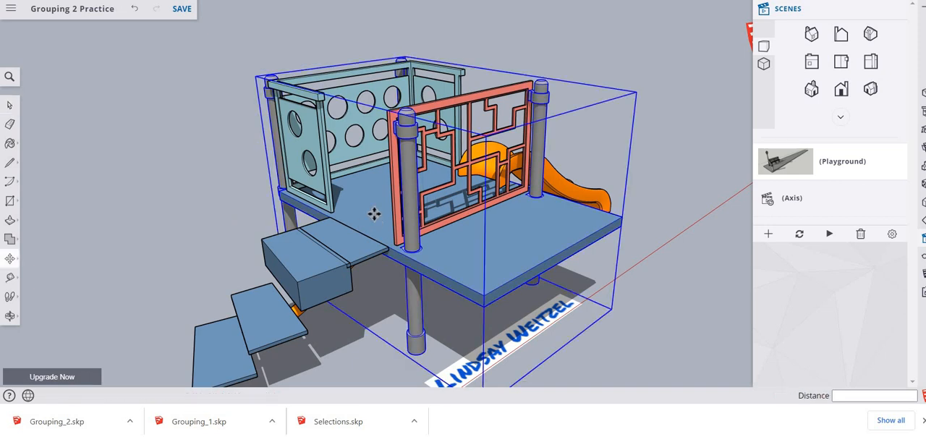
left_click(374, 214)
key("ctrl")
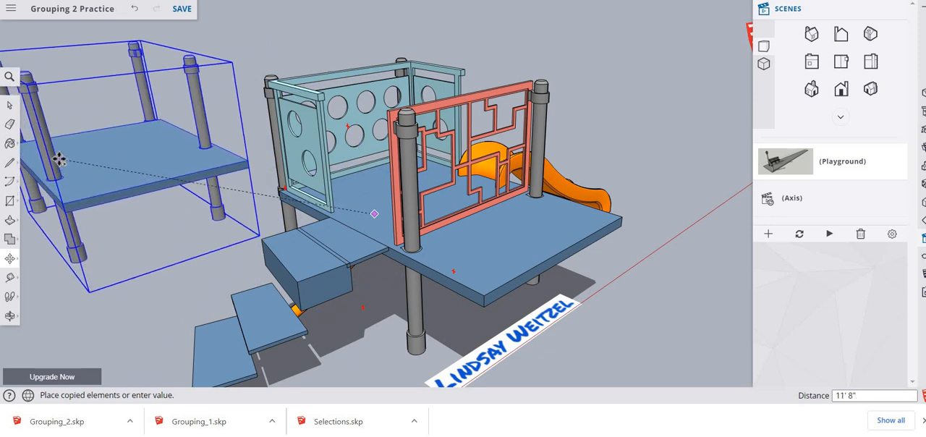
left_click(59, 158)
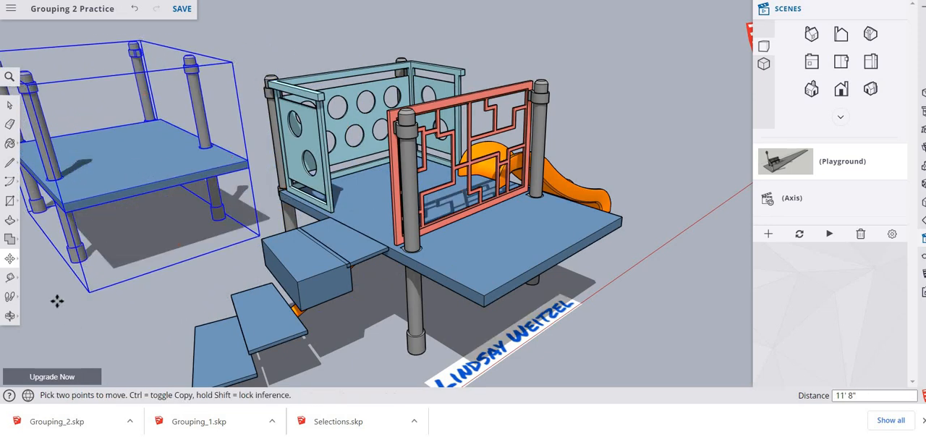
key("space")
left_click_drag(58, 297, 148, 295)
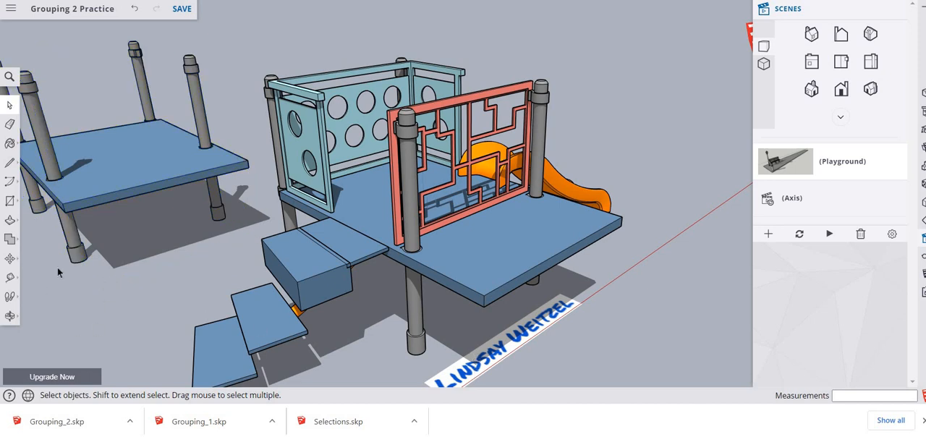
- Open the copied group's nested deck for editing and push its overhanging end face back about 2' 7" to the posts
middle_click_drag(57, 267, 322, 230)
scroll(109, 270, "down", 4)
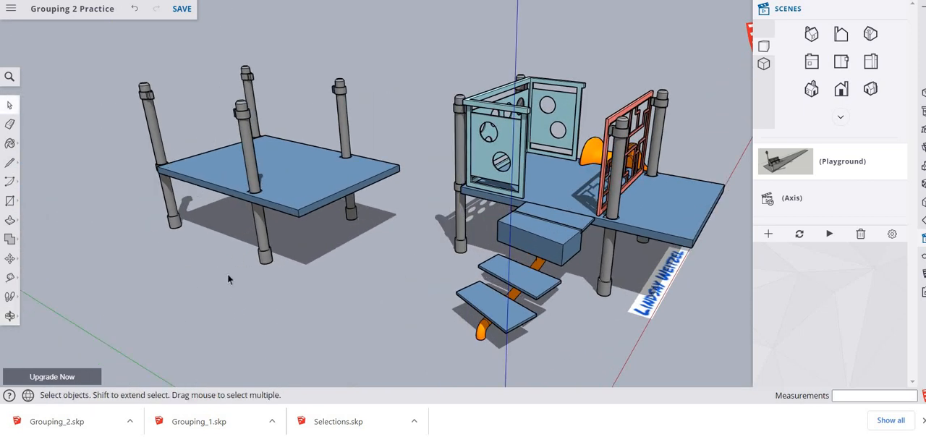
scroll(206, 249, "up", 3)
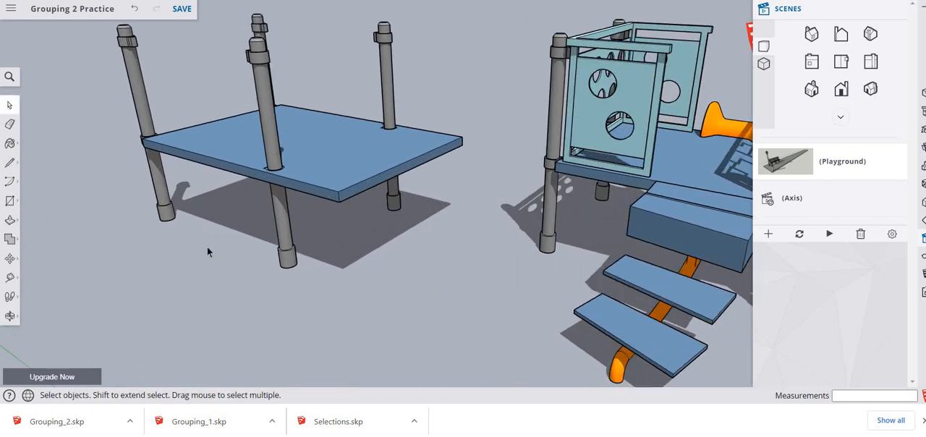
scroll(314, 239, "up", 2)
left_click(319, 171)
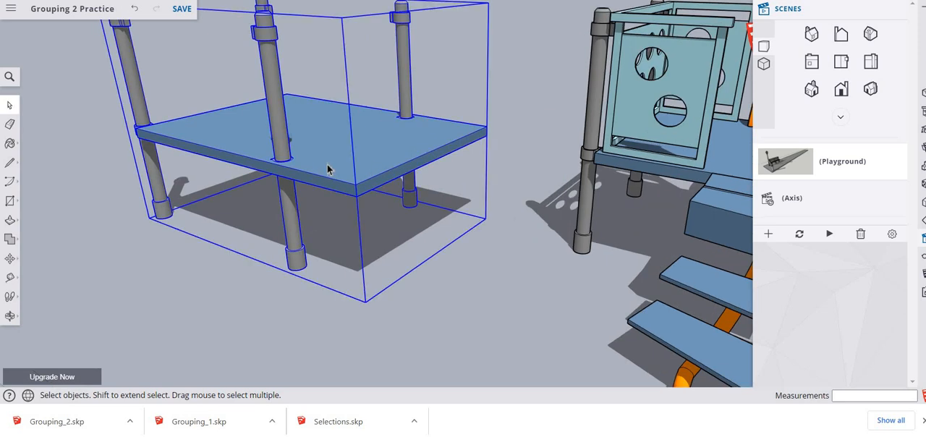
double_click(328, 168)
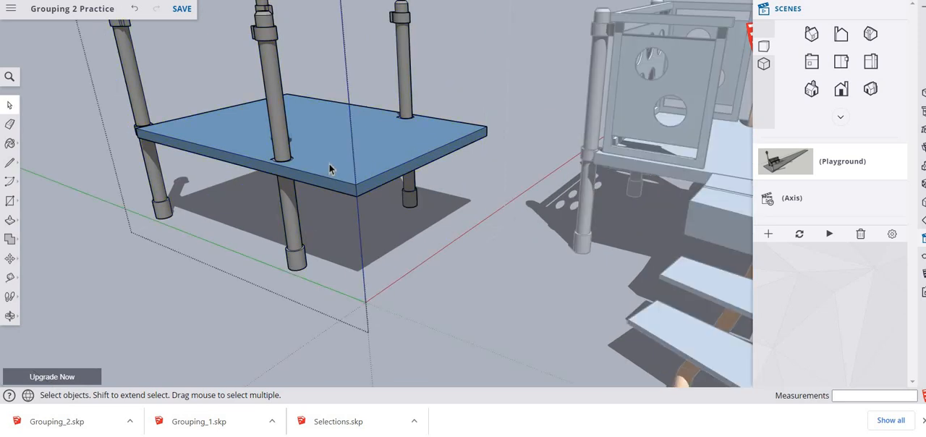
double_click(332, 168)
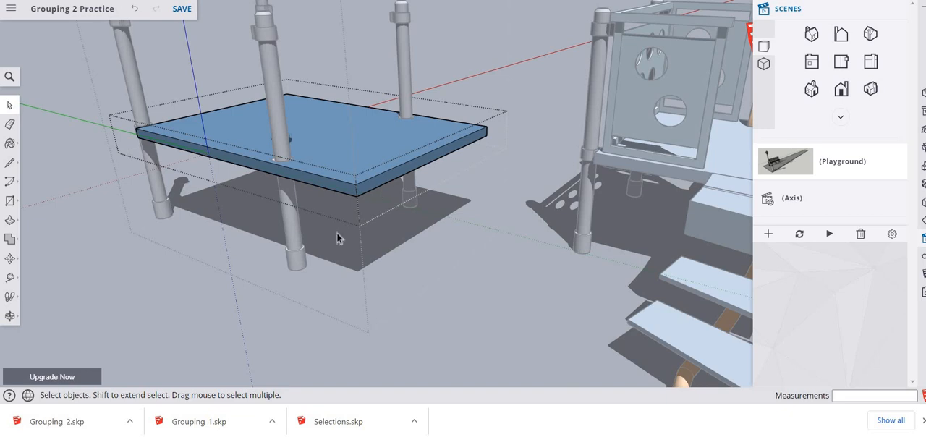
key("p")
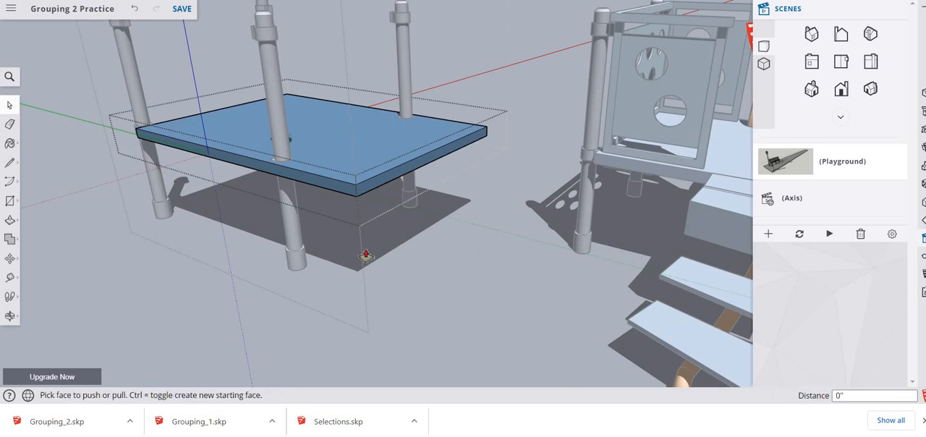
left_click(410, 174)
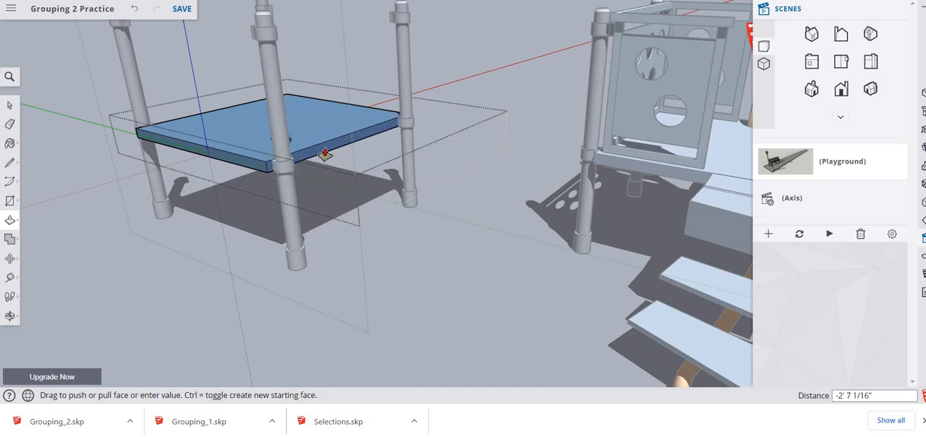
left_click(325, 152)
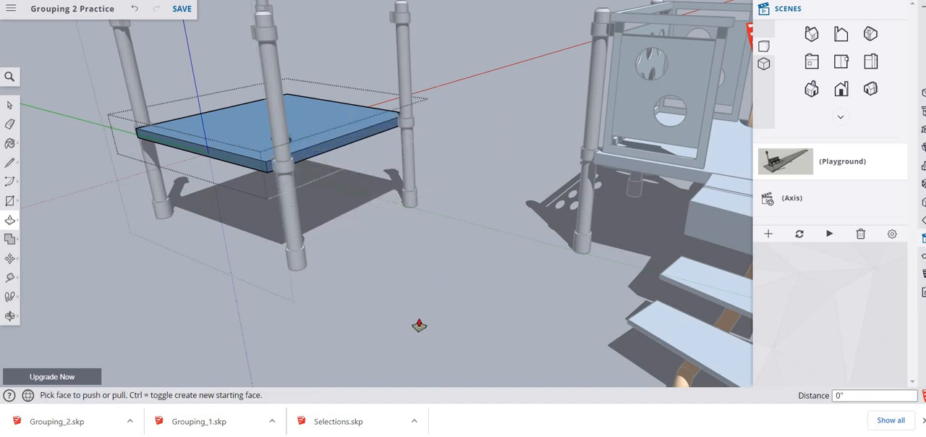
key("space")
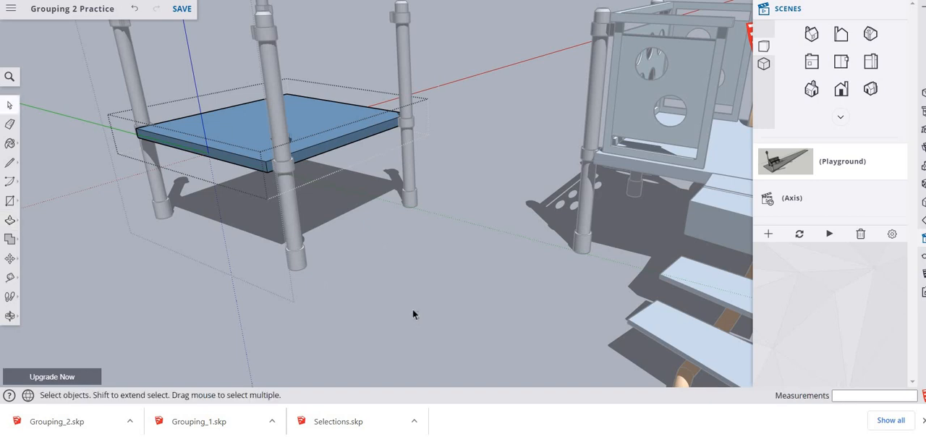
left_click(219, 289)
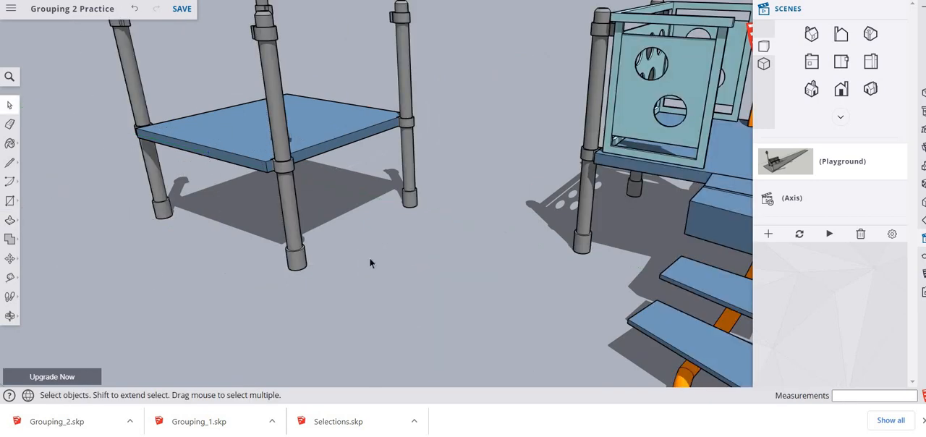
- Paste the name label on the ground in front of the copied deck-and-posts group
right_click(192, 259)
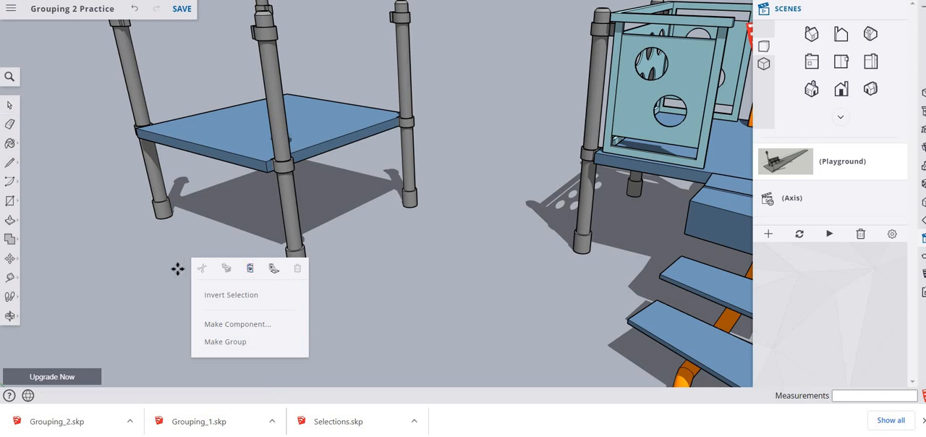
key("ctrl+v")
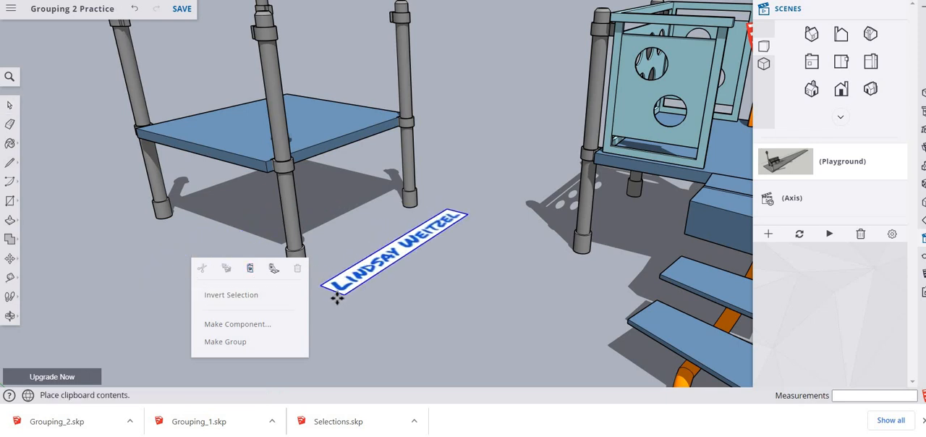
left_click(332, 302)
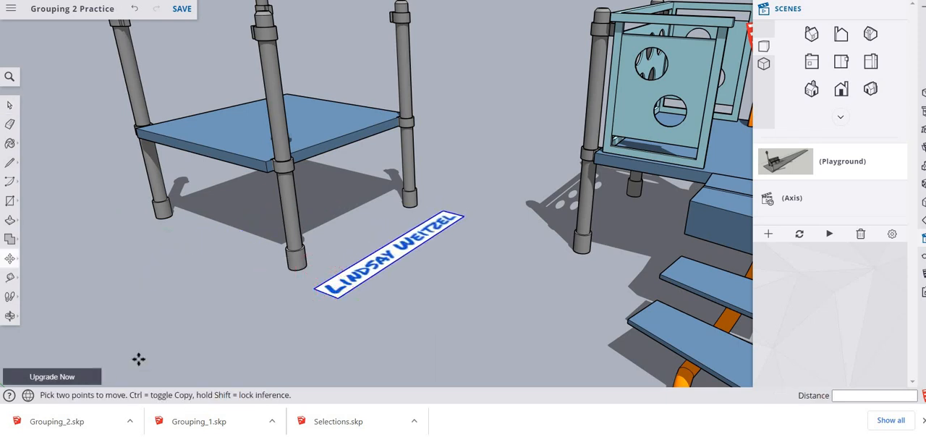
scroll(233, 333, "down", 5)
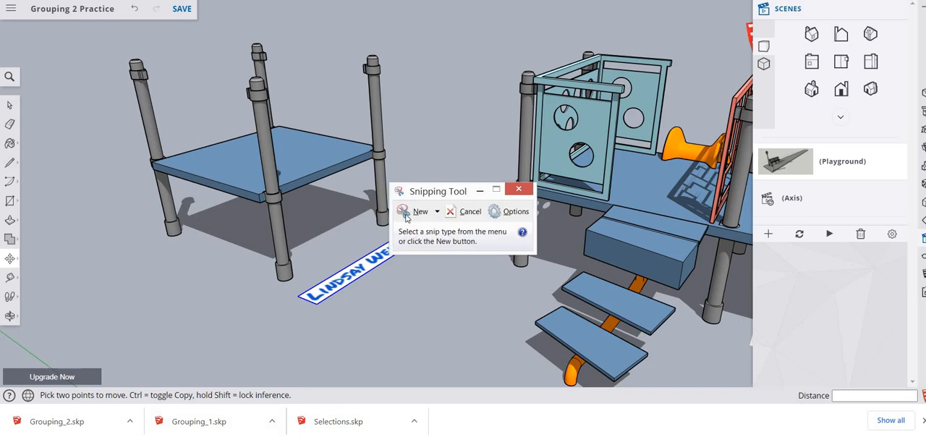
- Capture a snip of the shortened deck copy with its name label and save the model
left_click(406, 217)
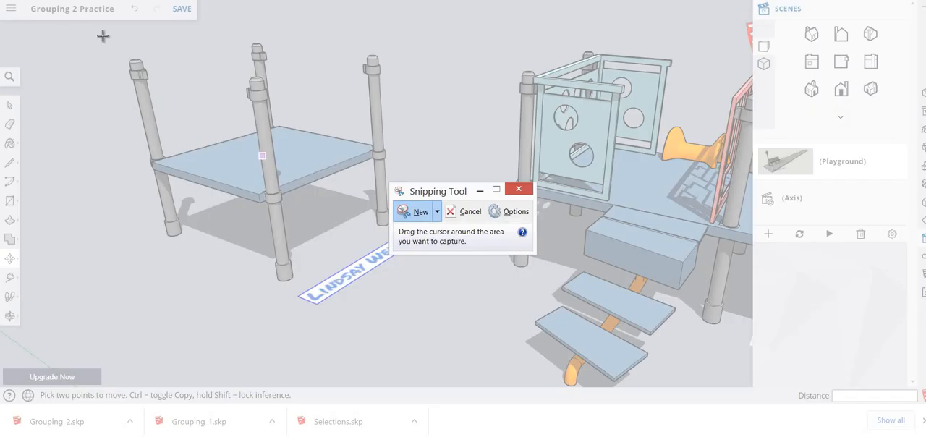
left_click_drag(102, 34, 478, 258)
left_click_drag(465, 334, 490, 363)
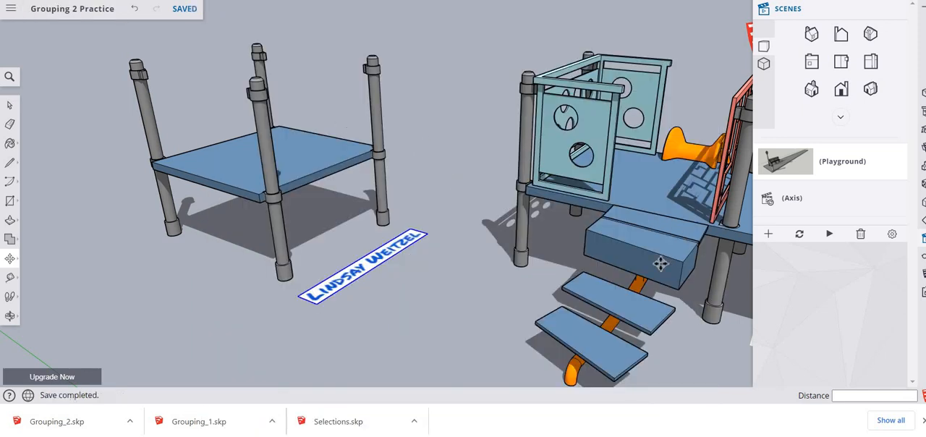
- Switch to the Axis scene and Push/Pull both flat footprint faces up into blocks about 1' 5 11/16" tall
left_click(768, 206)
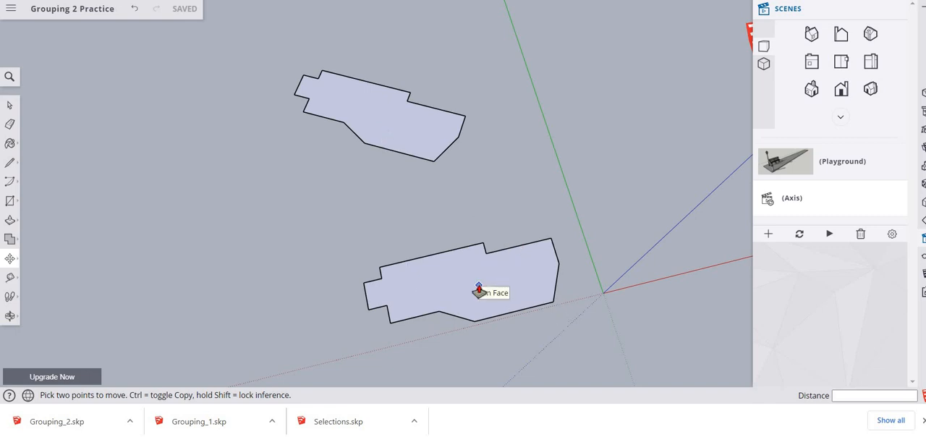
key("p")
left_click_drag(479, 292, 448, 273)
left_click_drag(364, 137, 539, 239)
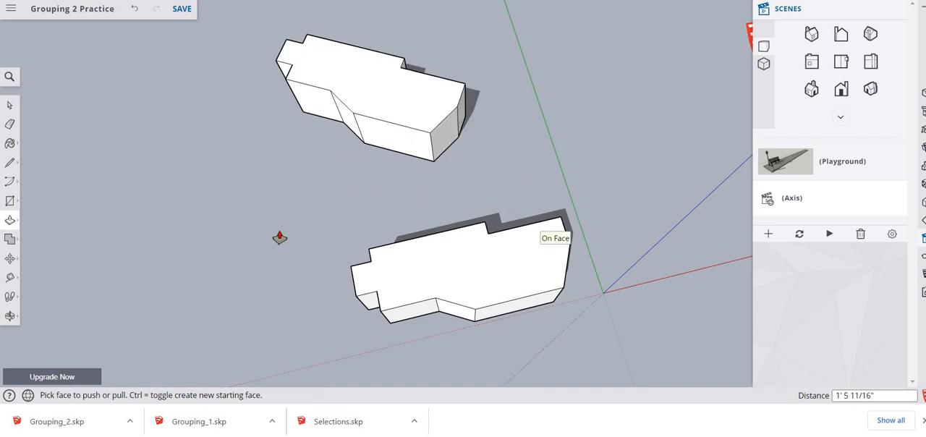
- Select all the connected geometry of each extruded block and make each block its own separate group
key("o")
left_click_drag(275, 228, 345, 149)
key("p")
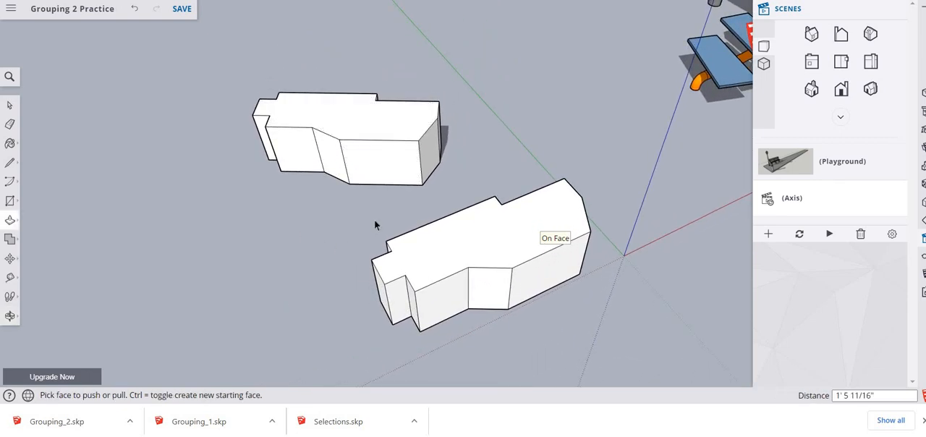
key("space")
left_click(435, 264)
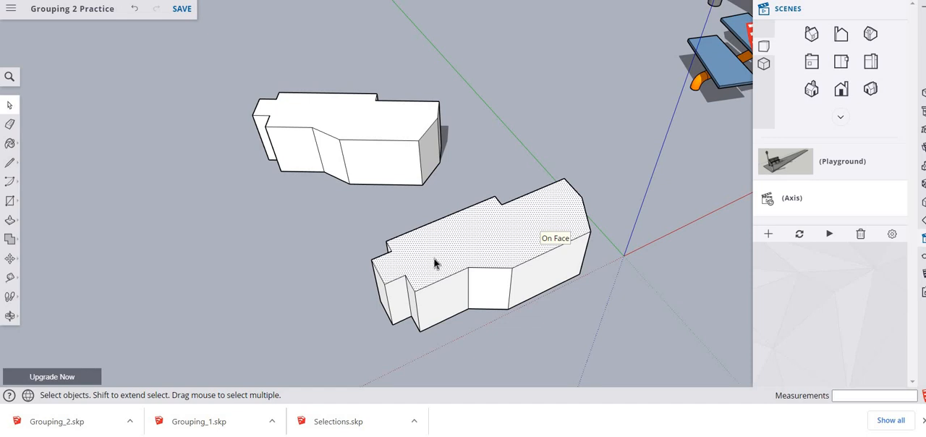
triple_click(435, 264)
right_click(435, 264)
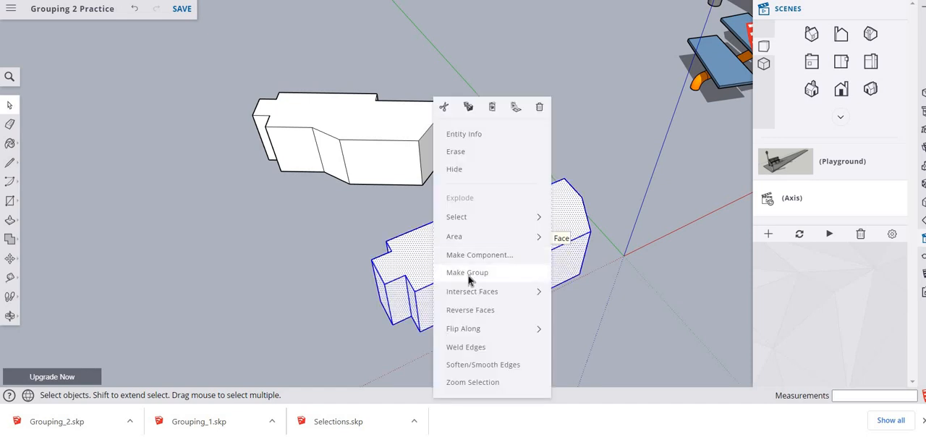
left_click(468, 272)
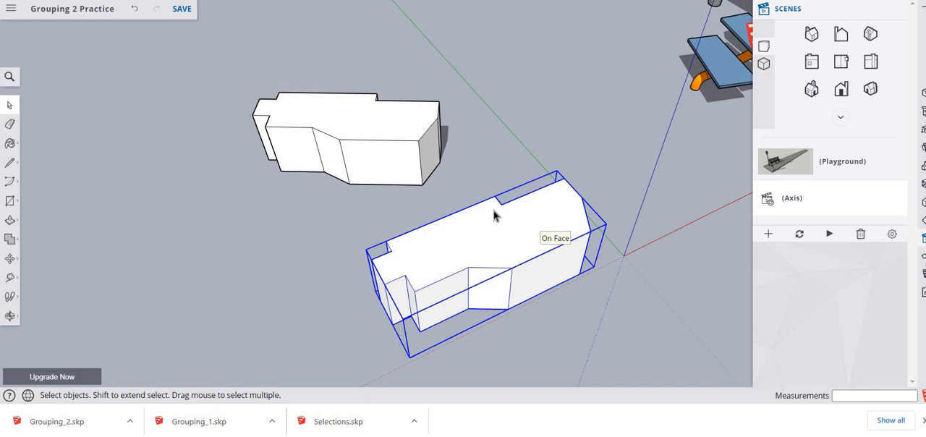
triple_click(368, 133)
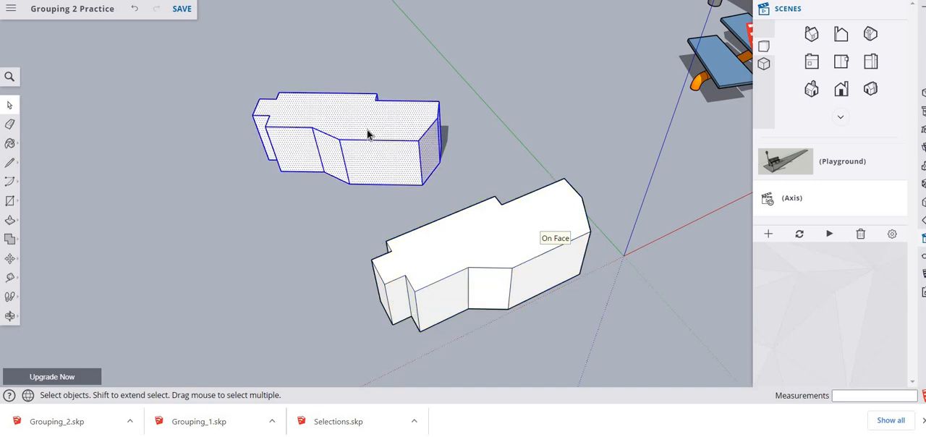
right_click(367, 134)
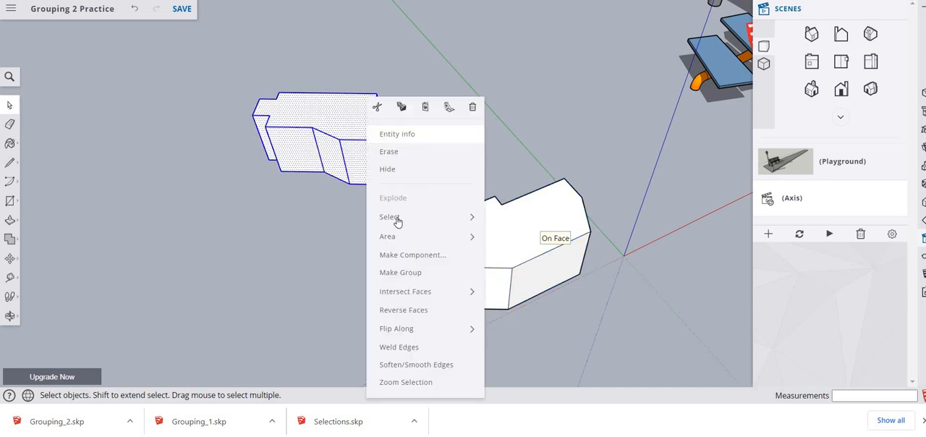
left_click(400, 270)
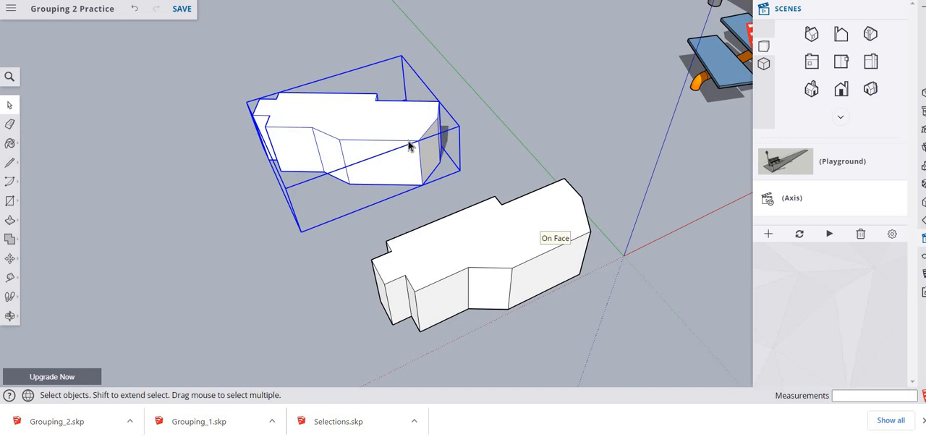
- Rotate the far block group about its vertical axis with the Move tool's rotation grips to an angle of about -170.4°
mouse_move(10, 259)
left_click(33, 239)
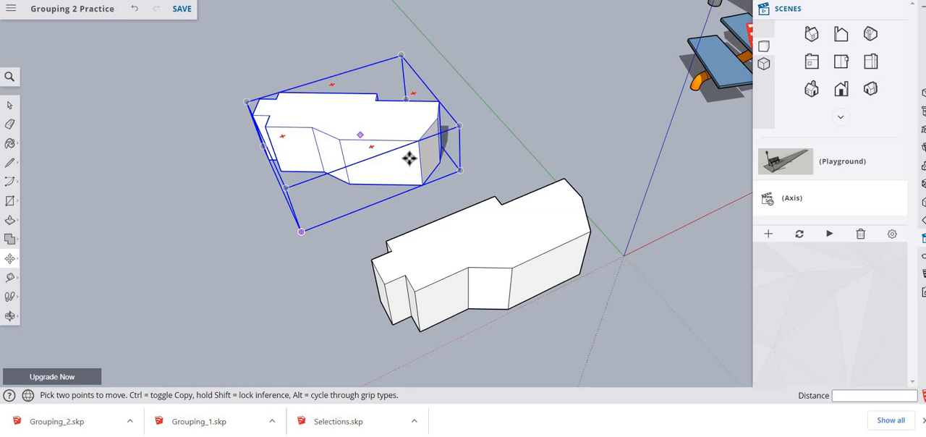
left_click(369, 148)
key("Escape")
left_click(369, 148)
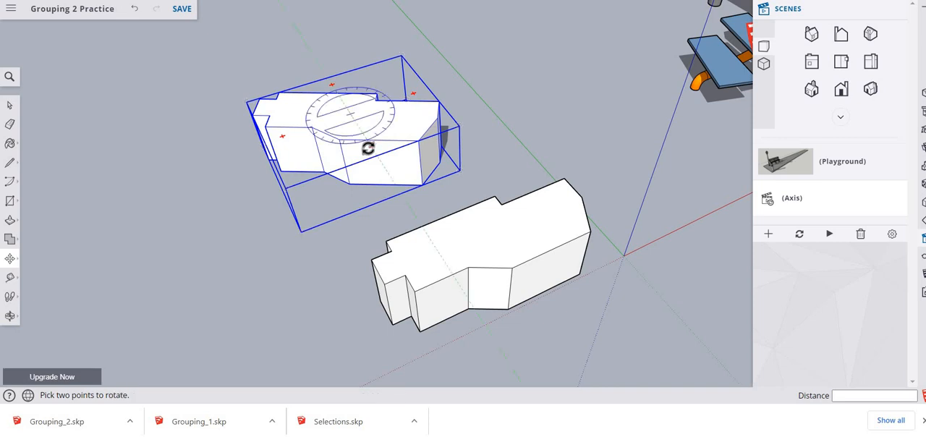
key("Escape")
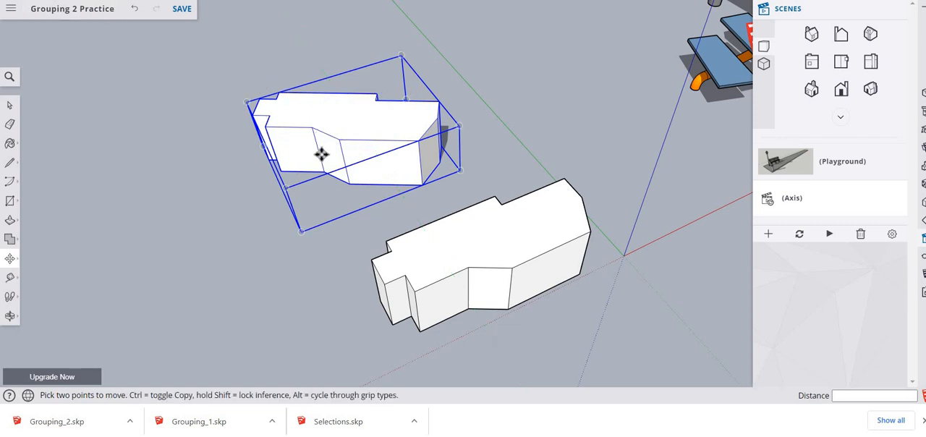
left_click(278, 139)
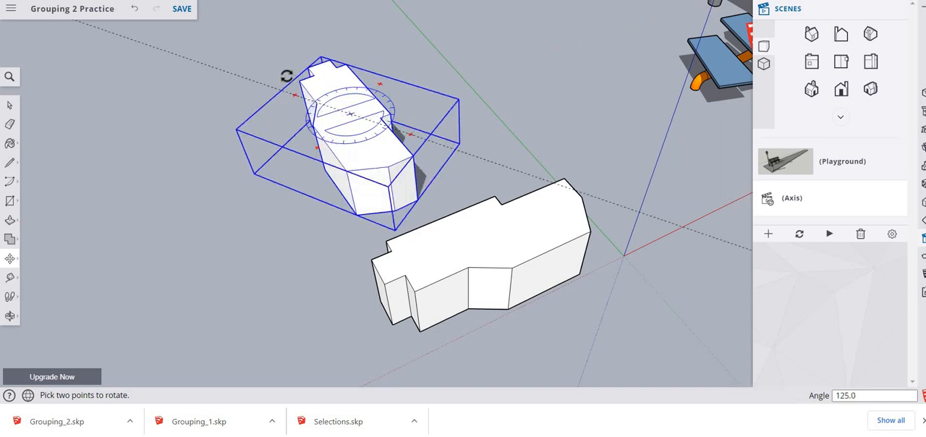
left_click(258, 155)
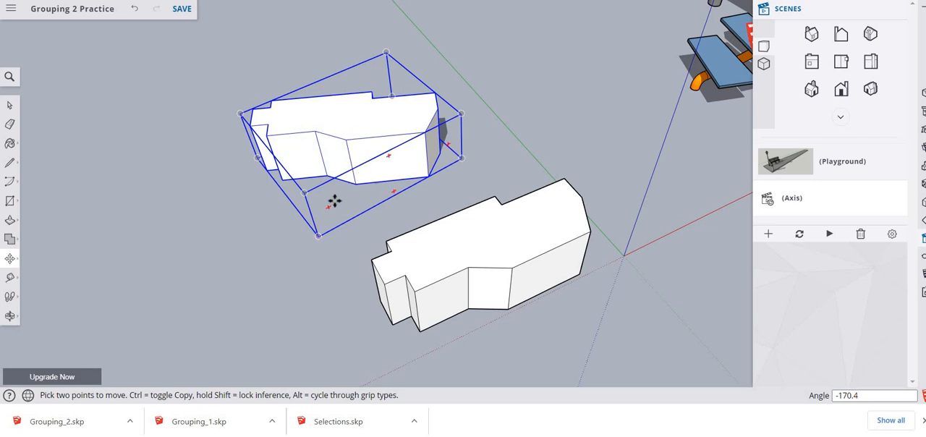
- Tilt the far block group around a side rotation grip to an angle of about 144.8° and save the model
key("q")
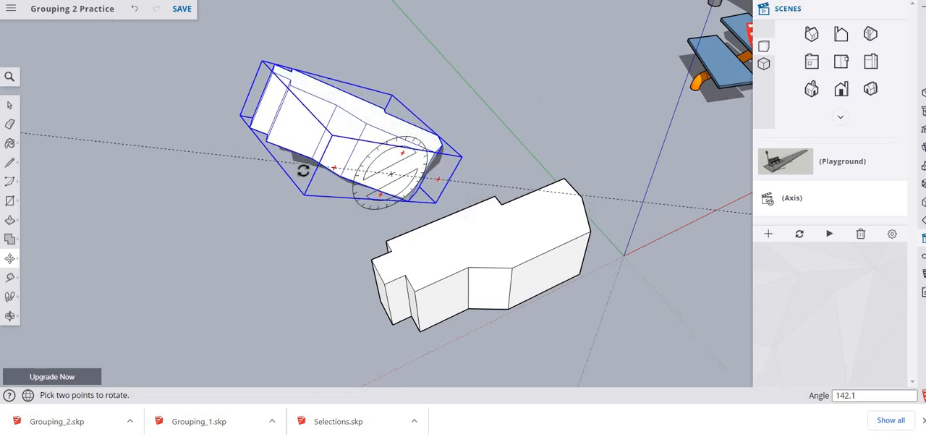
left_click(308, 165)
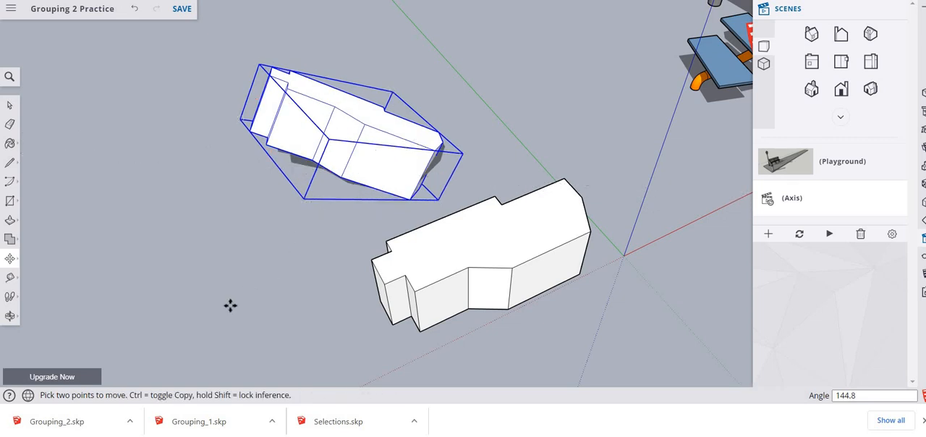
left_click(182, 9)
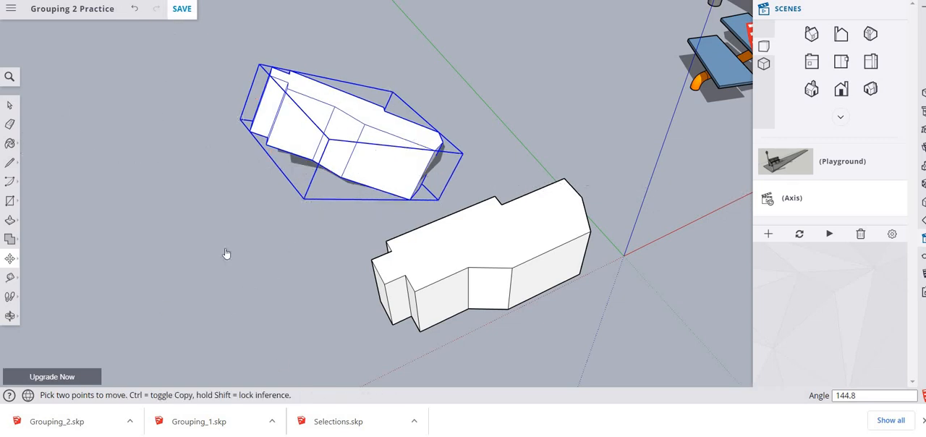
- Move the tilted block group about 9 7/16" and select the upright block group near the origin
left_click(497, 266)
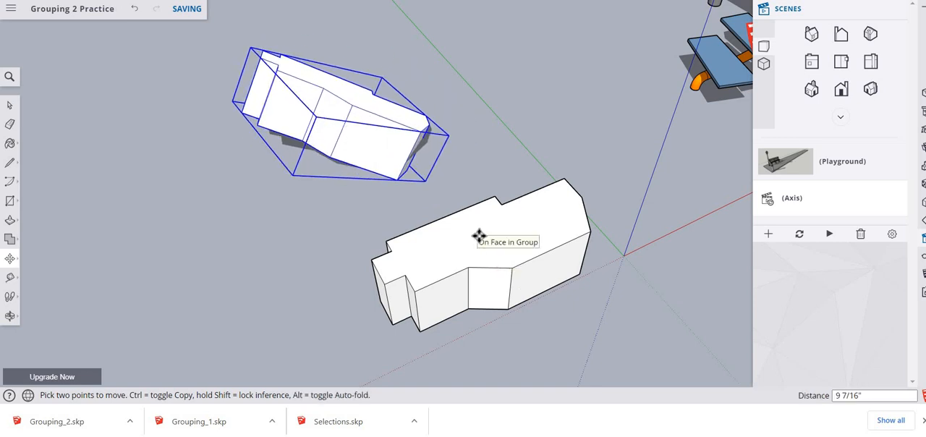
key("space")
left_click(467, 258)
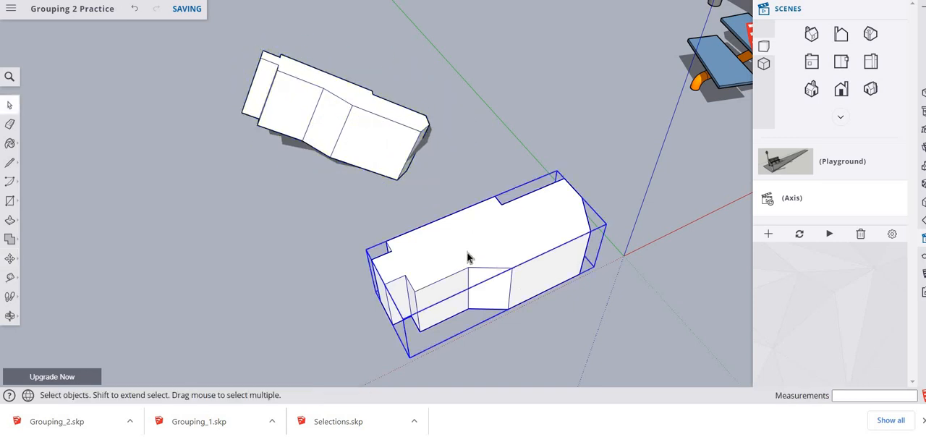
- Paste the copied signature label onto the ground between the tilted and upright block groups
left_click(351, 110, "shift")
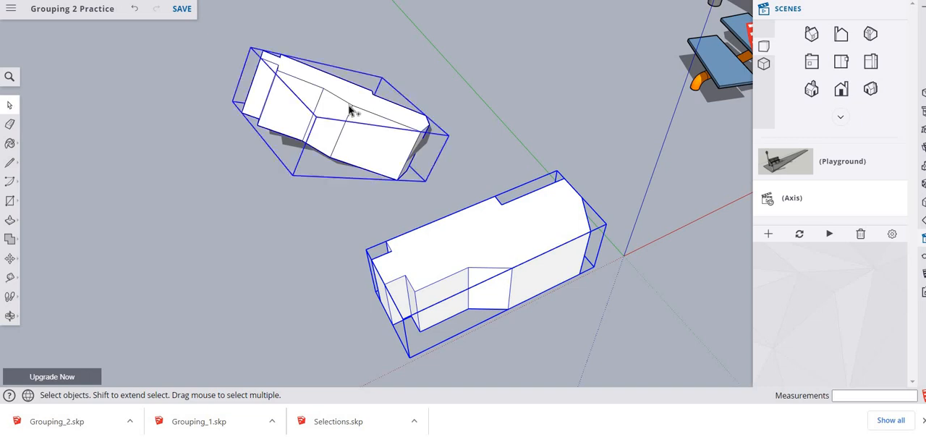
right_click(282, 250)
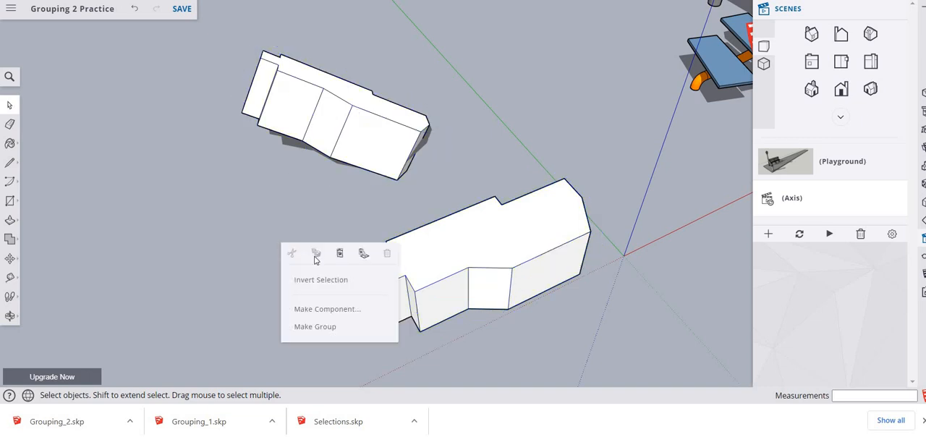
left_click(337, 254)
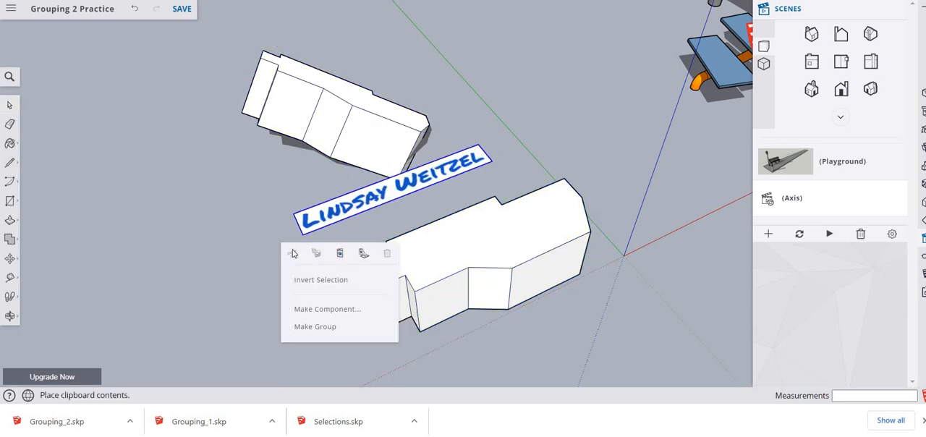
left_click(345, 233)
left_click(352, 236)
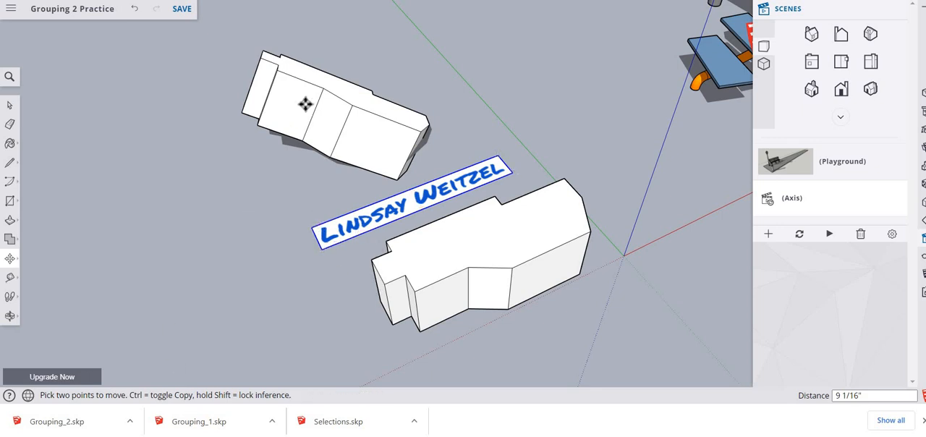
key("space")
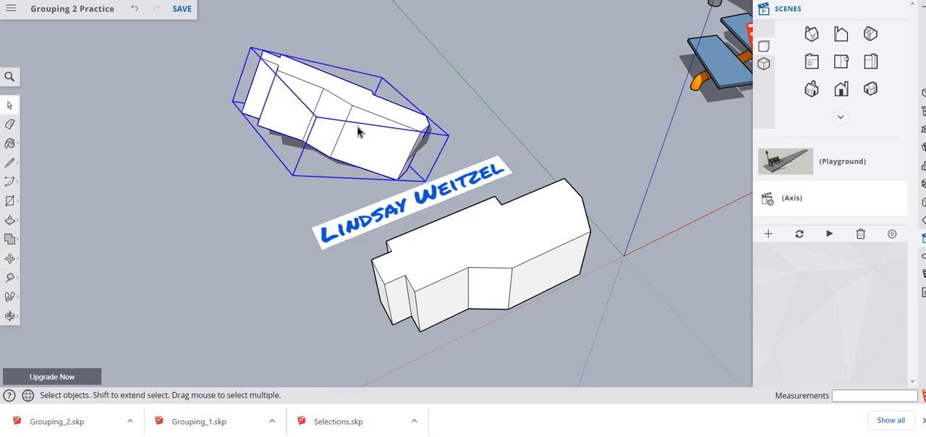
- Select both block groups together and capture a rectangular snip of them with the signature label using Snipping Tool
double_click(358, 129)
left_click(356, 123)
left_click(292, 250)
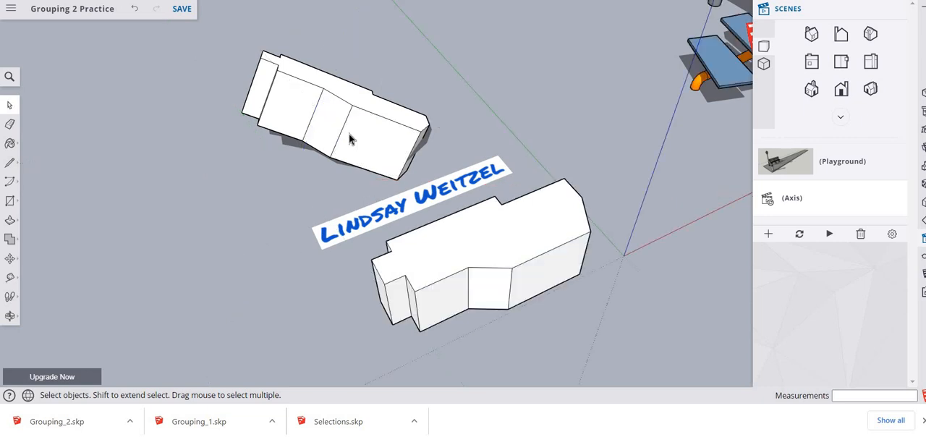
left_click(347, 131)
left_click(494, 293, "shift")
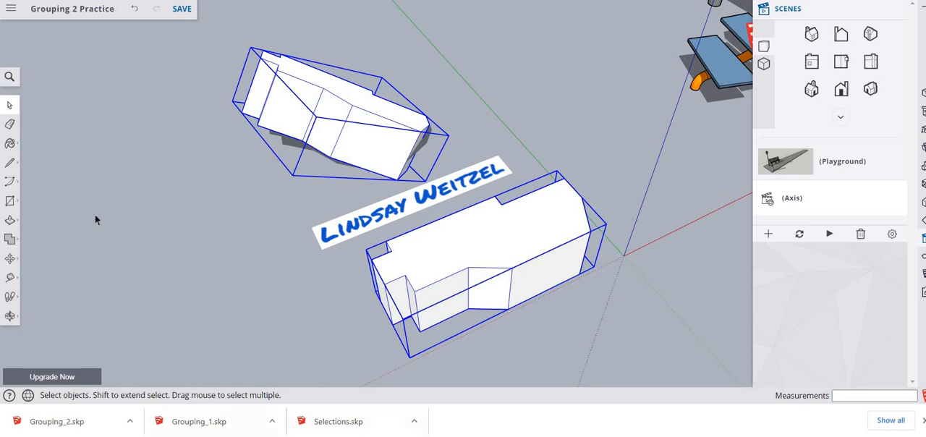
left_click(153, 436)
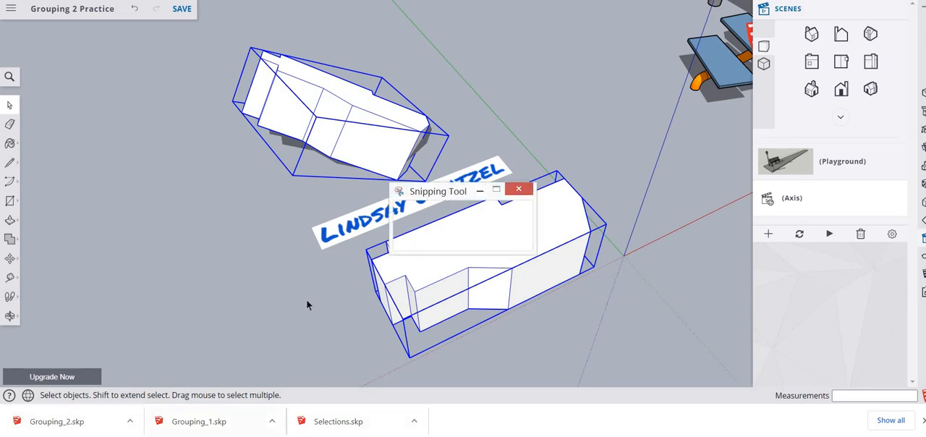
left_click(410, 220)
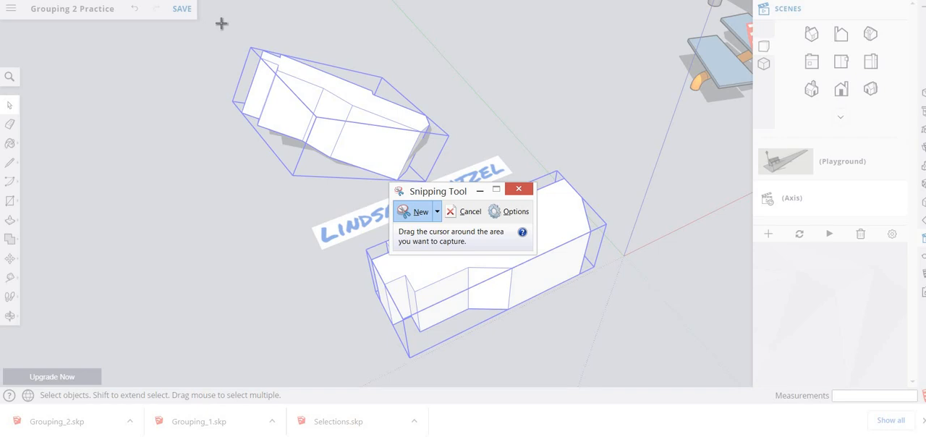
left_click_drag(222, 26, 634, 368)
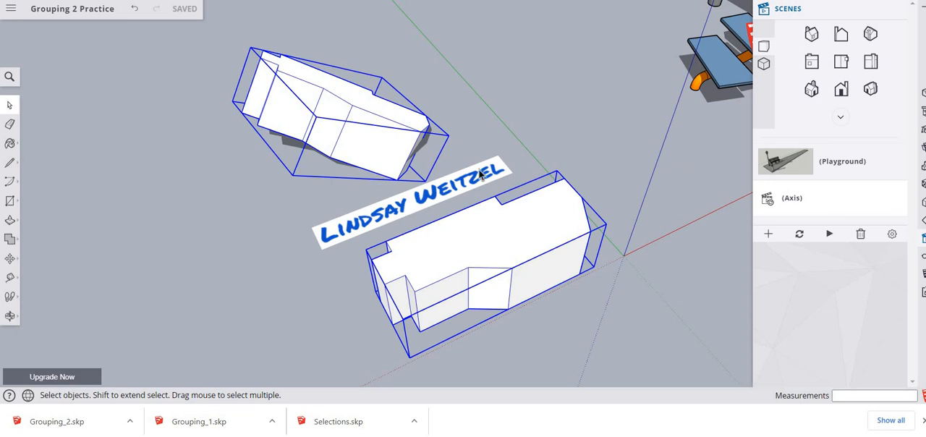
- Switch to the Playground scene and open the platform group and its corner post beside the slide for editing
left_click(787, 164)
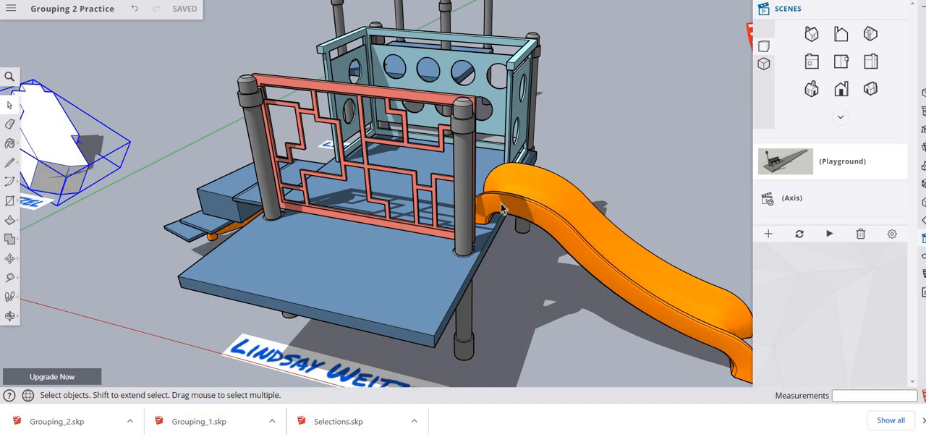
left_click(465, 192)
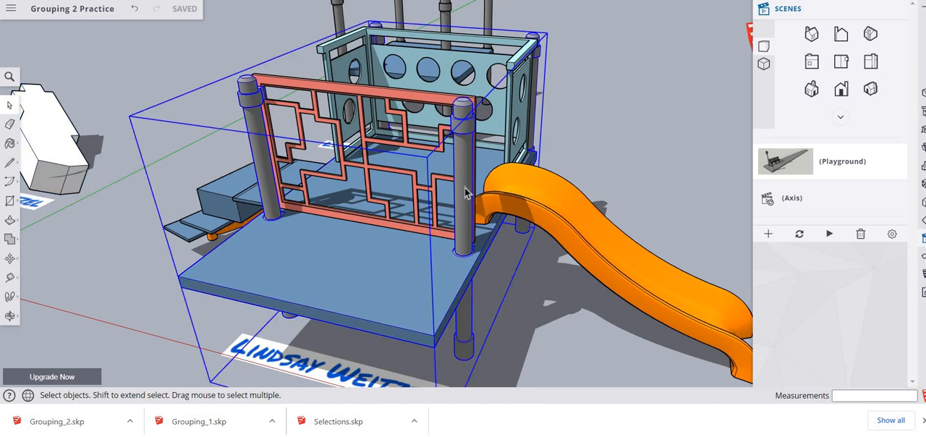
double_click(465, 193)
left_click(465, 193)
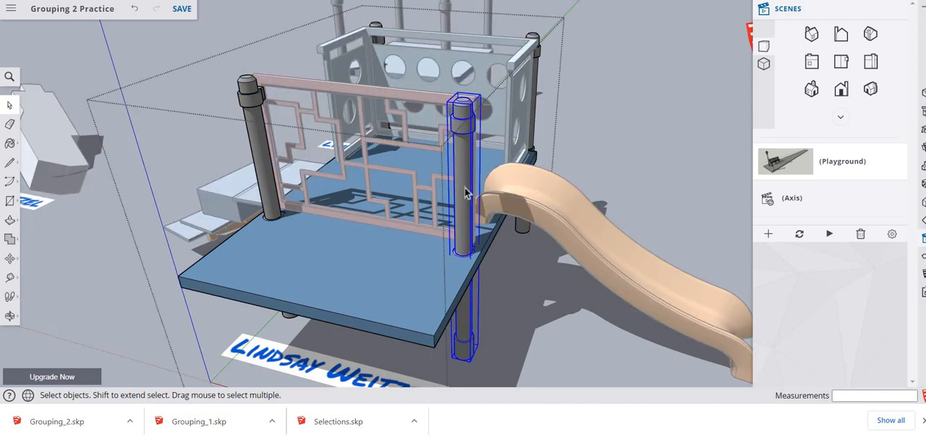
double_click(466, 144)
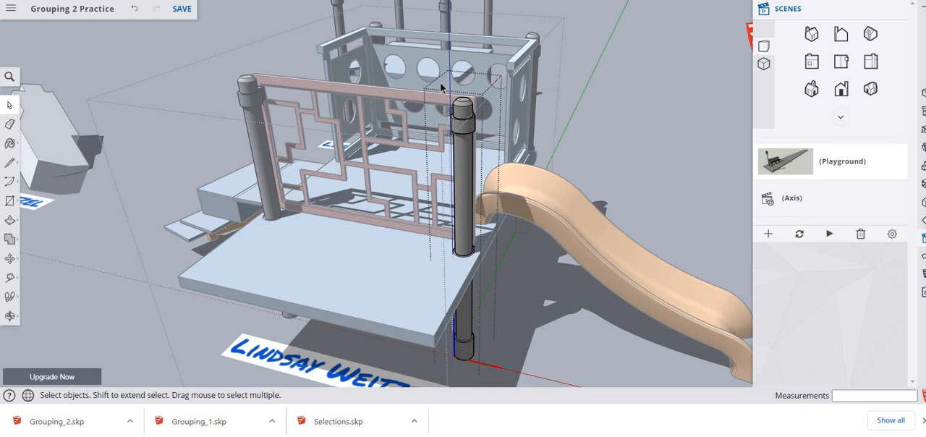
- Select the post's upper end with its cap and collar, raise it about 1' 4 11/16", and leave the post's editing context
left_click_drag(436, 81, 498, 155)
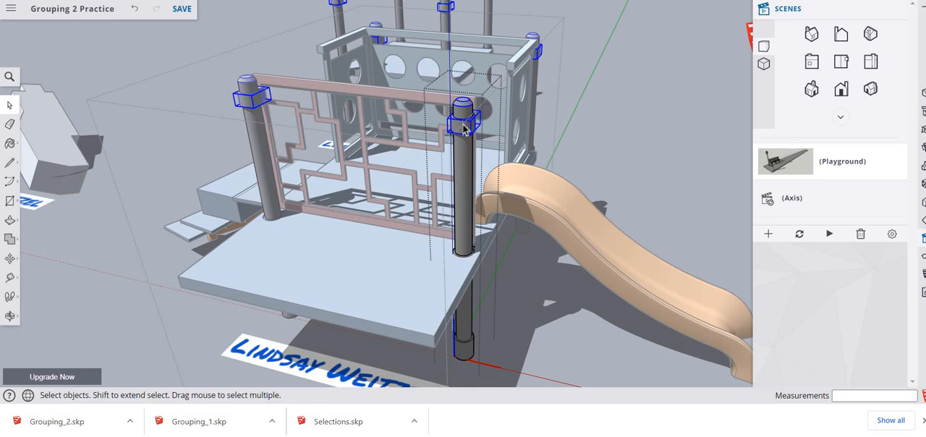
key("m")
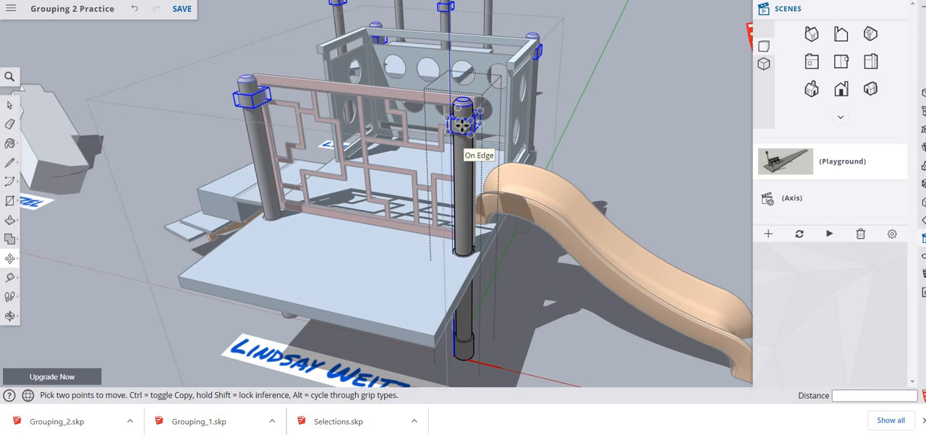
left_click(461, 126)
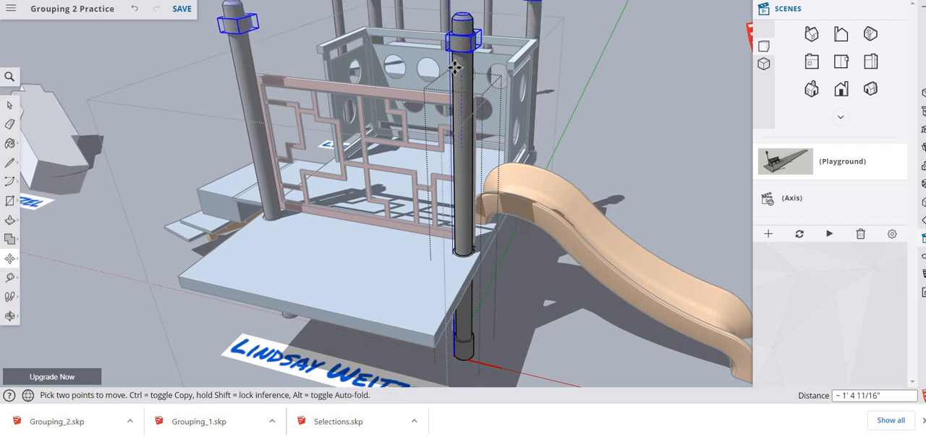
left_click(459, 64)
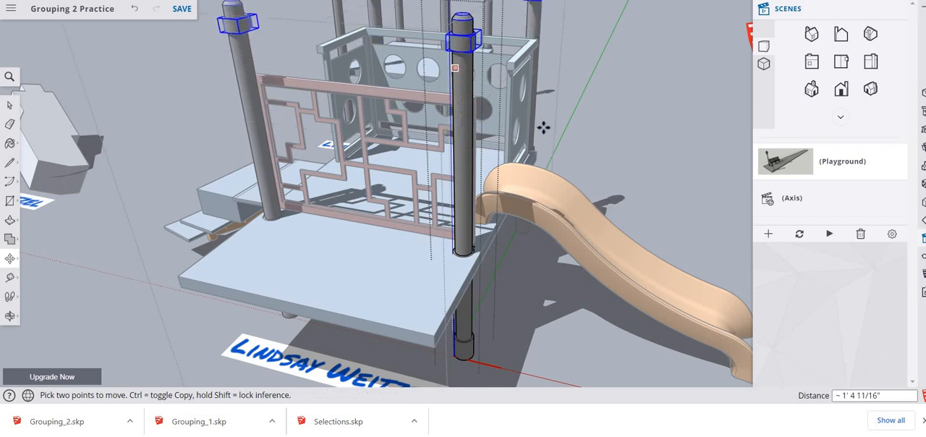
key("space")
left_click(605, 136)
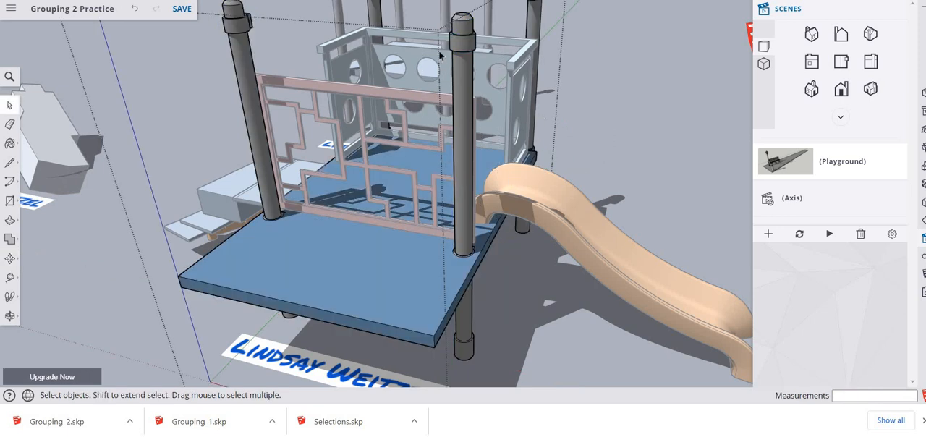
- Reopen the corner post, lower its collar about 11 11/16" to the top rail of the red panel, and exit all group editing
left_click(457, 50)
double_click(458, 49)
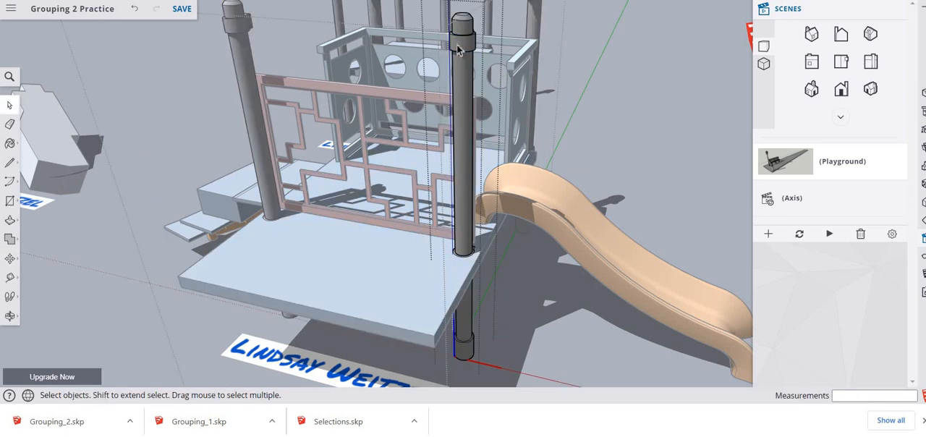
left_click(459, 48)
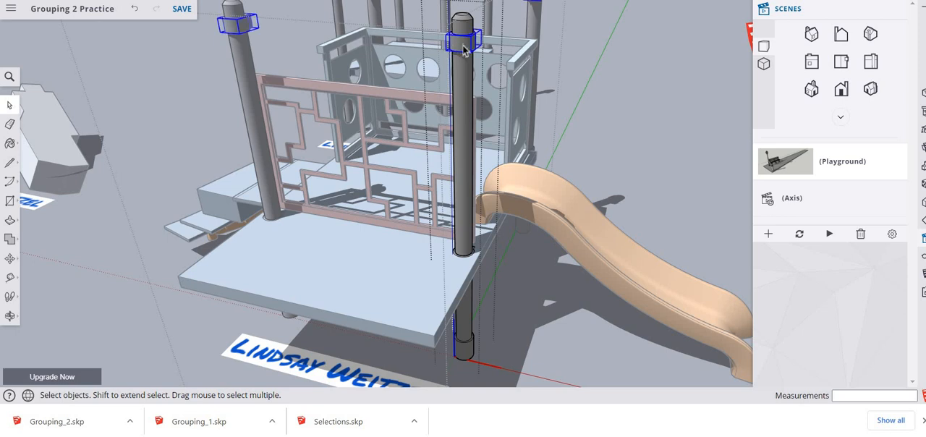
key("m")
left_click(464, 51)
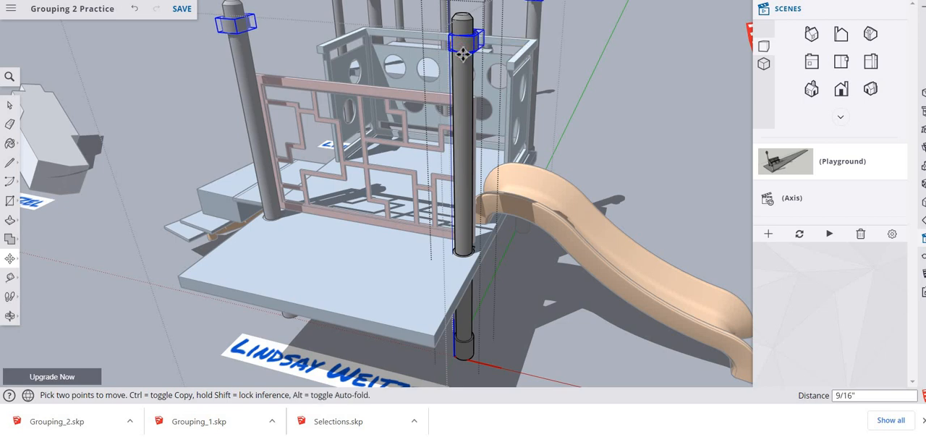
left_click(461, 103)
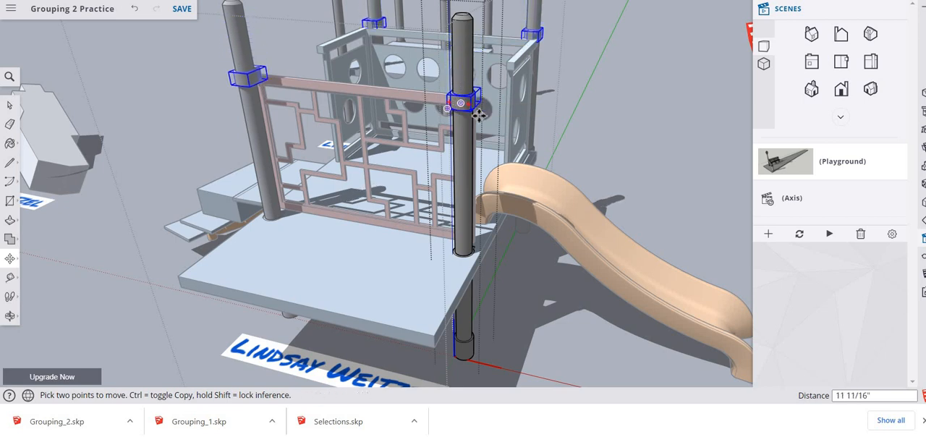
key("space")
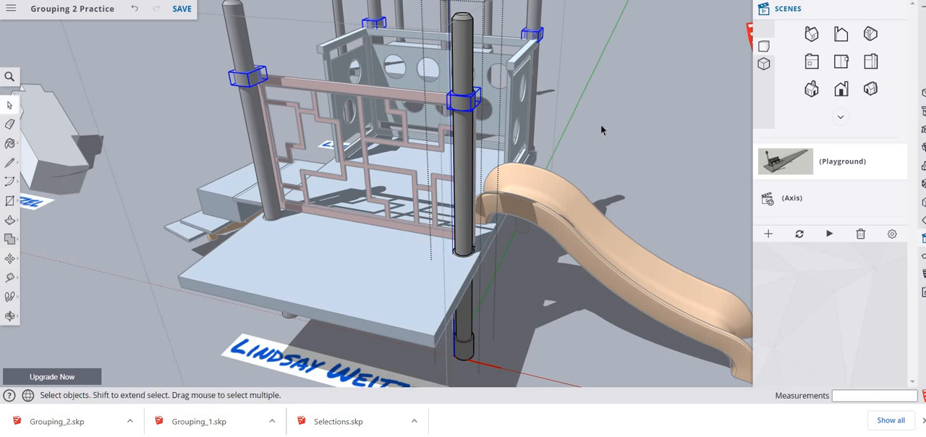
key("Escape")
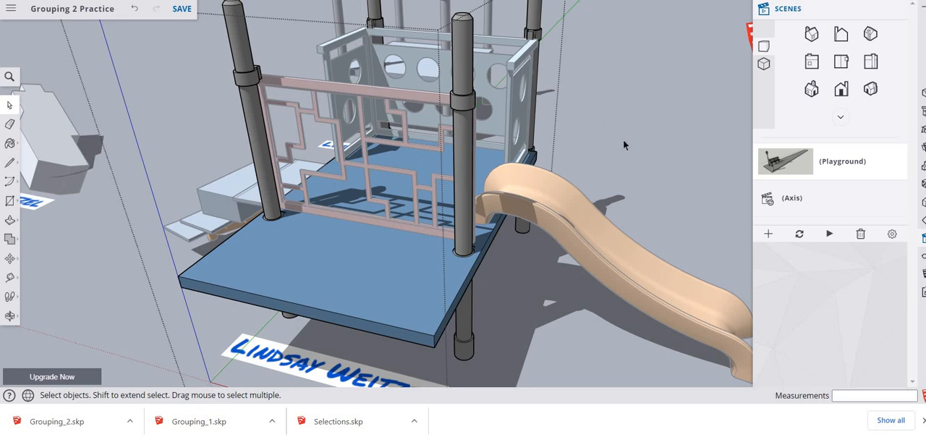
left_click(623, 140)
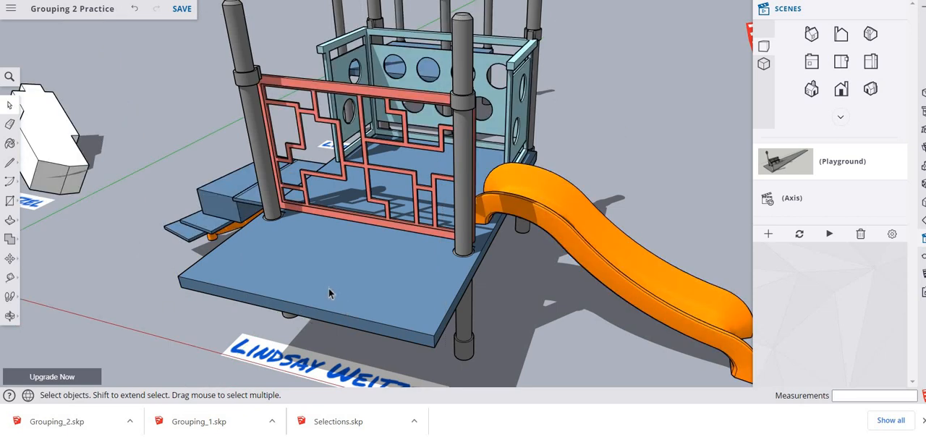
- Capture a rectangular snip of the playground structure with its taller posts and signature label using Snipping Tool
scroll(326, 277, "down", 3)
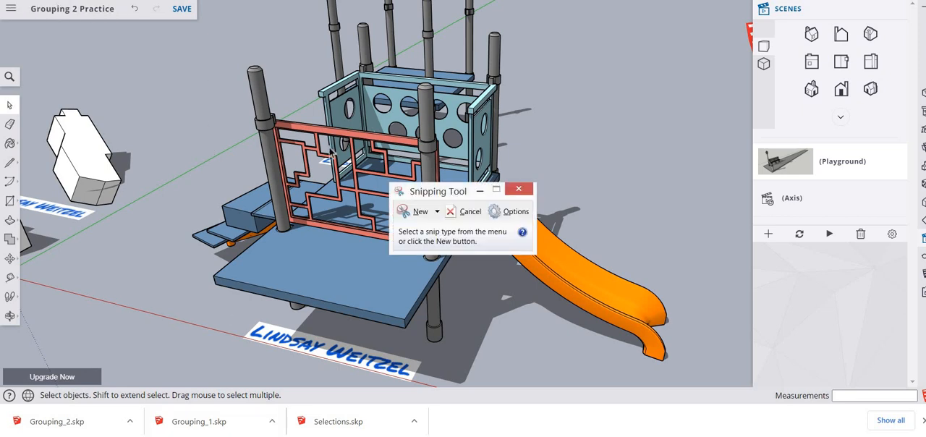
left_click(416, 213)
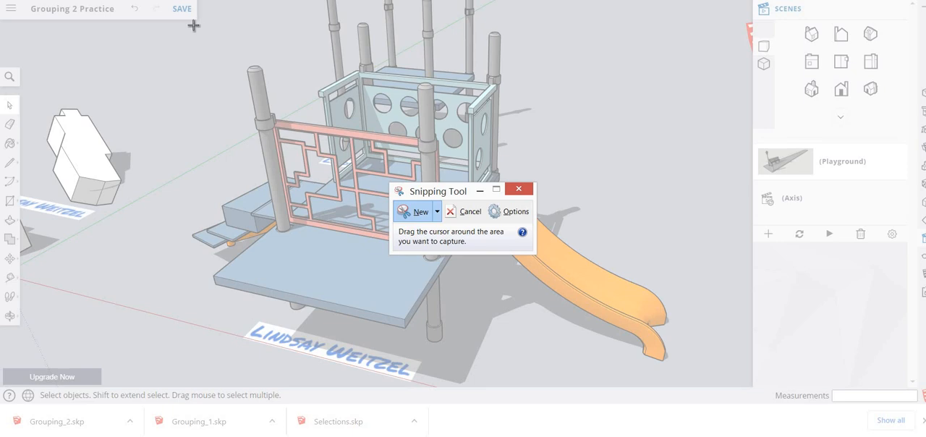
left_click_drag(194, 24, 570, 391)
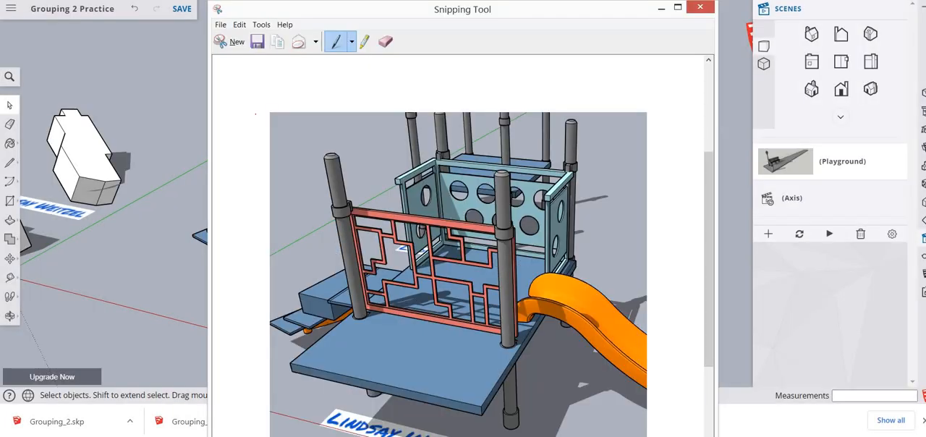